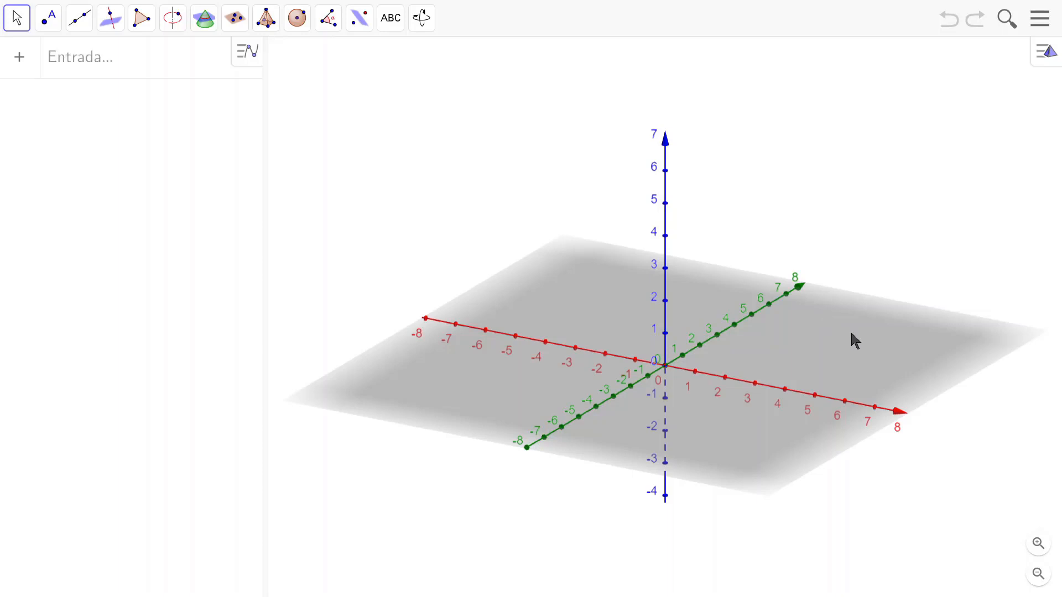
# - Rotate the 3D view so the x-axis points toward the viewer and show the grid on the xy-plane
pyautogui.moveTo(851, 332); pyautogui.dragTo(788, 337)
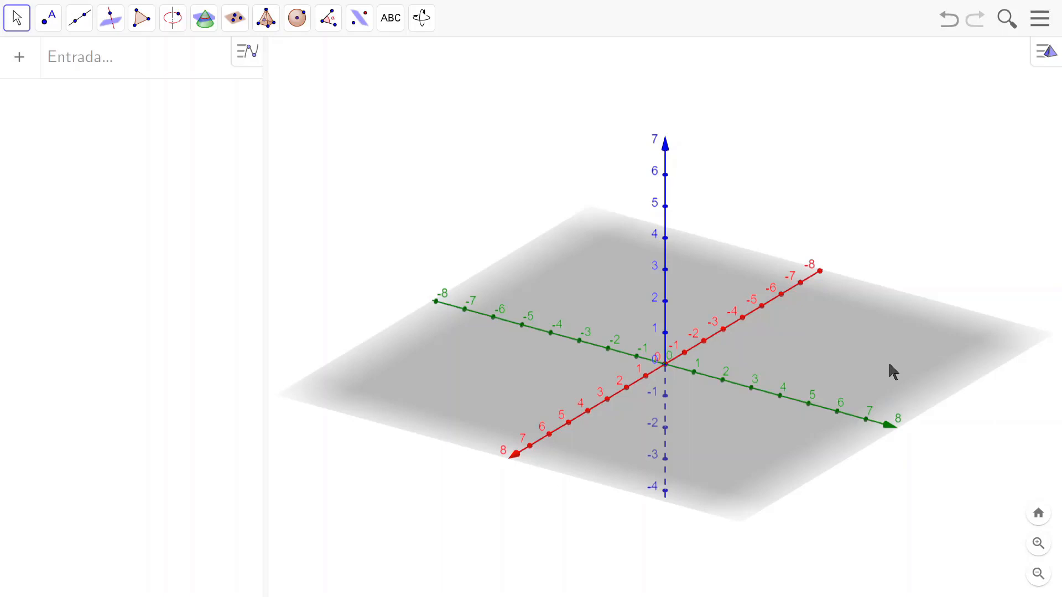
pyautogui.click(1041, 58)
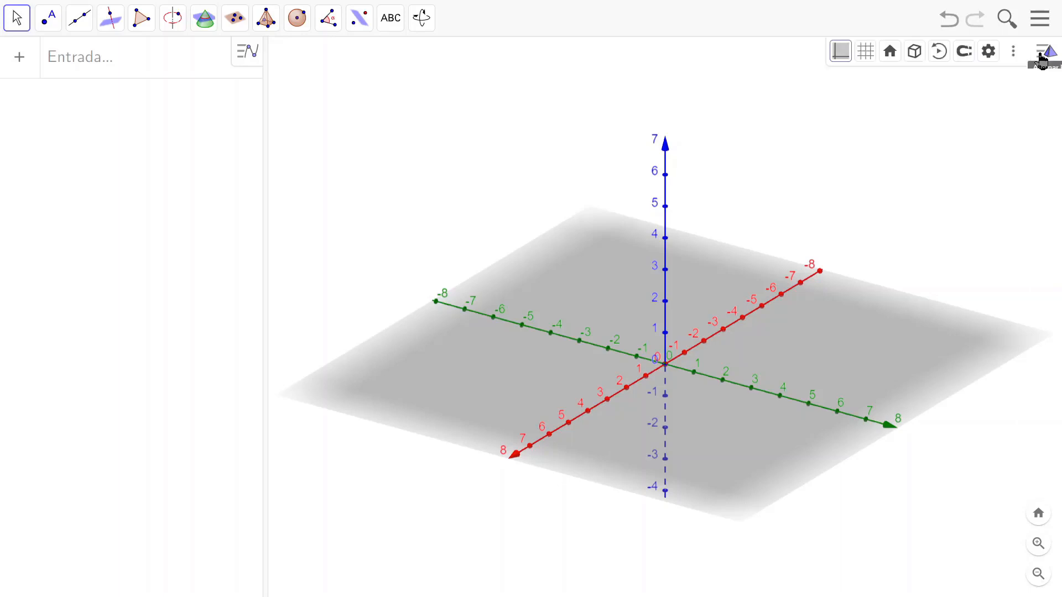
pyautogui.click(866, 53)
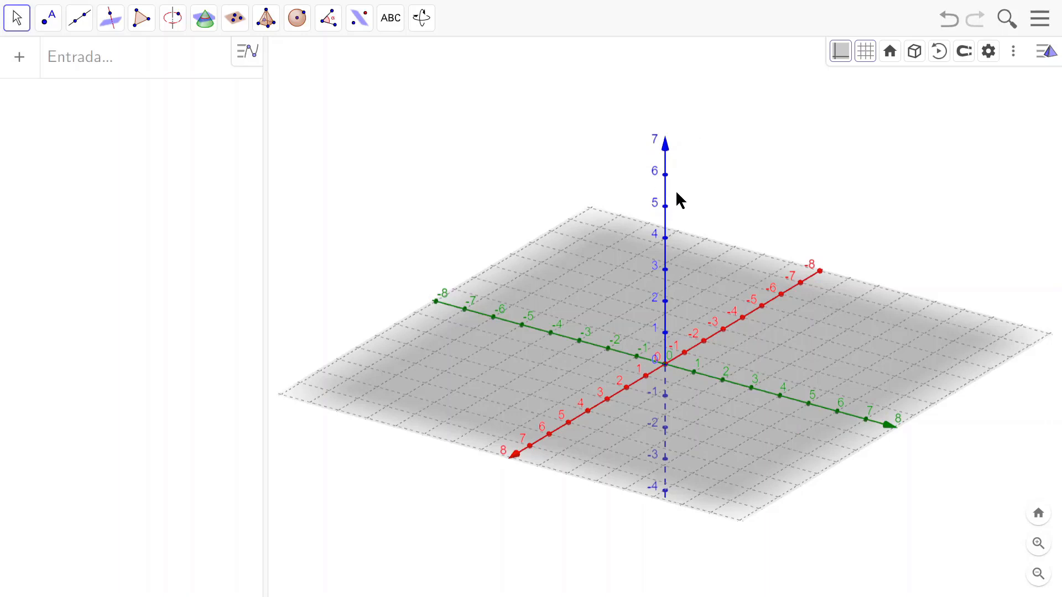
# - Label the three coordinate axes x, y and z in the 3D view's settings
pyautogui.click(989, 52)
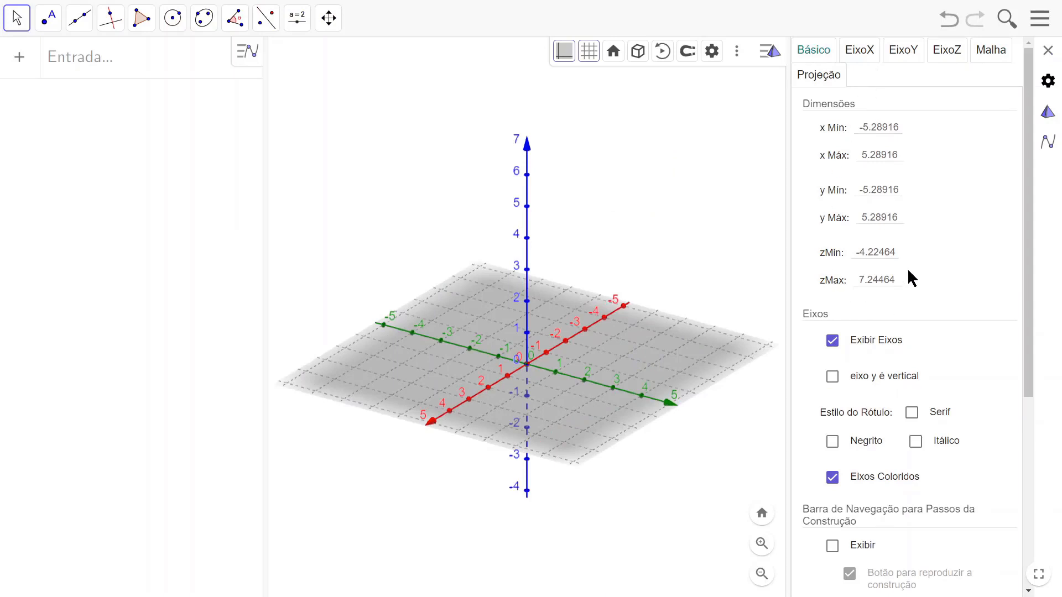
pyautogui.click(869, 55)
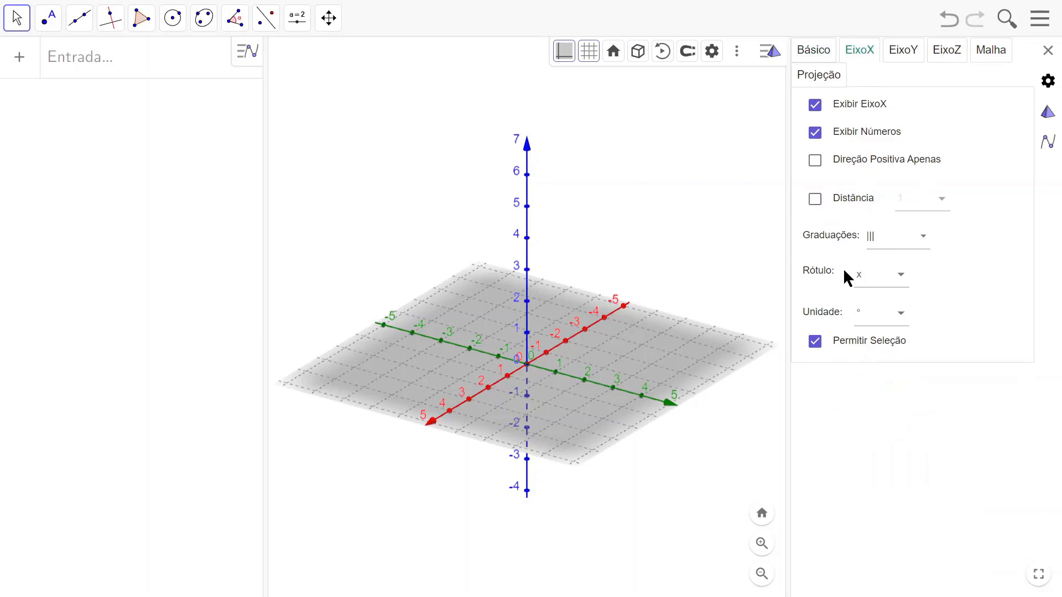
pyautogui.click(901, 281)
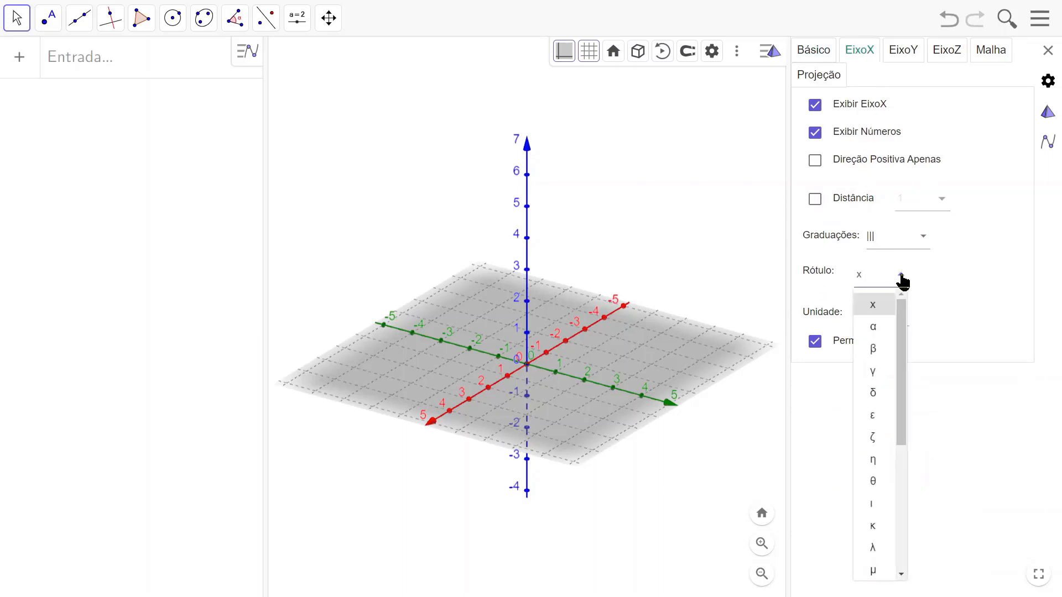
pyautogui.click(874, 307)
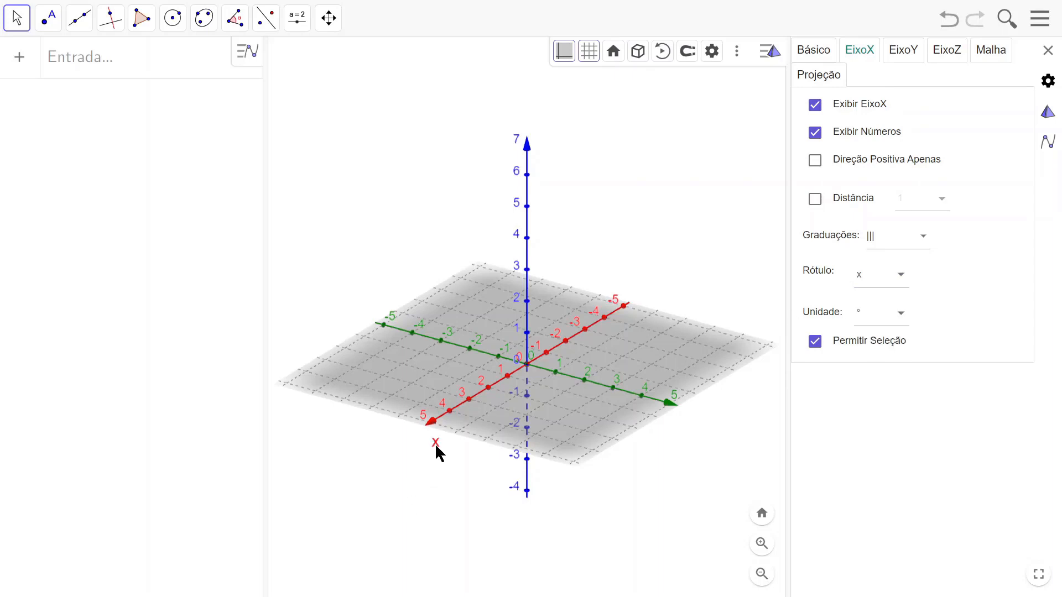
pyautogui.click(903, 51)
pyautogui.click(899, 278)
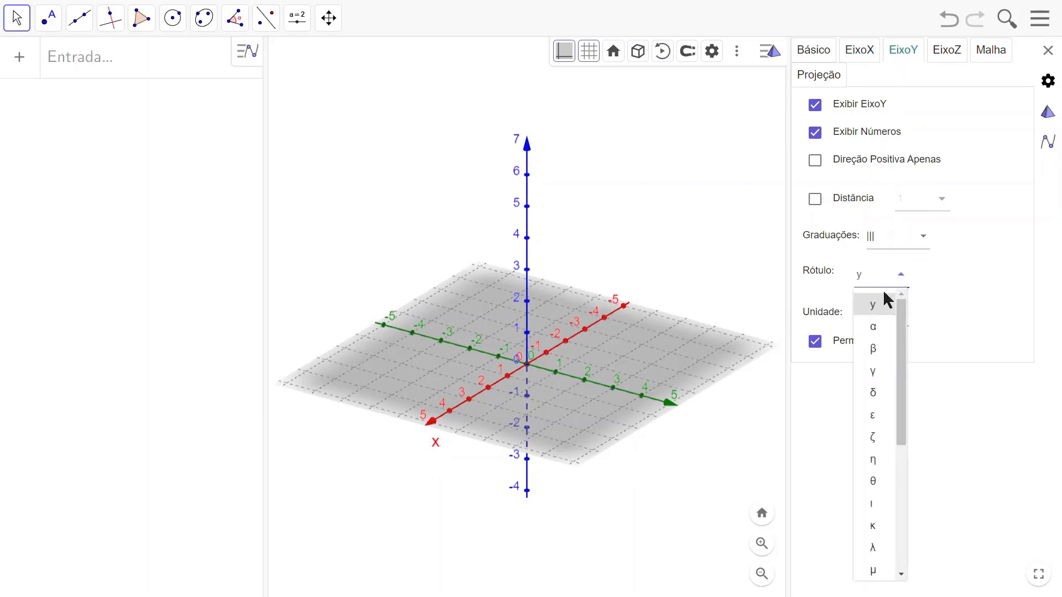
pyautogui.click(876, 311)
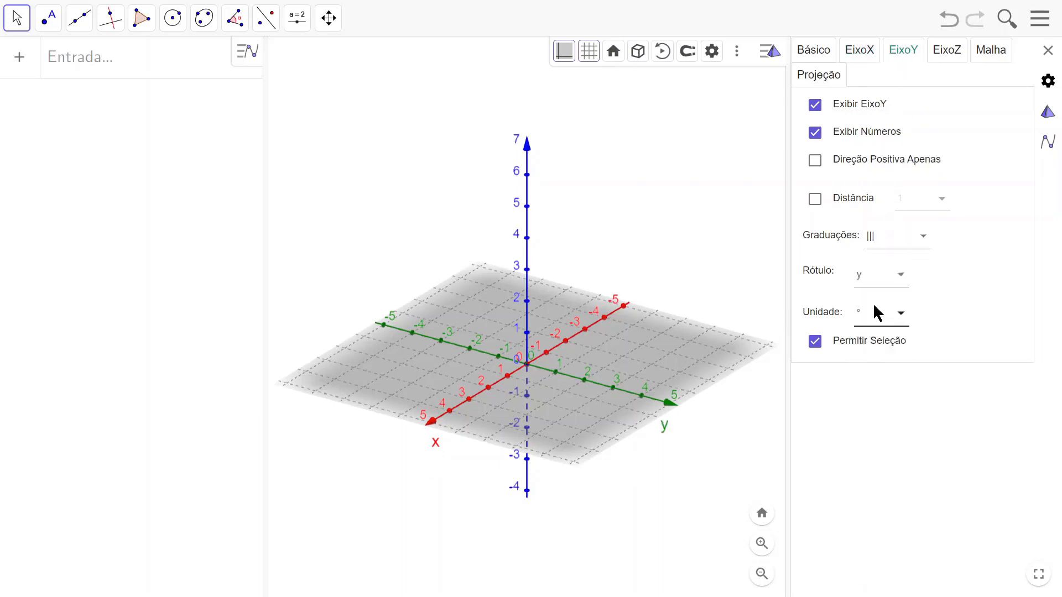
pyautogui.click(947, 50)
pyautogui.click(899, 277)
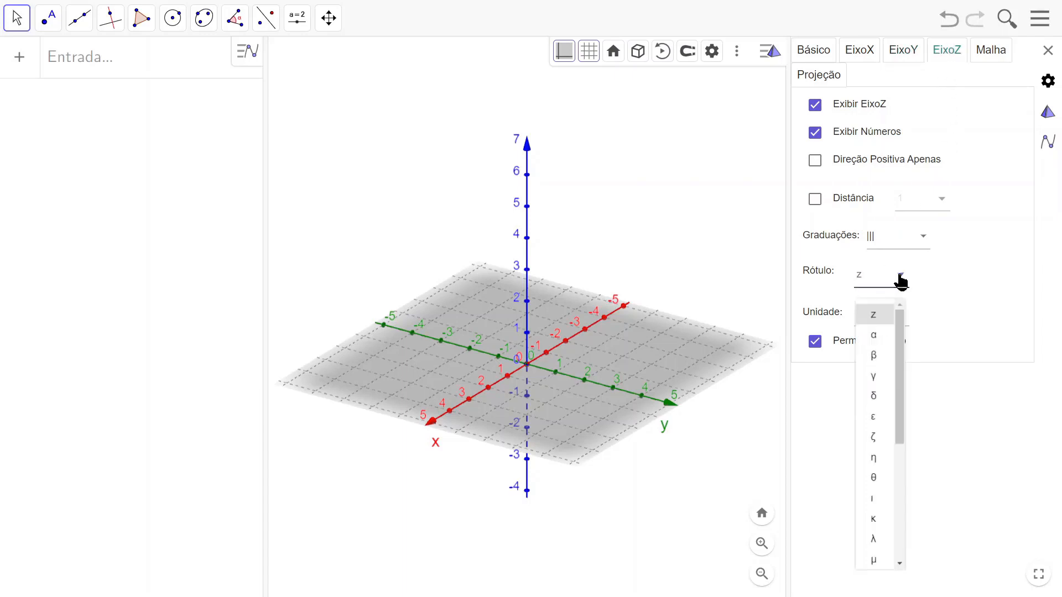
pyautogui.click(876, 308)
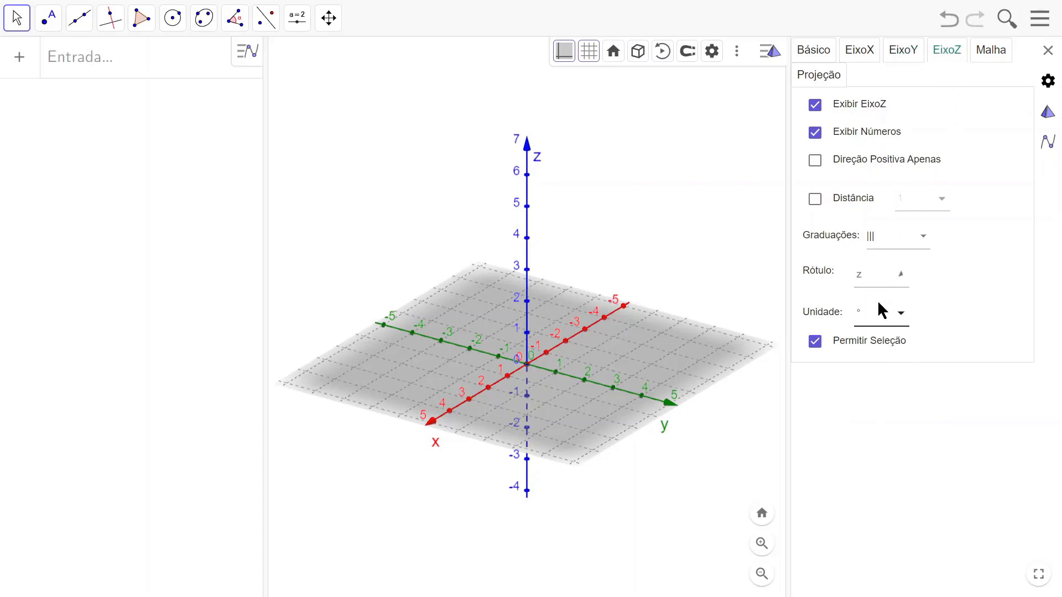
pyautogui.click(1048, 53)
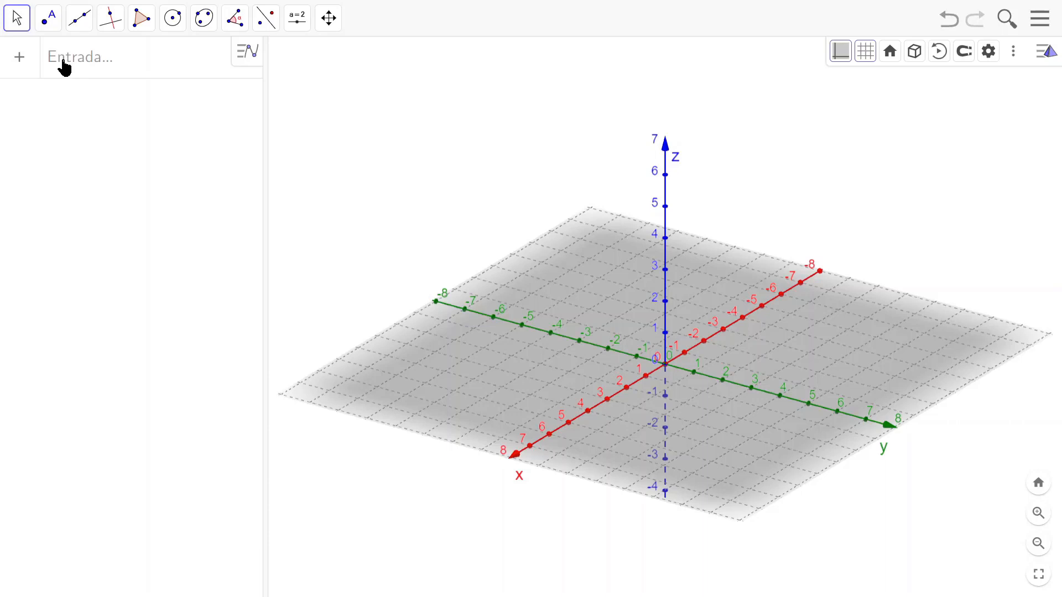
# - Create a number slider named k
pyautogui.click(65, 68)
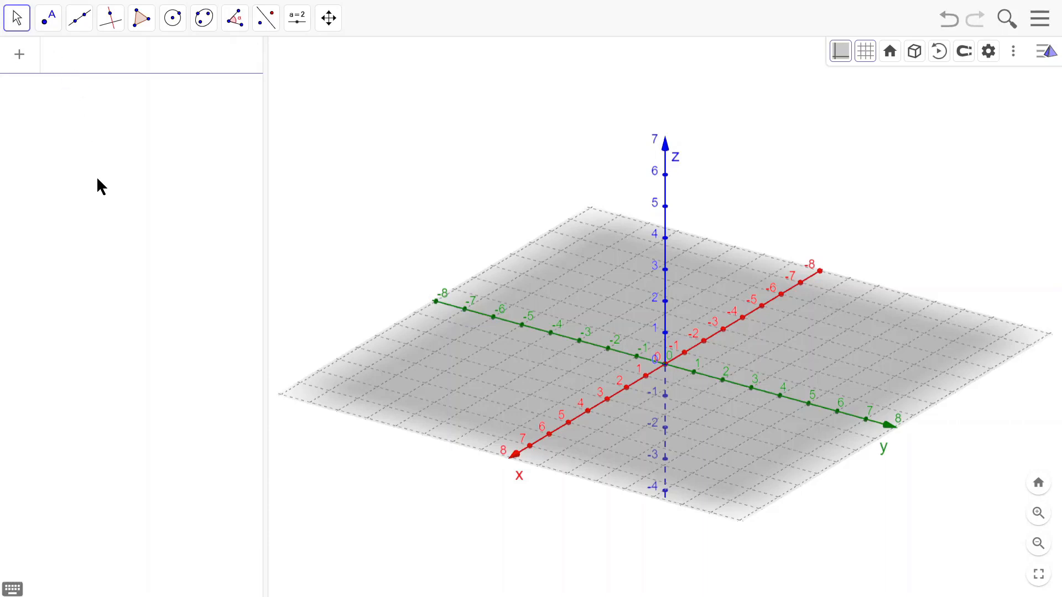
pyautogui.write('k')
pyautogui.press('Return')
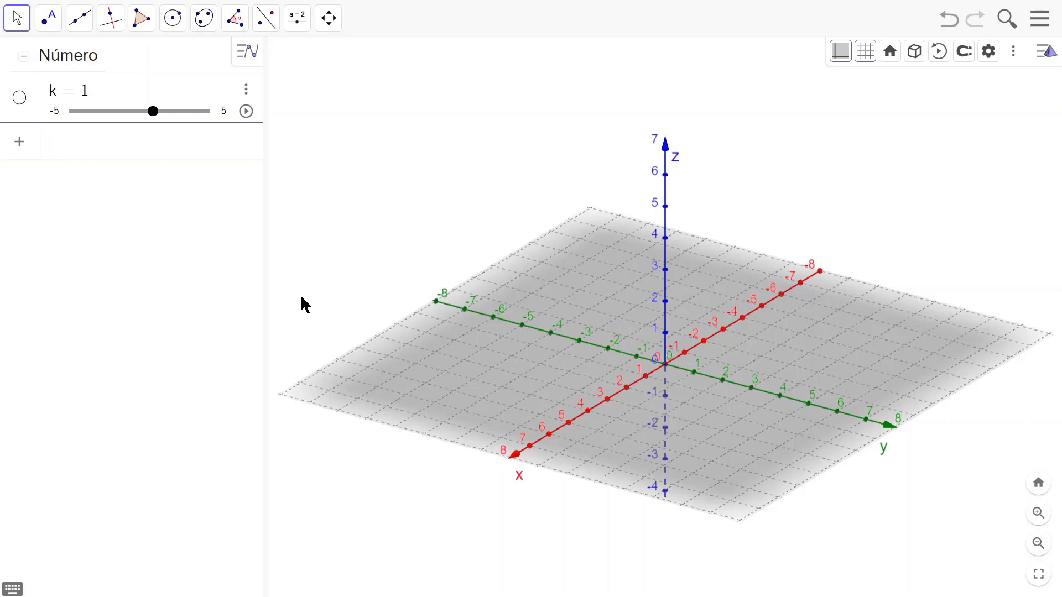
# - Begin defining f(x,y) with the Função command variant that takes an expression and start and end values for two variables
pyautogui.moveTo(264, 272); pyautogui.dragTo(636, 274)
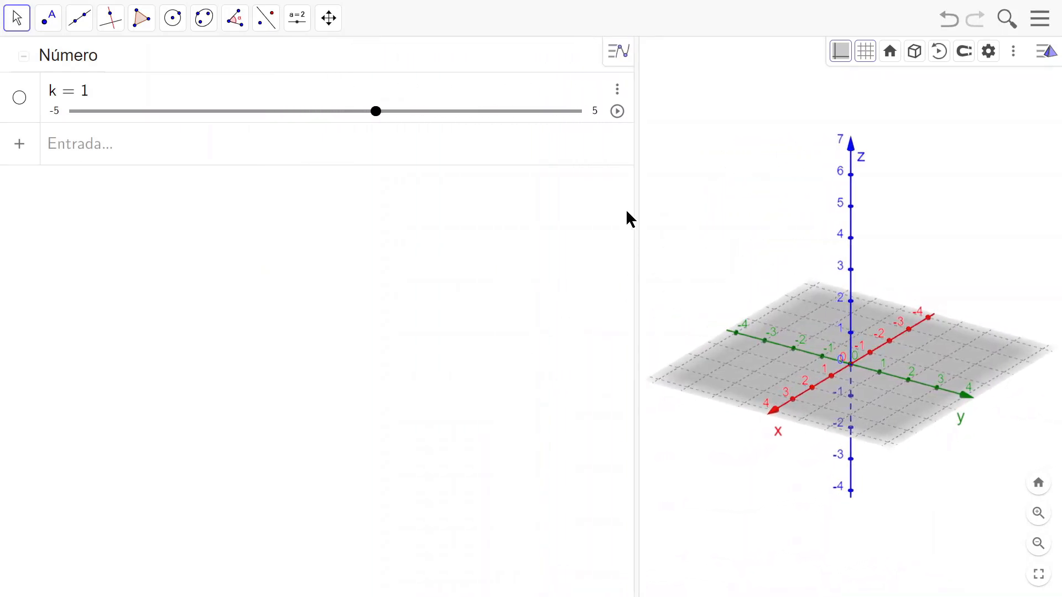
pyautogui.click(55, 148)
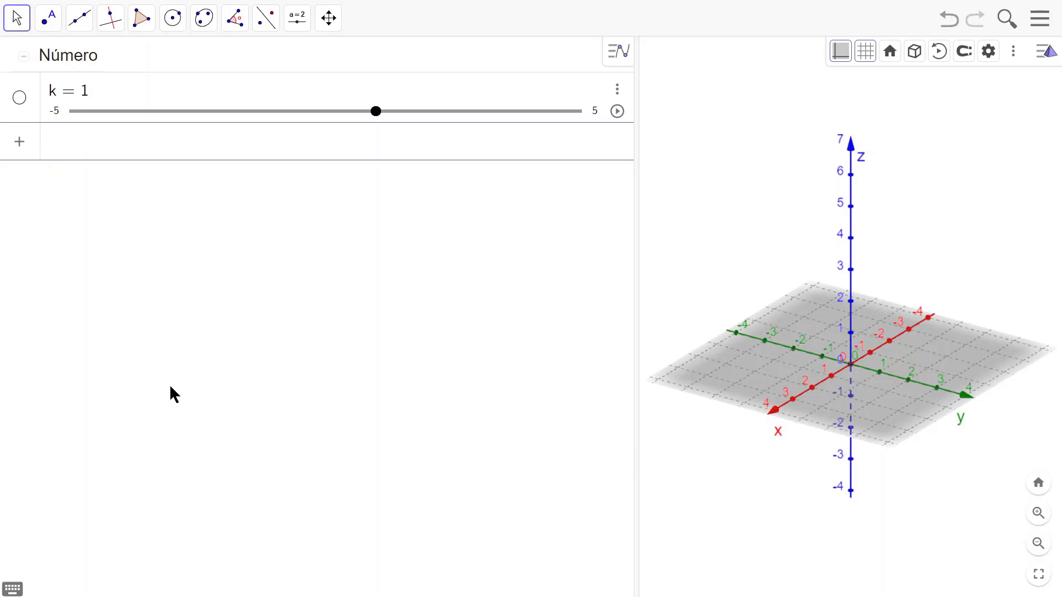
pyautogui.write('f(')
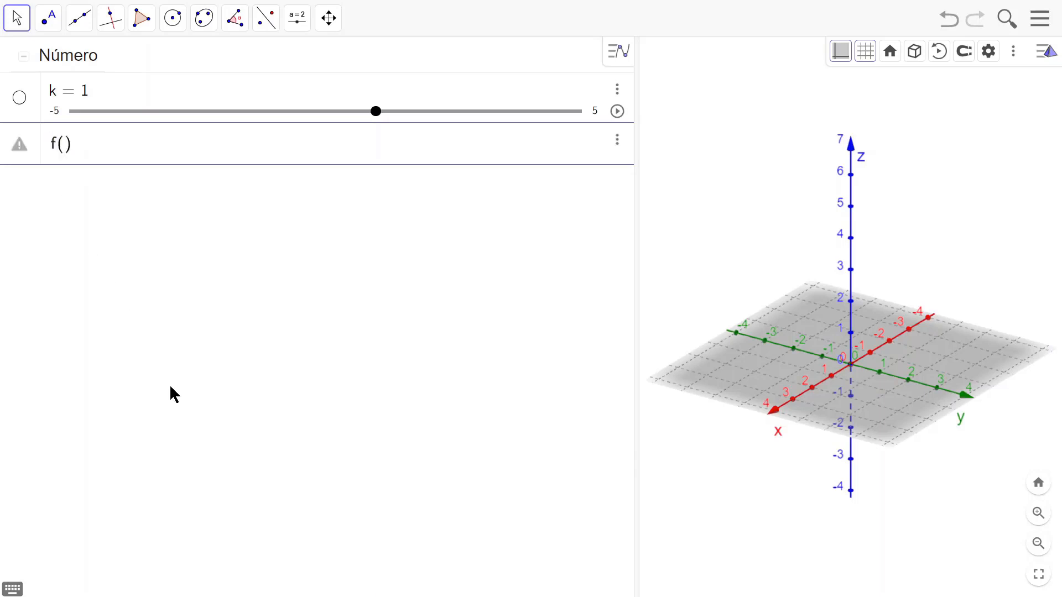
pyautogui.write('x, y) = Fun')
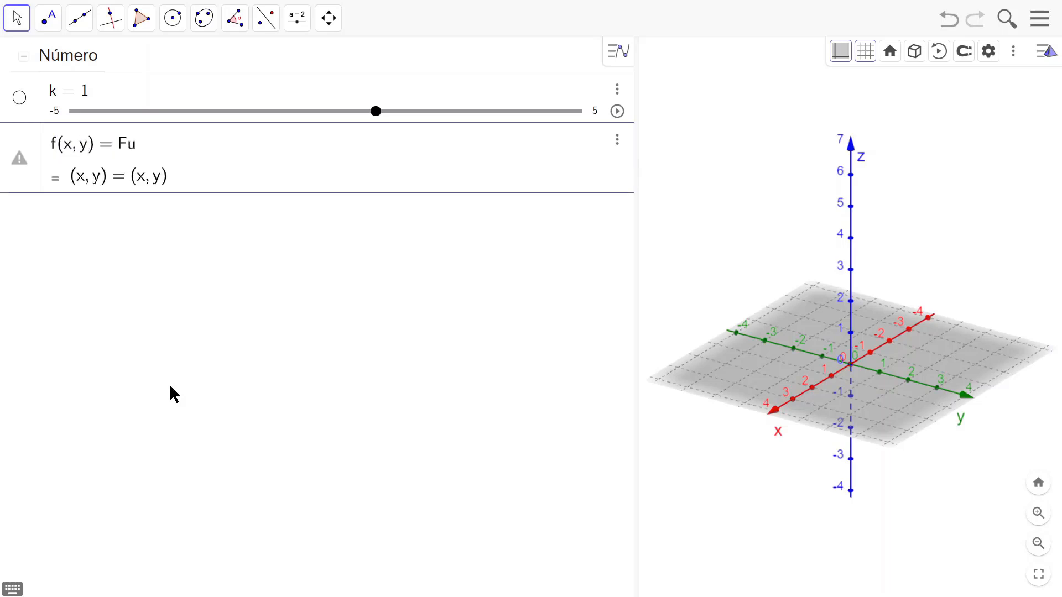
pyautogui.moveTo(102, 208)
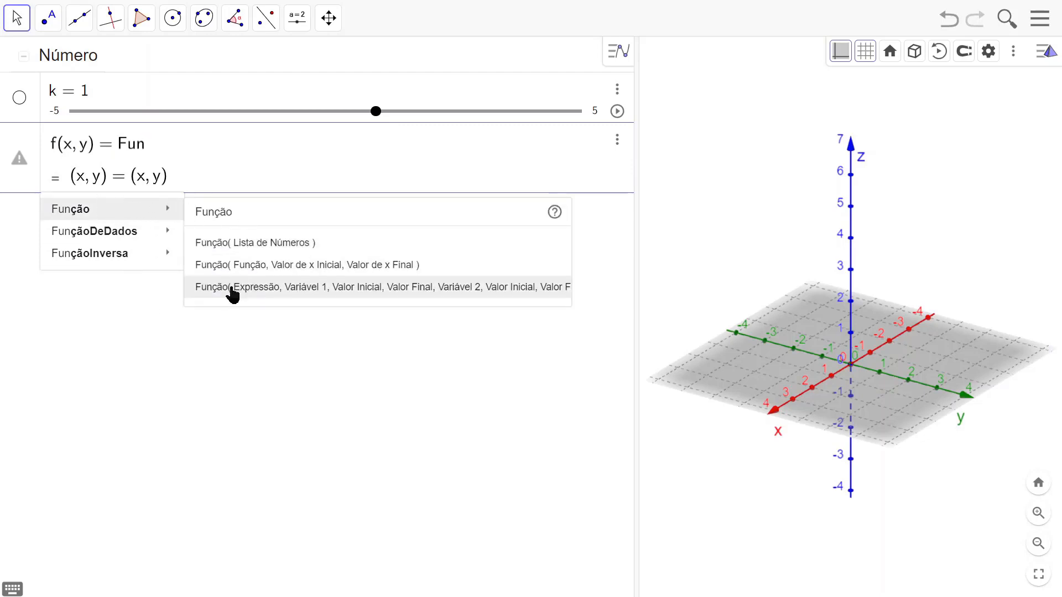
pyautogui.click(279, 287)
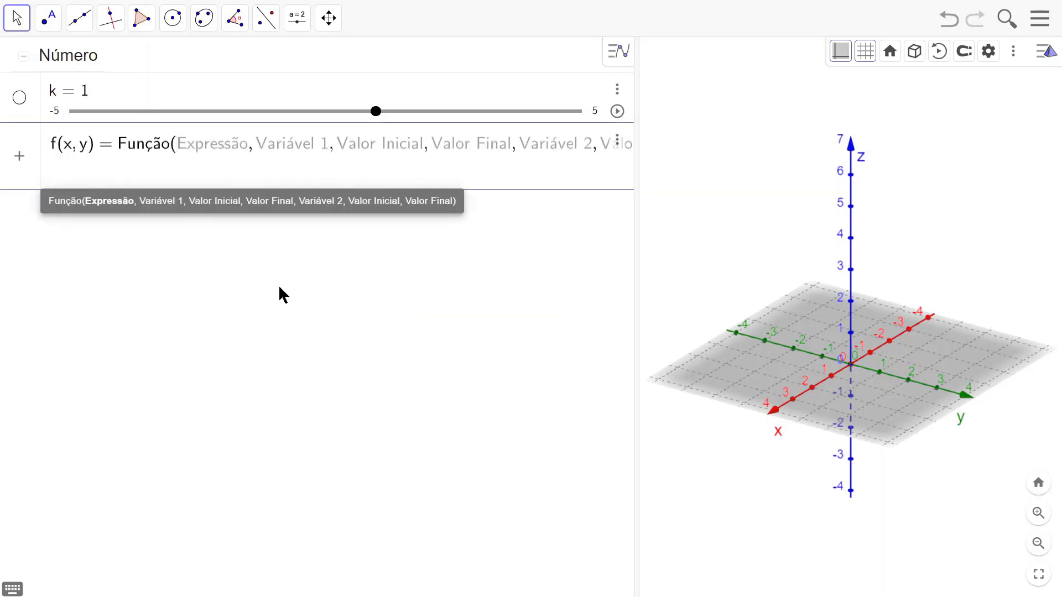
# - Widen the algebra area and enter 0.5x sen(y) as the first term of the function's expression
pyautogui.moveTo(636, 210); pyautogui.dragTo(813, 210)
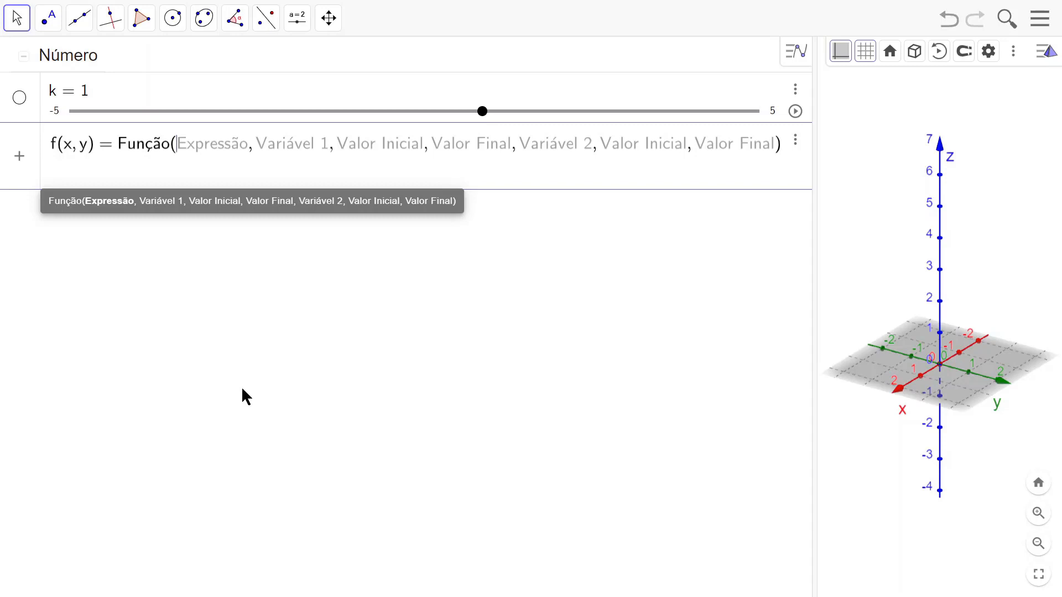
pyautogui.write('0')
pyautogui.write('.5')
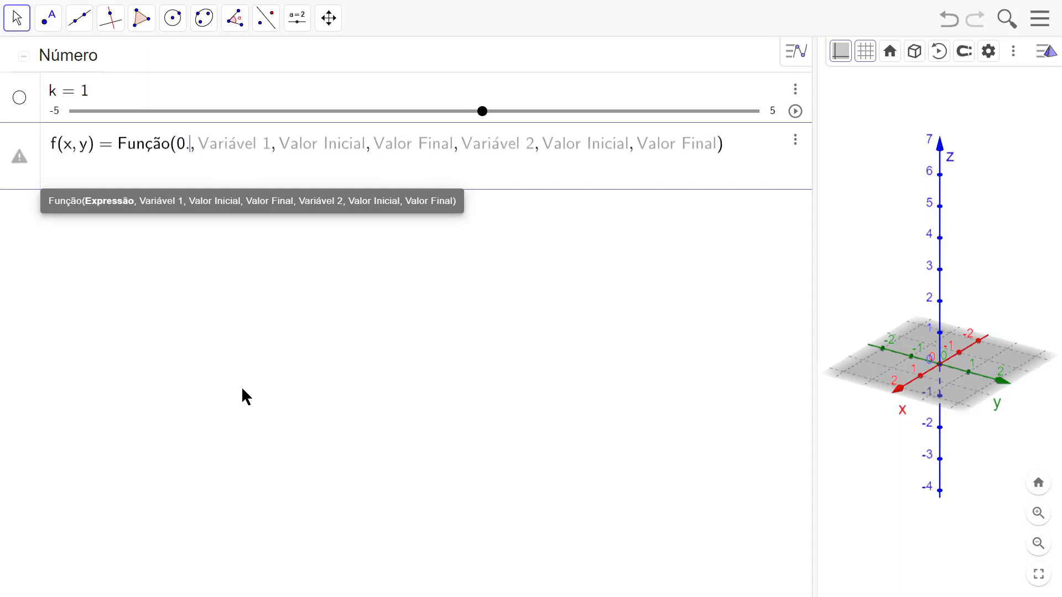
pyautogui.write('x')
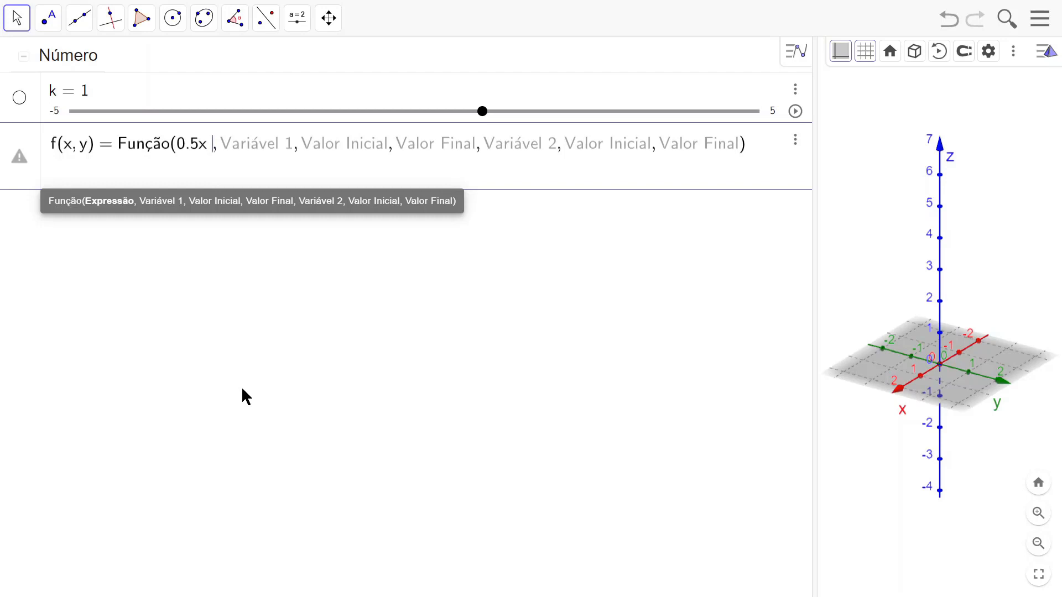
pyautogui.write(' se')
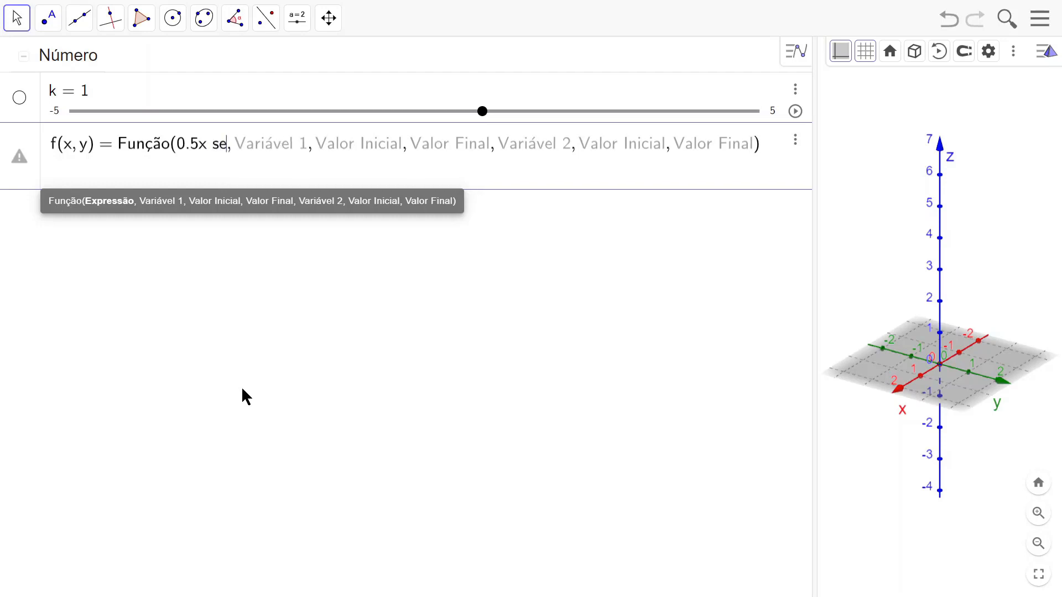
pyautogui.write('n(9y')
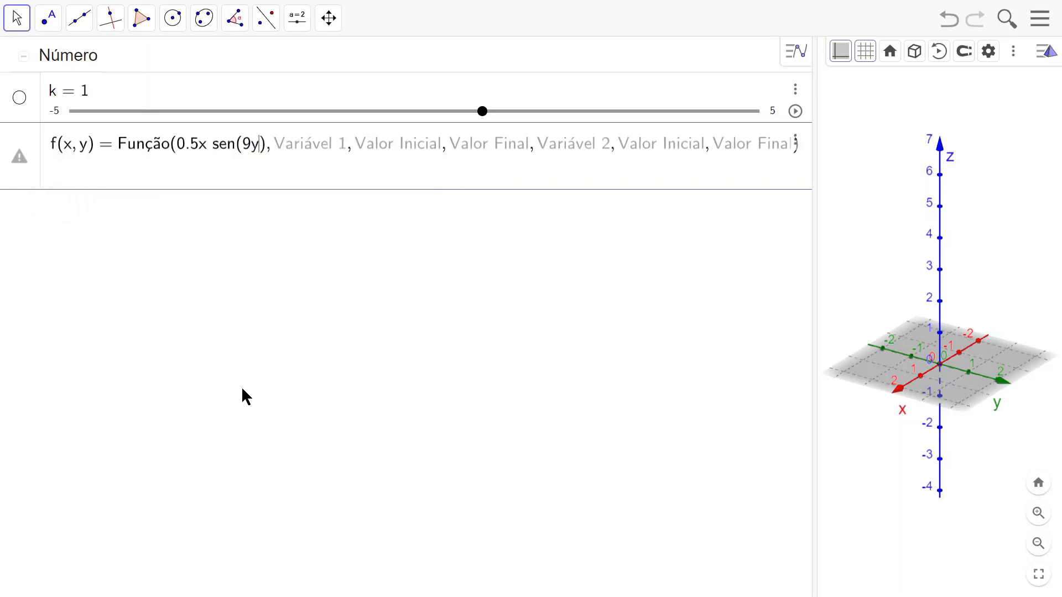
pyautogui.press('BackSpace')
pyautogui.press('BackSpace')
pyautogui.write('y')
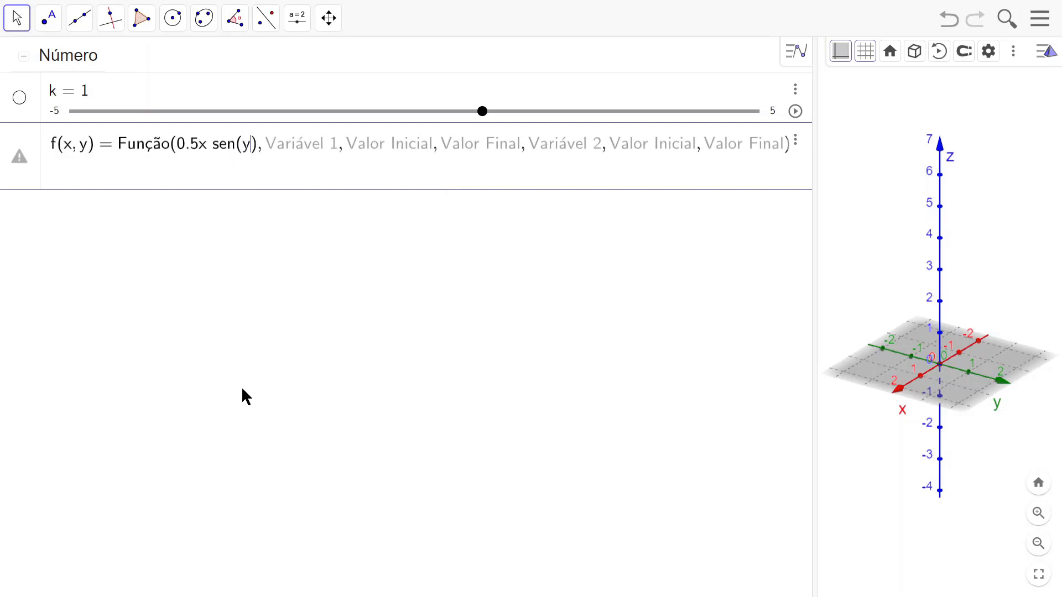
# - Complete the function's expression by adding the terms − 0.5y cos(x) + 3
pyautogui.write(')-0')
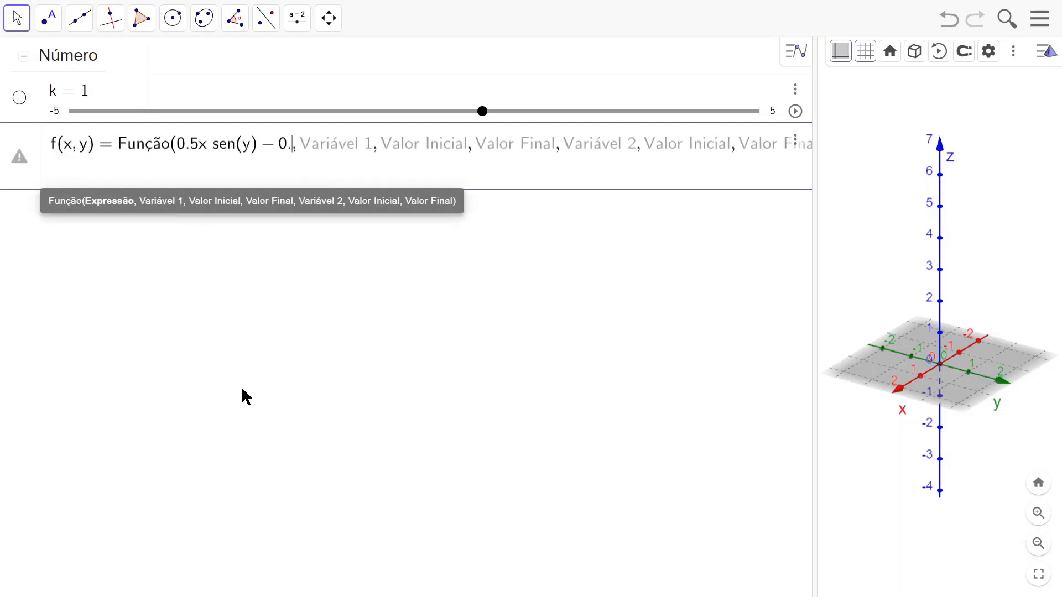
pyautogui.write('.5')
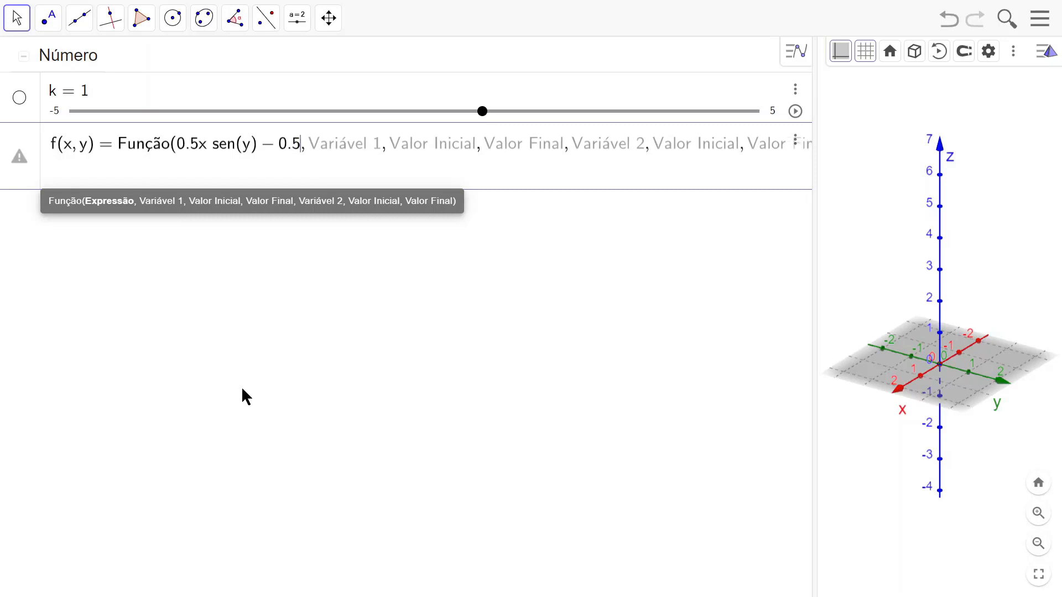
pyautogui.write('y ')
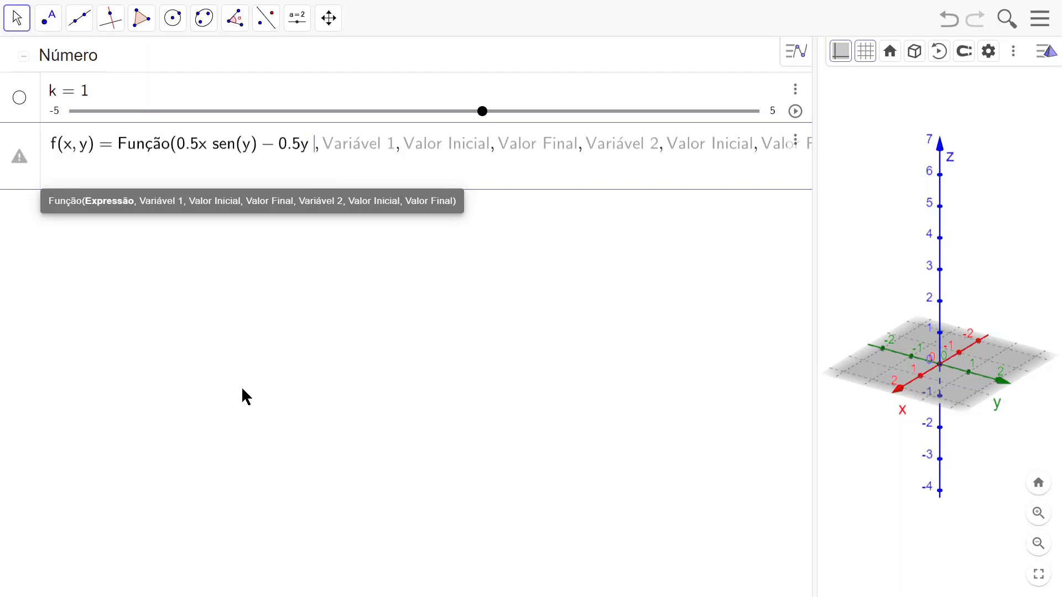
pyautogui.write('cos(')
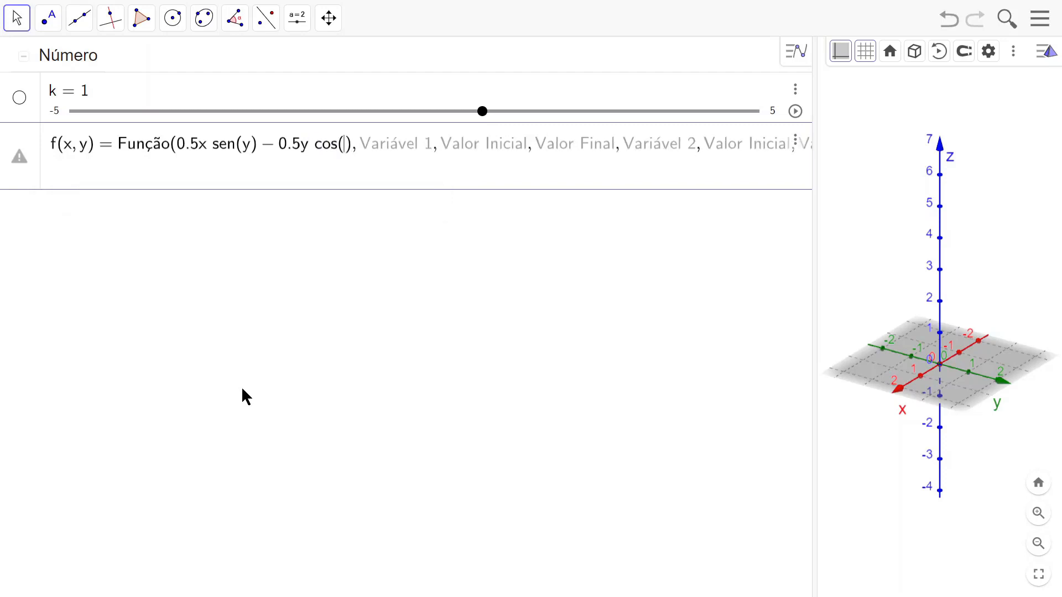
pyautogui.write('x')
pyautogui.press('Right')
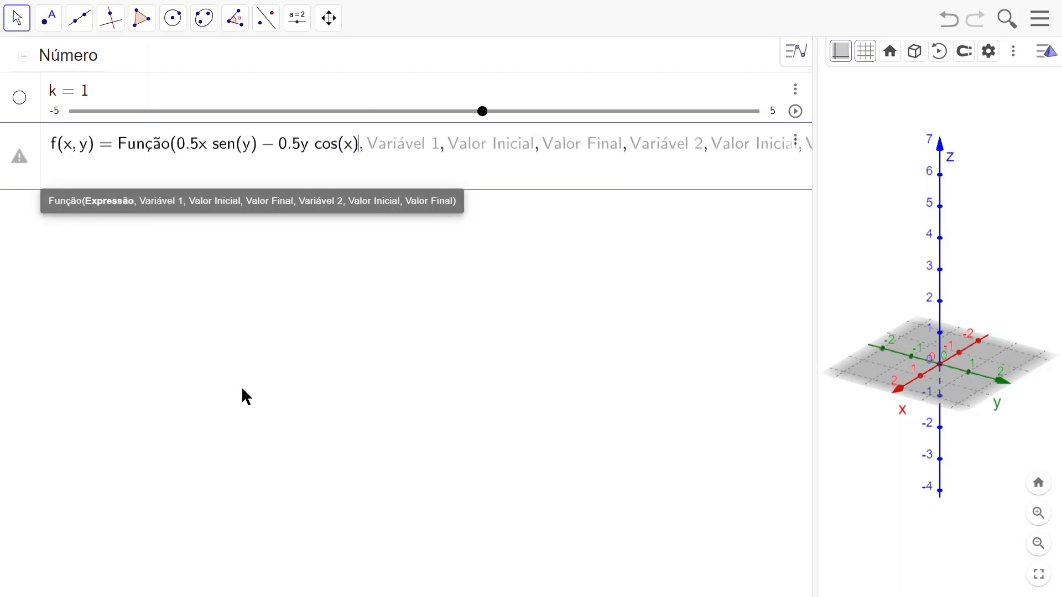
pyautogui.write('+ ')
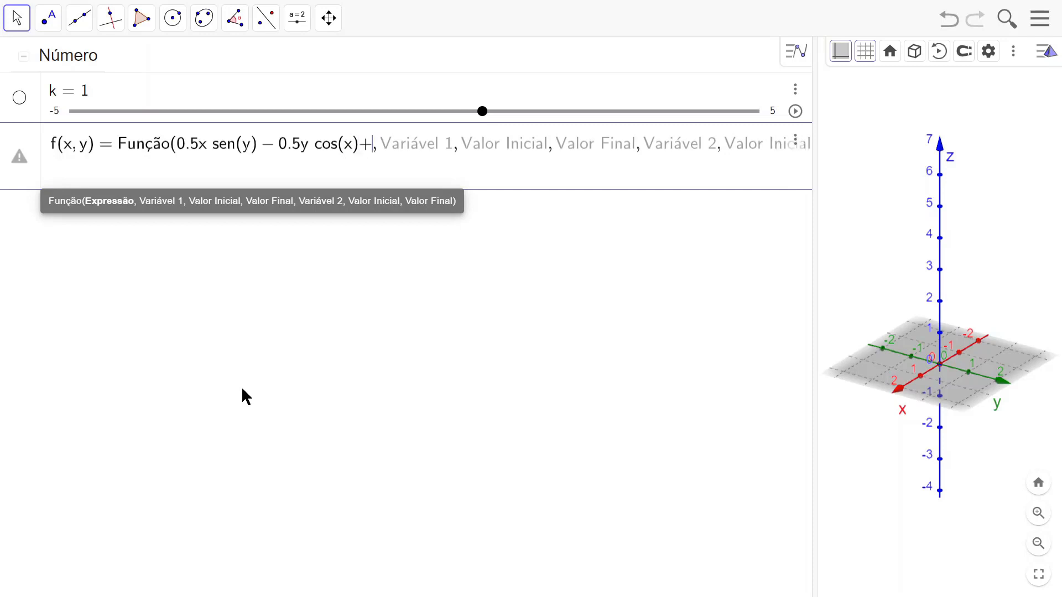
pyautogui.write('3')
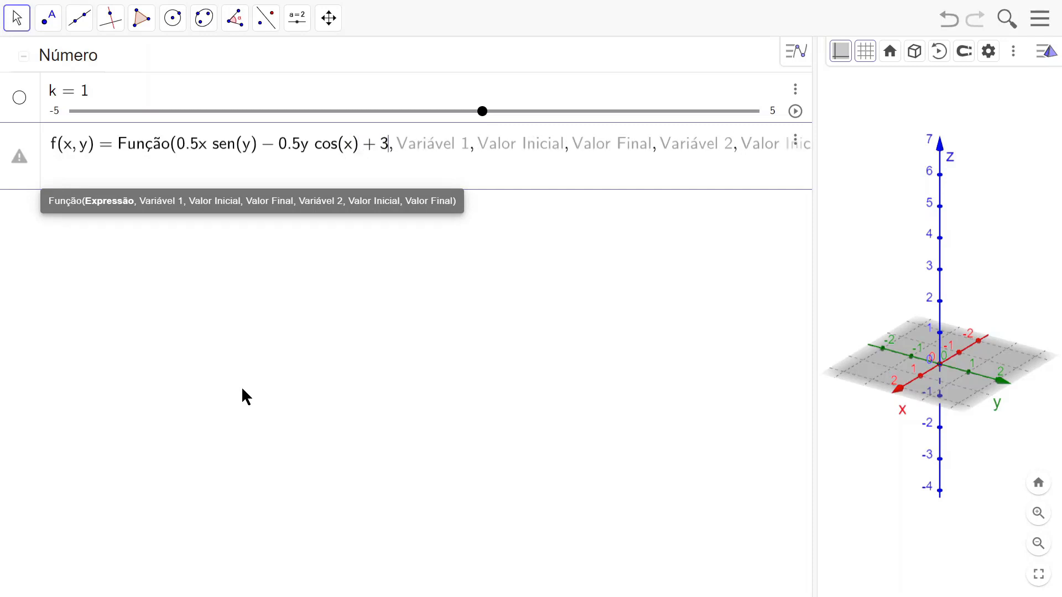
# - Set both variables of the function, x and y, to range from −k to k and create the surface
pyautogui.write(',')
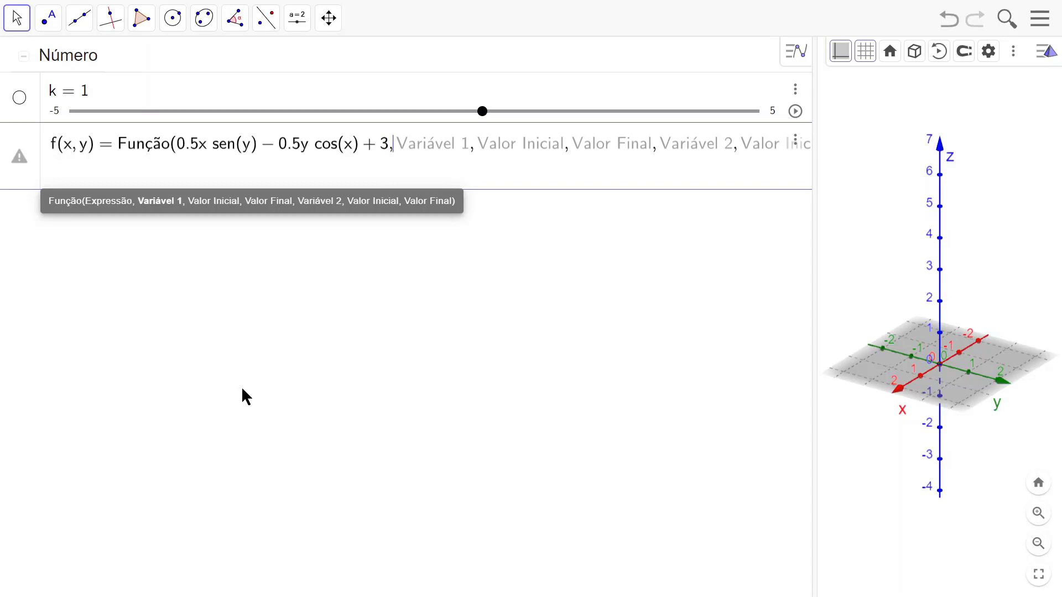
pyautogui.write('x,')
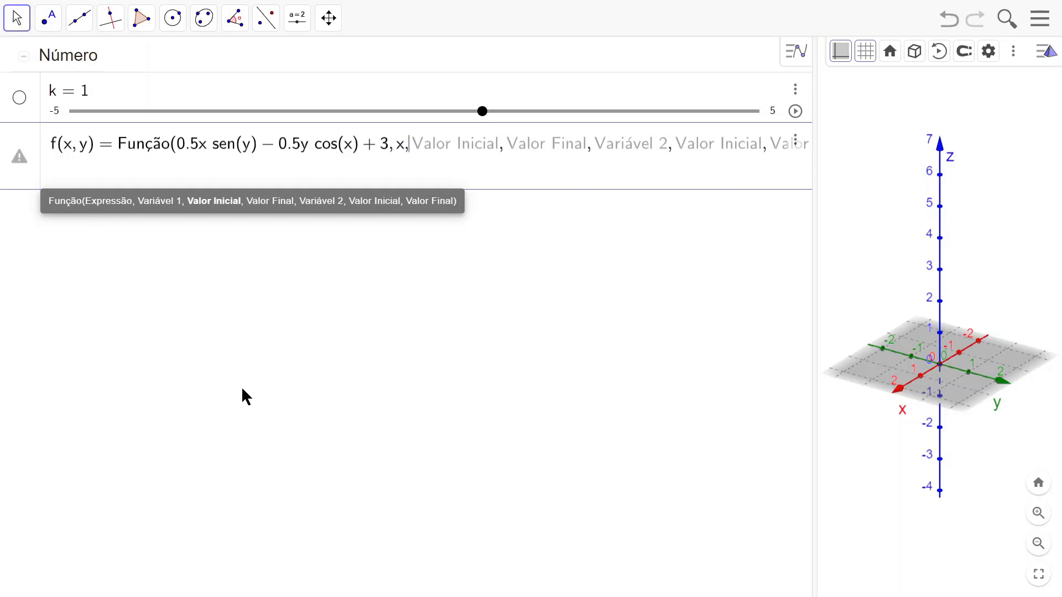
pyautogui.write('-k,')
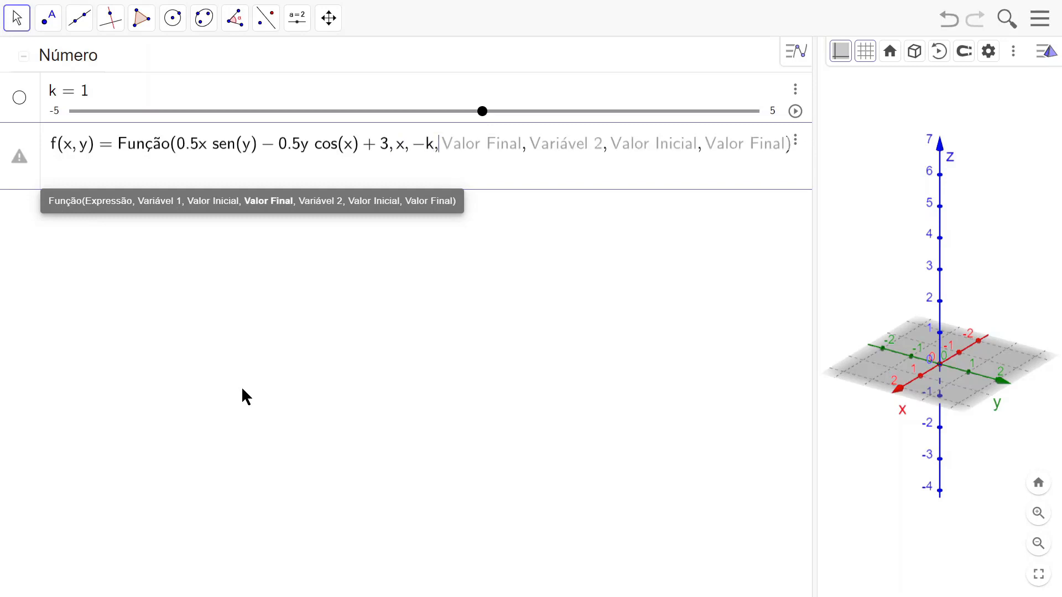
pyautogui.write('k,')
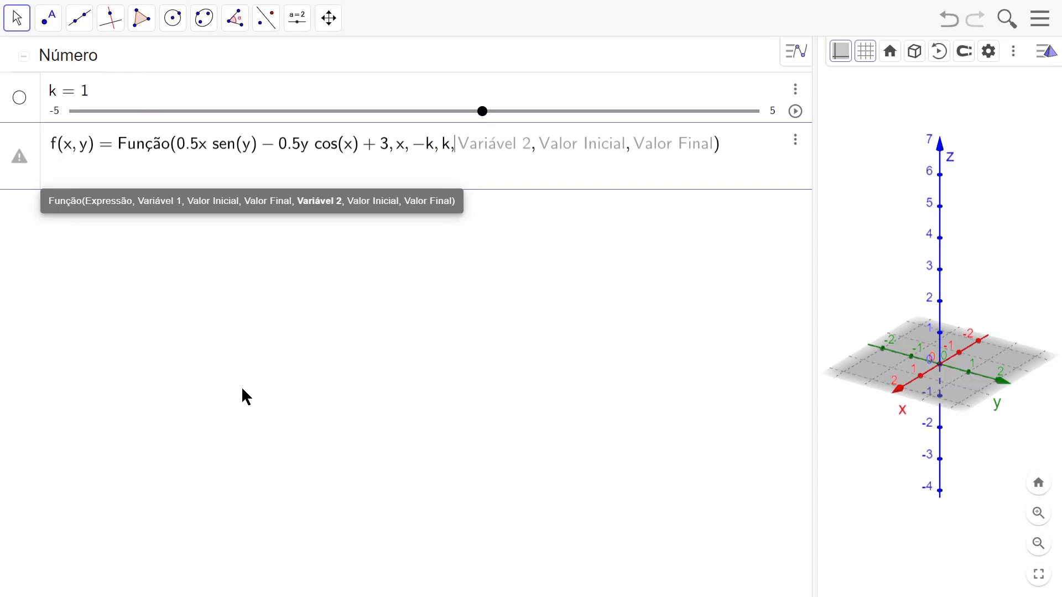
pyautogui.write('y,')
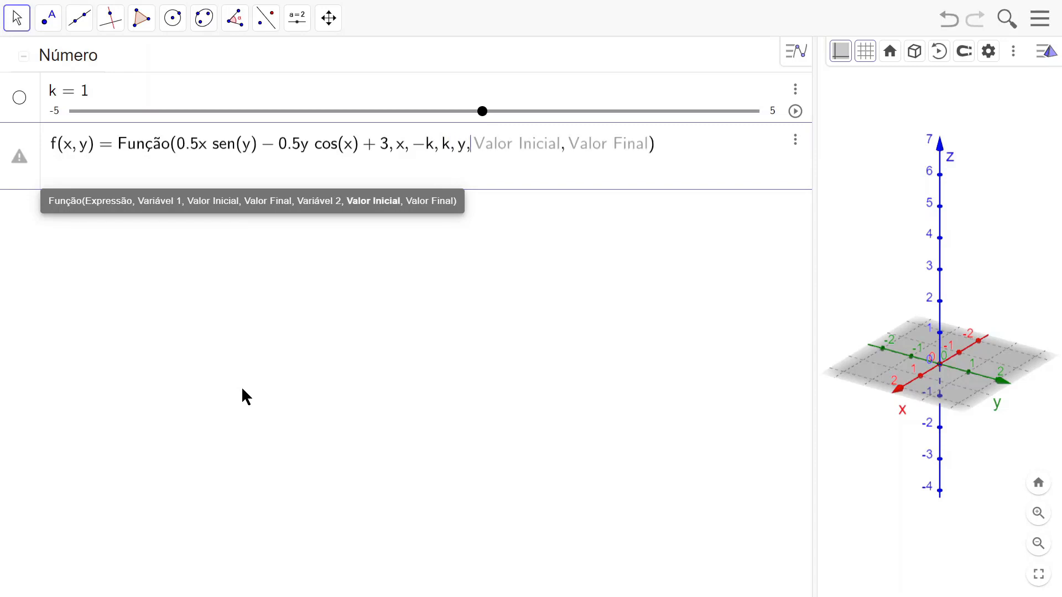
pyautogui.write('-k')
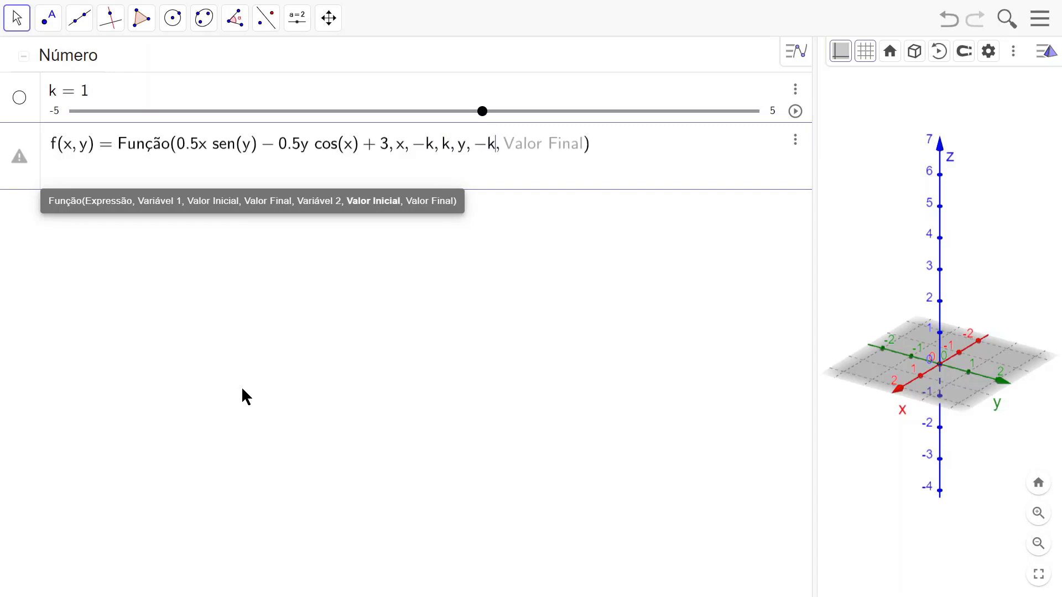
pyautogui.write(',k')
pyautogui.press('Return')
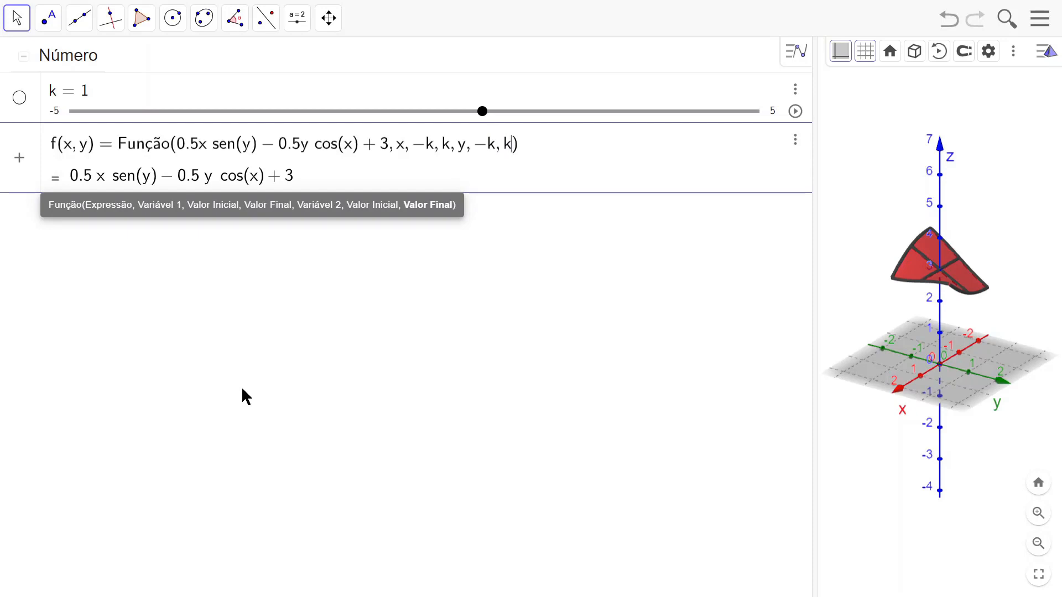
pyautogui.press('Return')
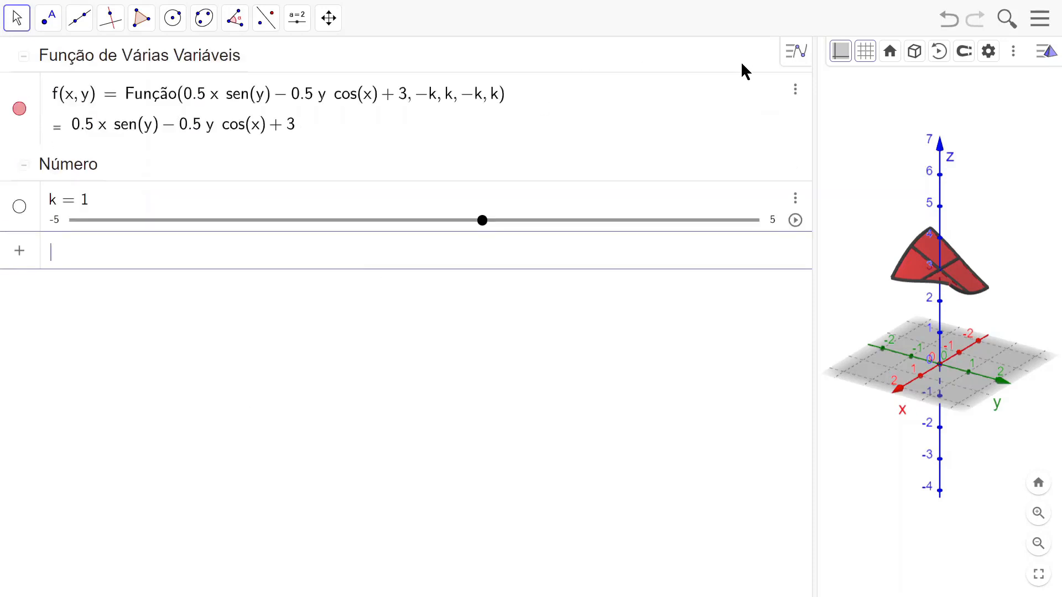
# - Narrow the algebra area to enlarge the 3D view and raise slider k to 4.6
pyautogui.moveTo(814, 157); pyautogui.dragTo(319, 156)
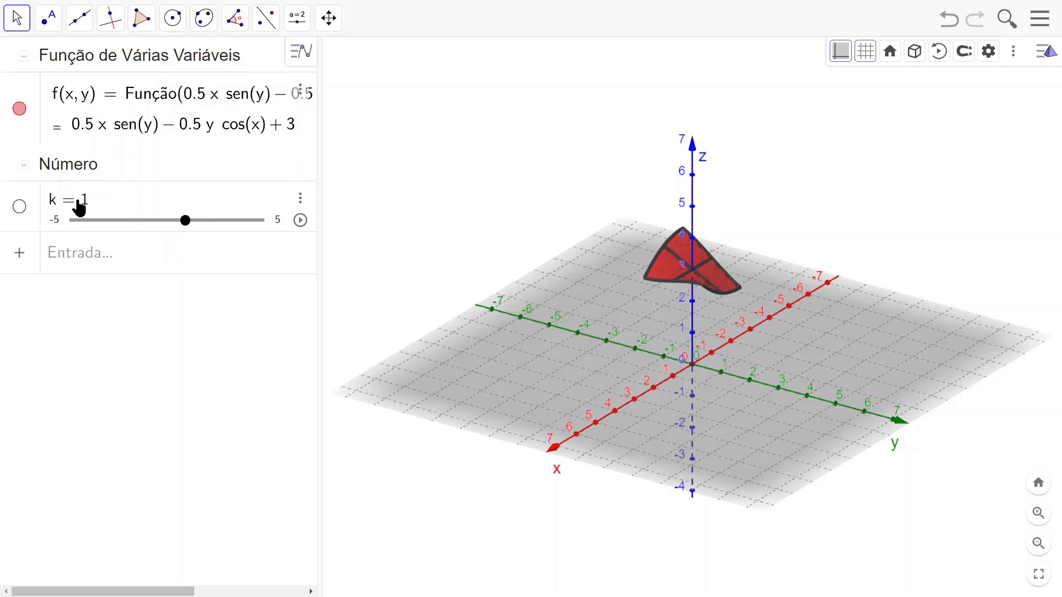
pyautogui.moveTo(184, 231)
pyautogui.mouseDown()
pyautogui.moveTo(266, 232)
pyautogui.moveTo(138, 233)
pyautogui.moveTo(270, 235)
pyautogui.moveTo(71, 233)
pyautogui.moveTo(262, 232)
pyautogui.moveTo(252, 231)
pyautogui.mouseUp()
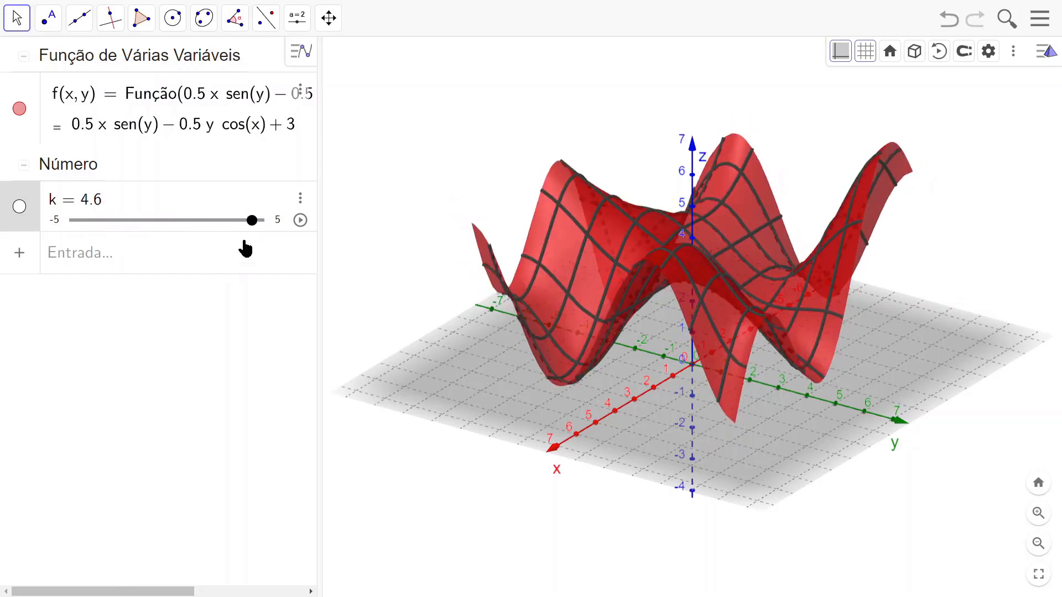
# - Set slider k's minimum to 0 and maximum to 8, and enter a decimal increment in its settings
pyautogui.click(300, 202)
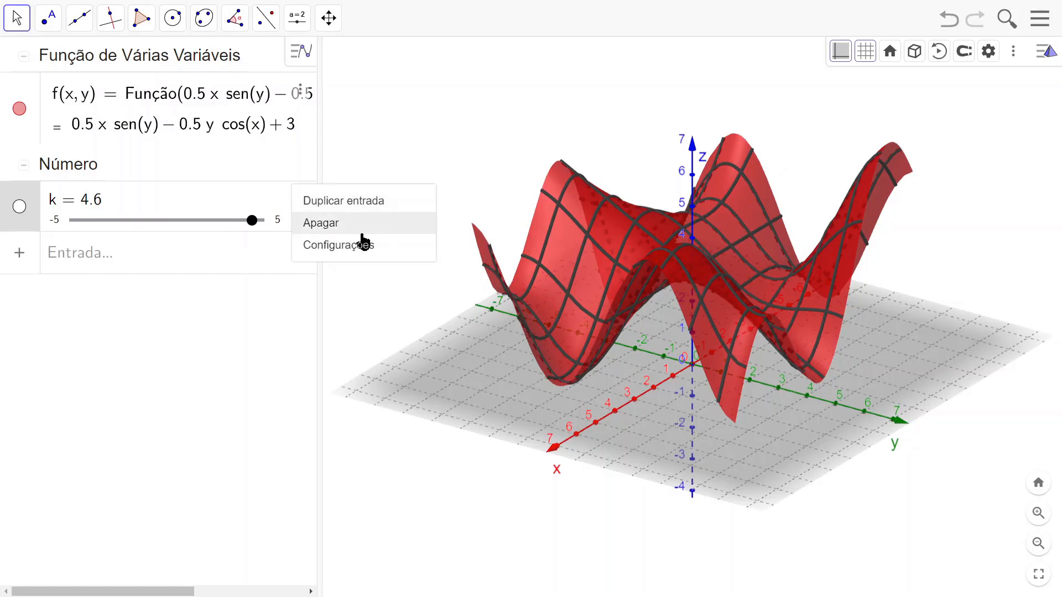
pyautogui.click(350, 247)
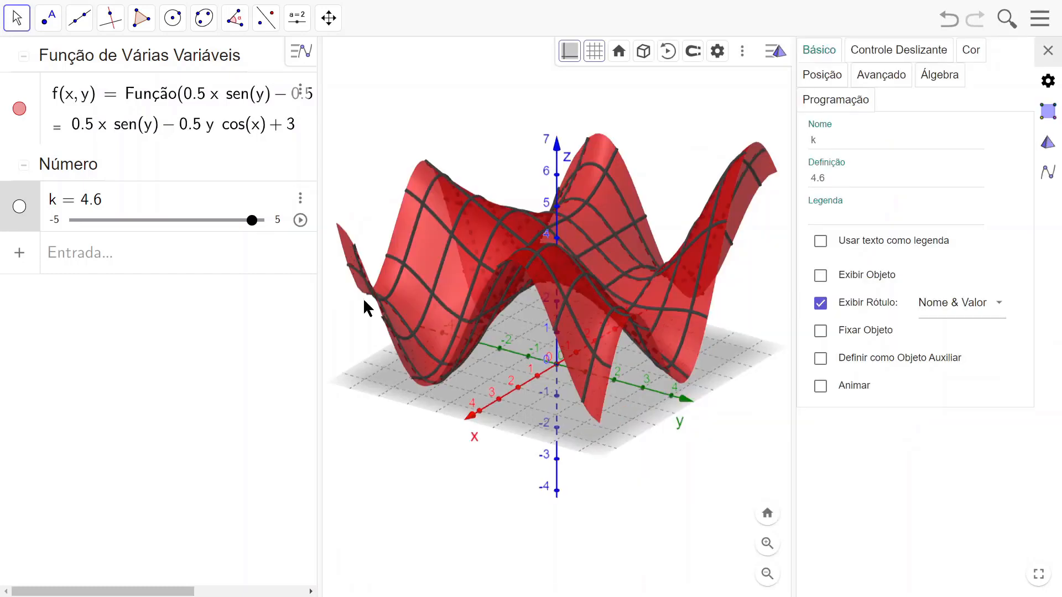
pyautogui.click(817, 142)
pyautogui.click(897, 55)
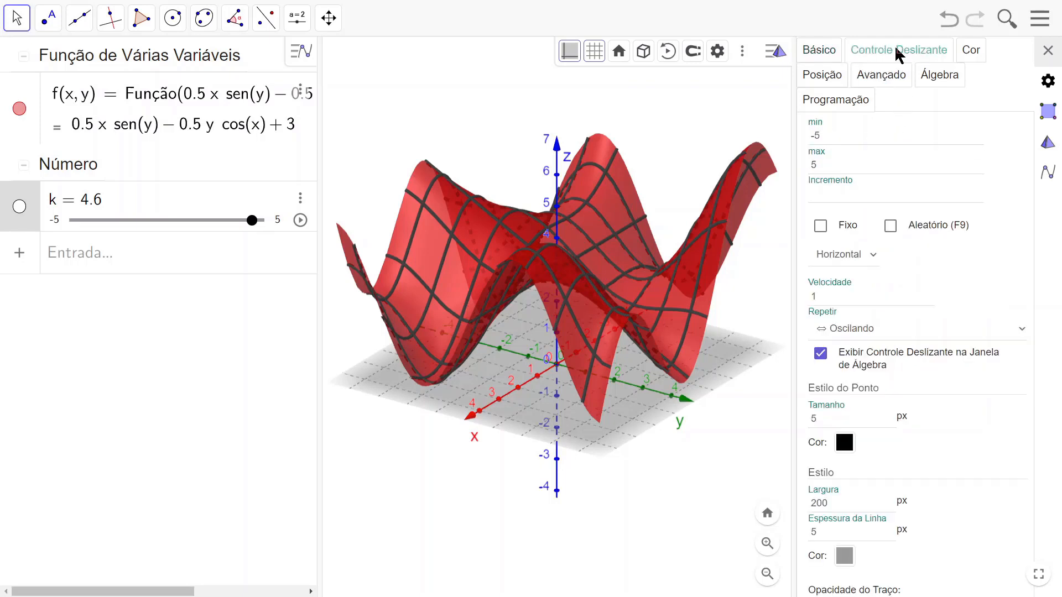
pyautogui.click(826, 135)
pyautogui.moveTo(822, 135); pyautogui.dragTo(810, 135)
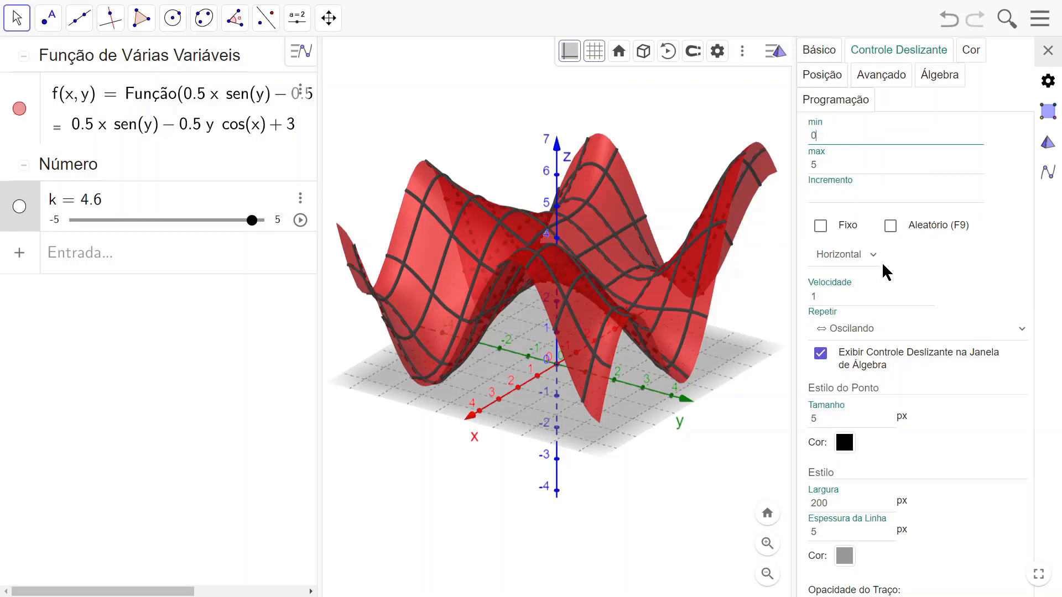
pyautogui.click(828, 166)
pyautogui.moveTo(829, 166); pyautogui.dragTo(810, 165)
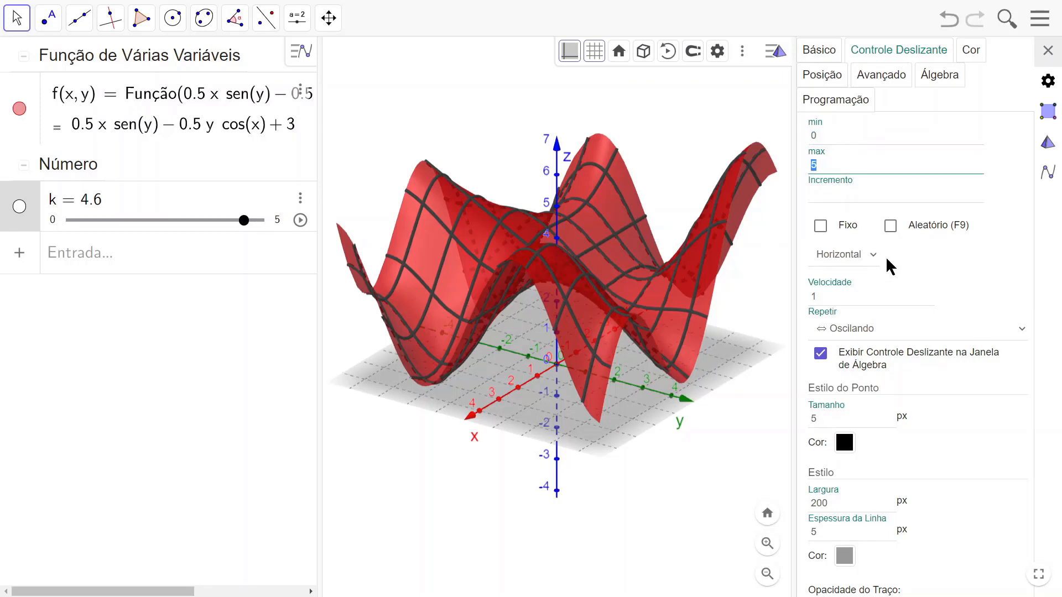
pyautogui.write('8')
pyautogui.click(860, 194)
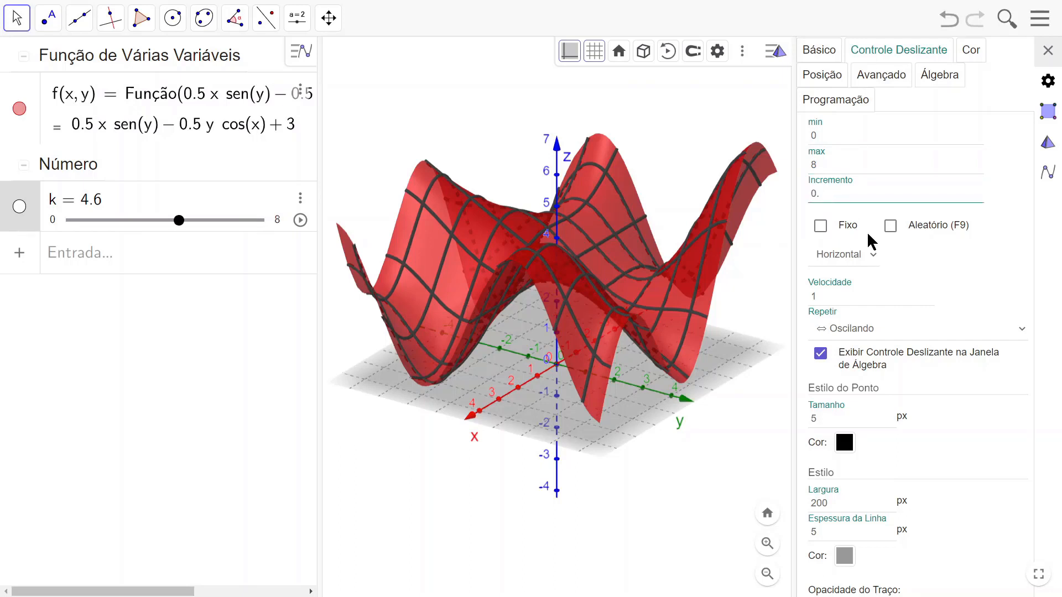
pyautogui.click(1009, 265)
pyautogui.click(1047, 52)
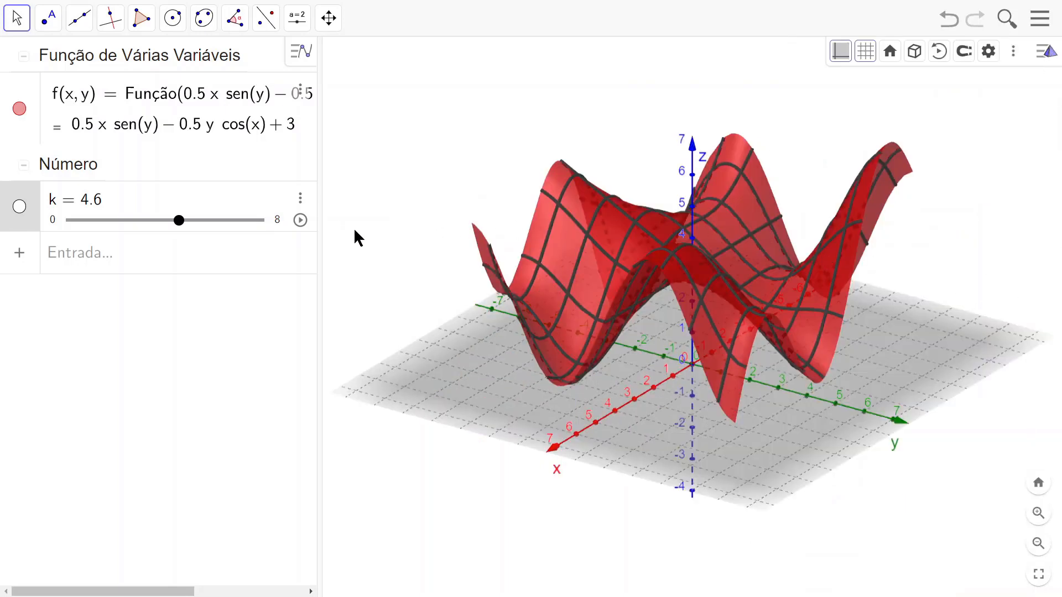
# - Narrow the algebra area further and set slider k to 5 to extend the surface's domain
pyautogui.moveTo(880, 344); pyautogui.dragTo(868, 346)
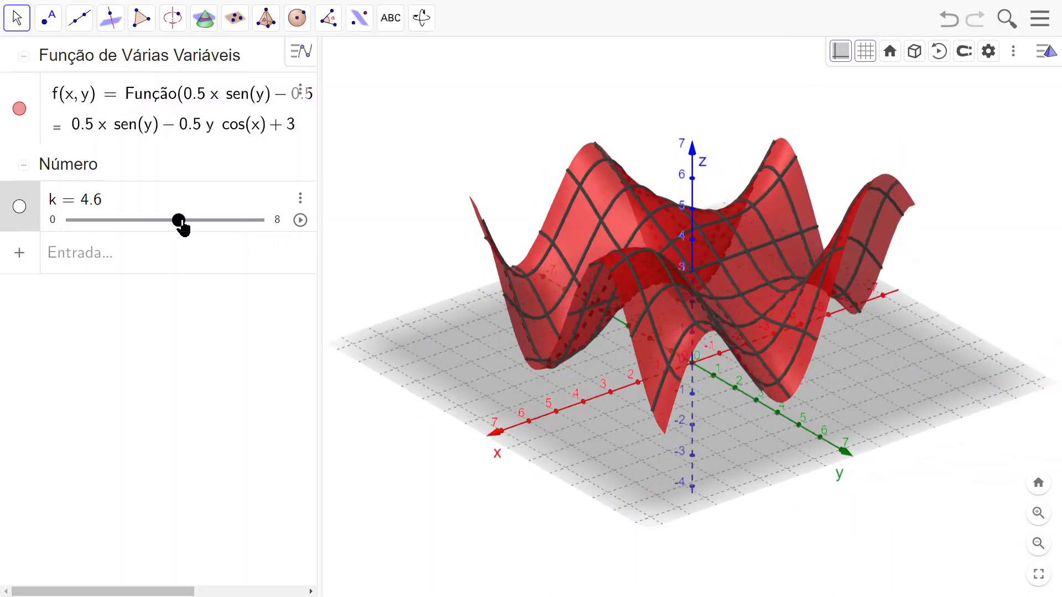
pyautogui.moveTo(181, 223); pyautogui.dragTo(152, 223)
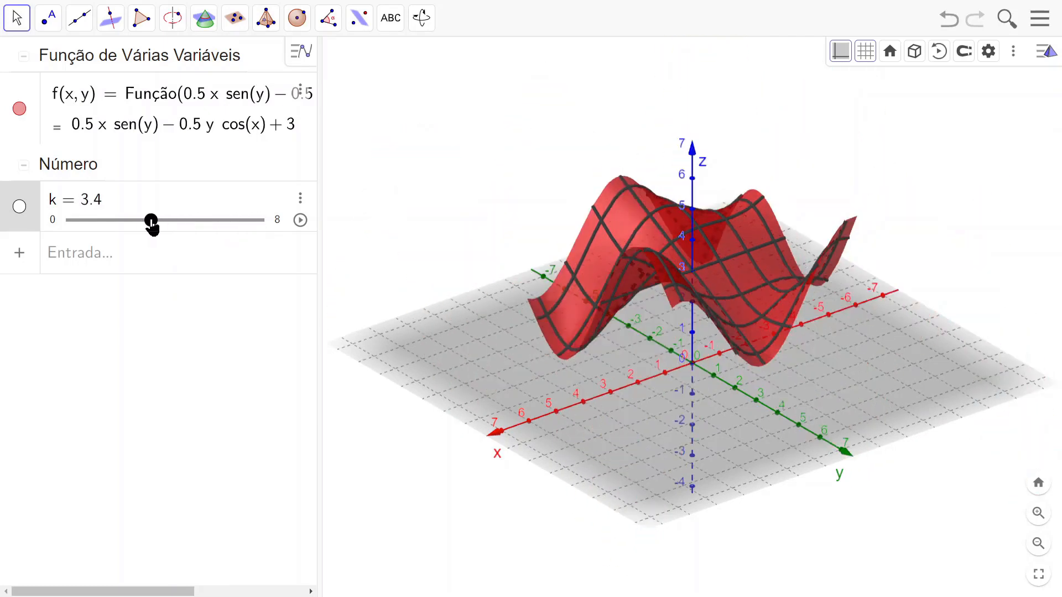
pyautogui.moveTo(317, 293); pyautogui.dragTo(254, 290)
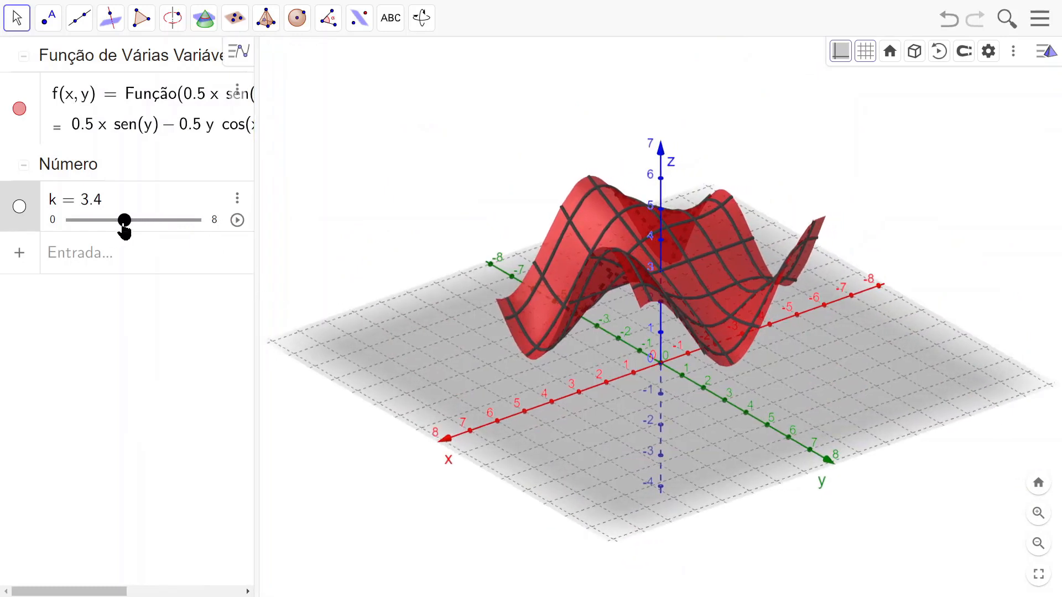
pyautogui.moveTo(124, 221); pyautogui.dragTo(151, 231)
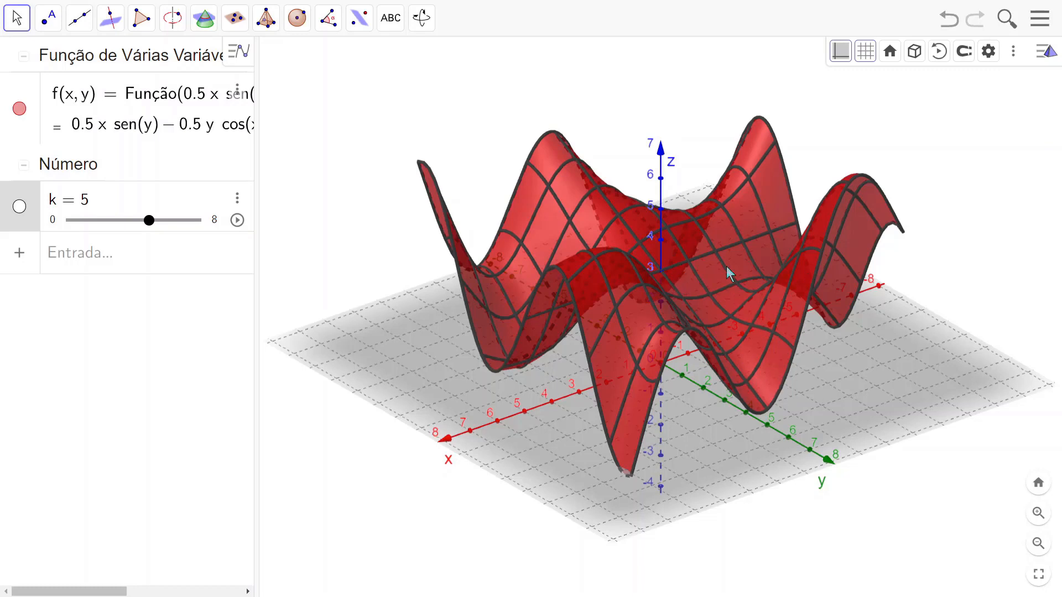
# - Recolour the function's surface light green (#CCFFCC) from the full colour palette
pyautogui.click(717, 236)
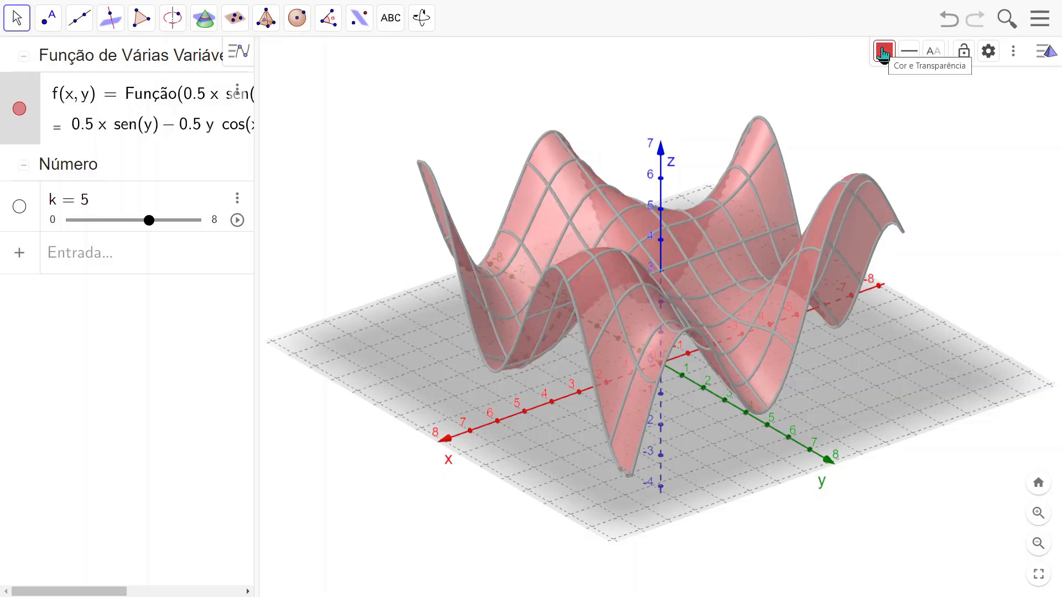
pyautogui.click(882, 52)
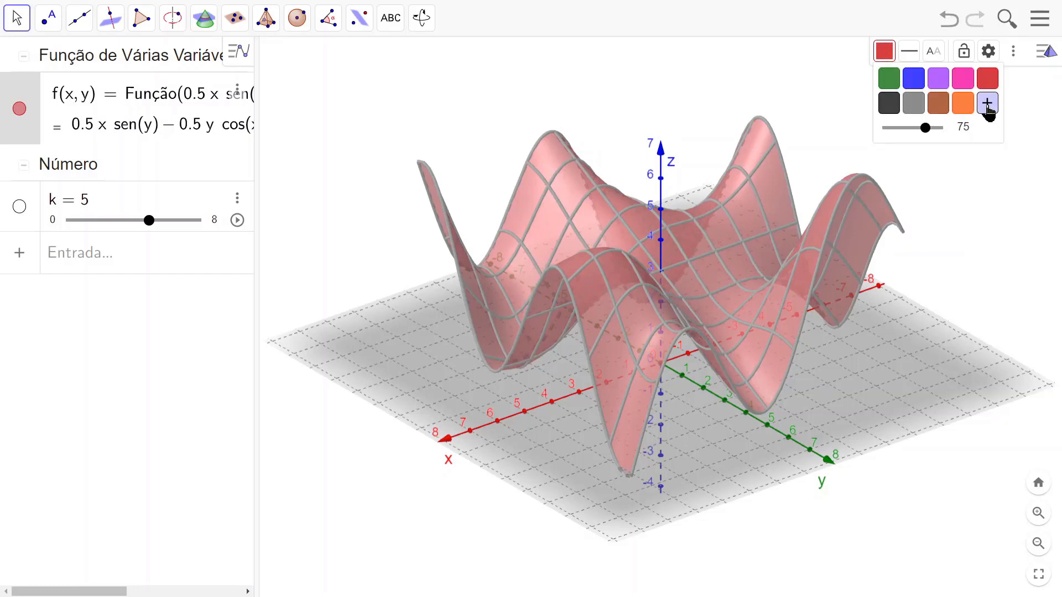
pyautogui.click(987, 104)
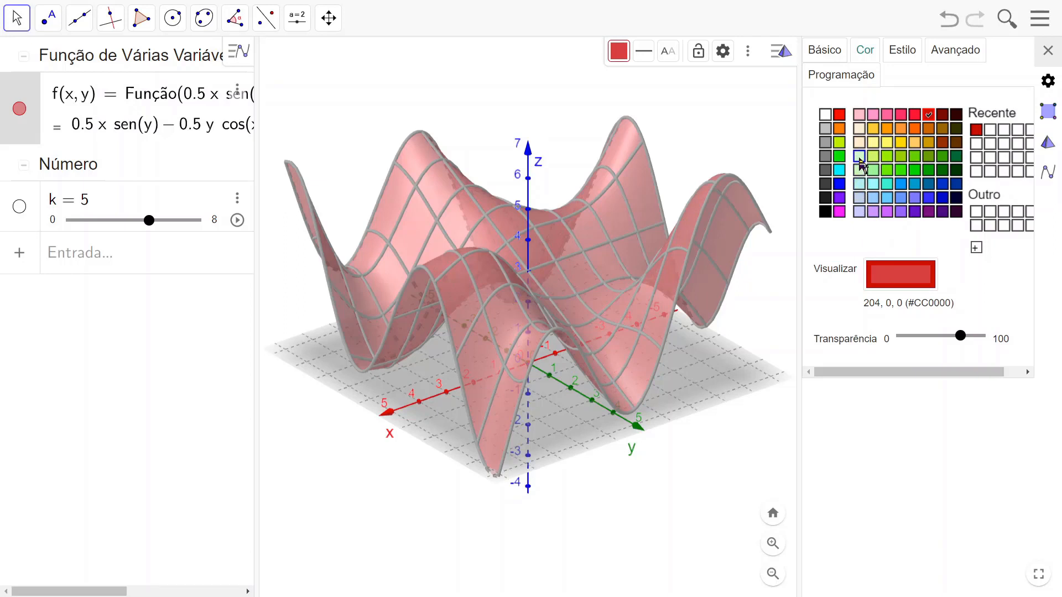
pyautogui.click(859, 157)
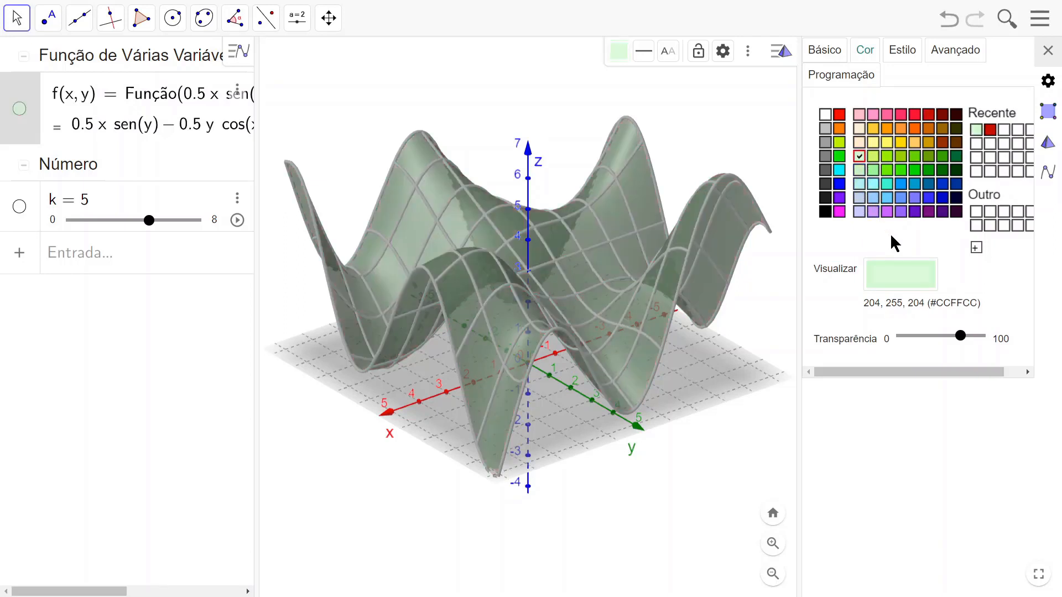
# - Set the surface's grid lines to thickness 1 with a dotted style, close the settings and deselect the surface
pyautogui.click(911, 55)
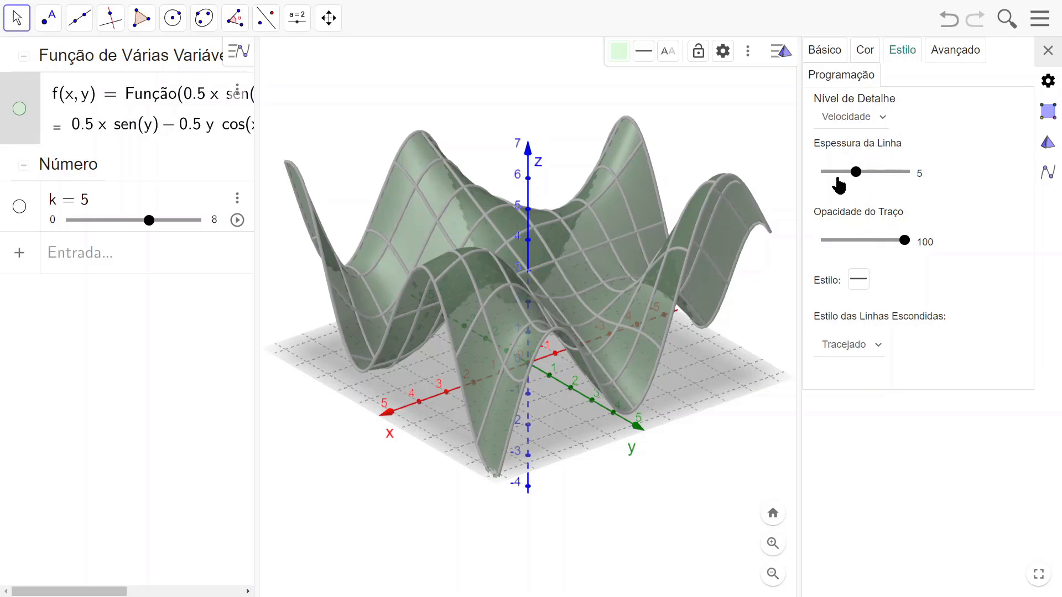
pyautogui.moveTo(855, 183); pyautogui.dragTo(815, 180)
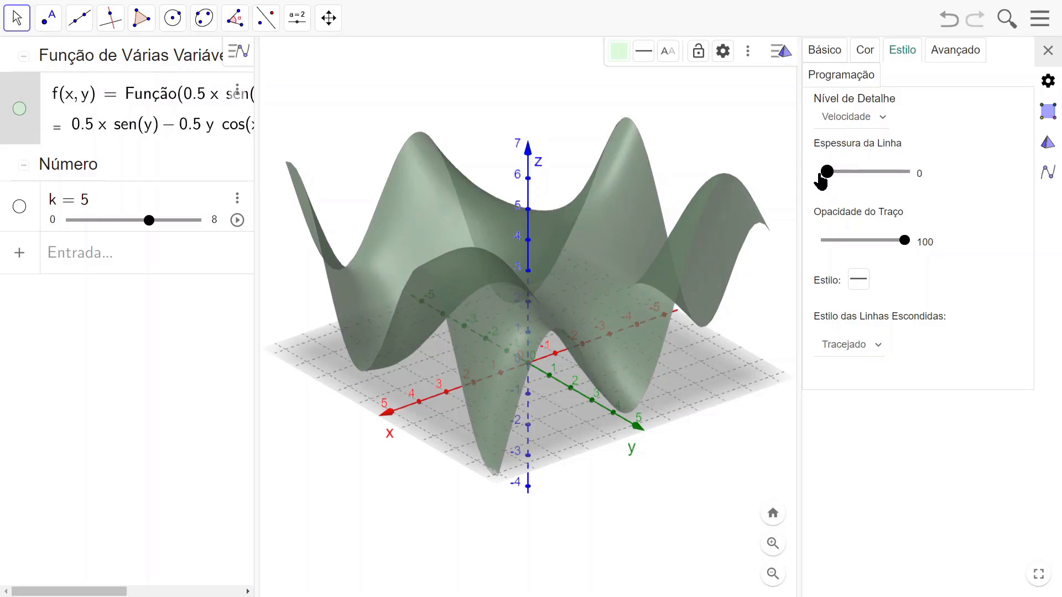
pyautogui.moveTo(829, 181); pyautogui.dragTo(833, 183)
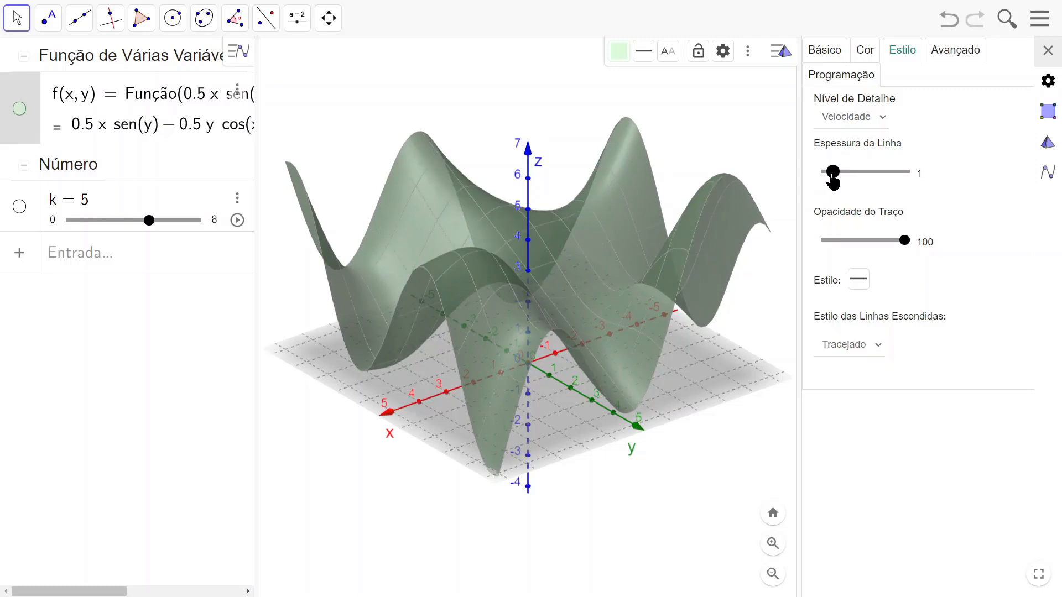
pyautogui.click(859, 280)
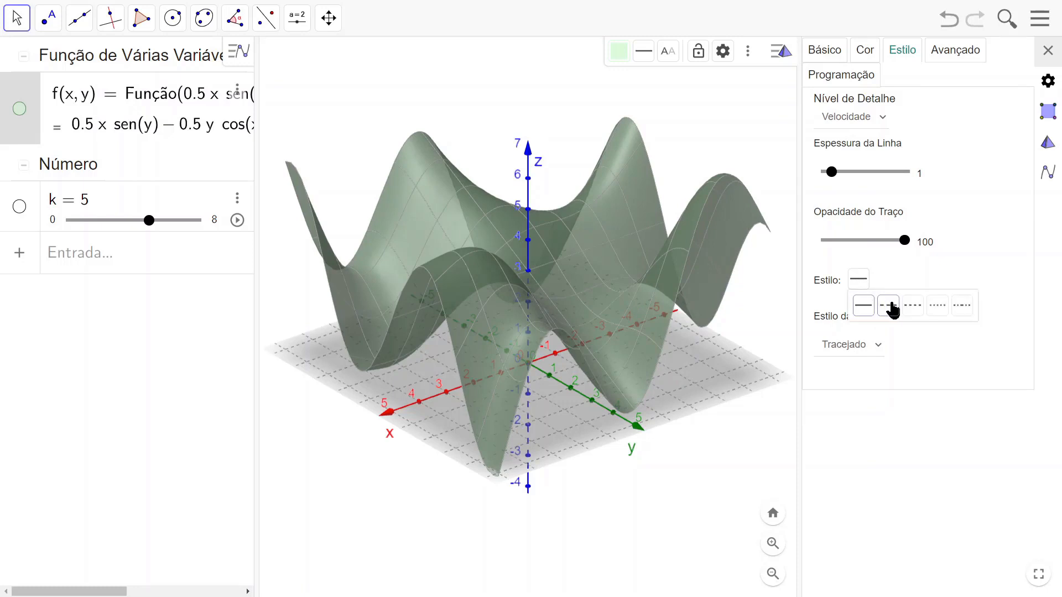
pyautogui.click(940, 308)
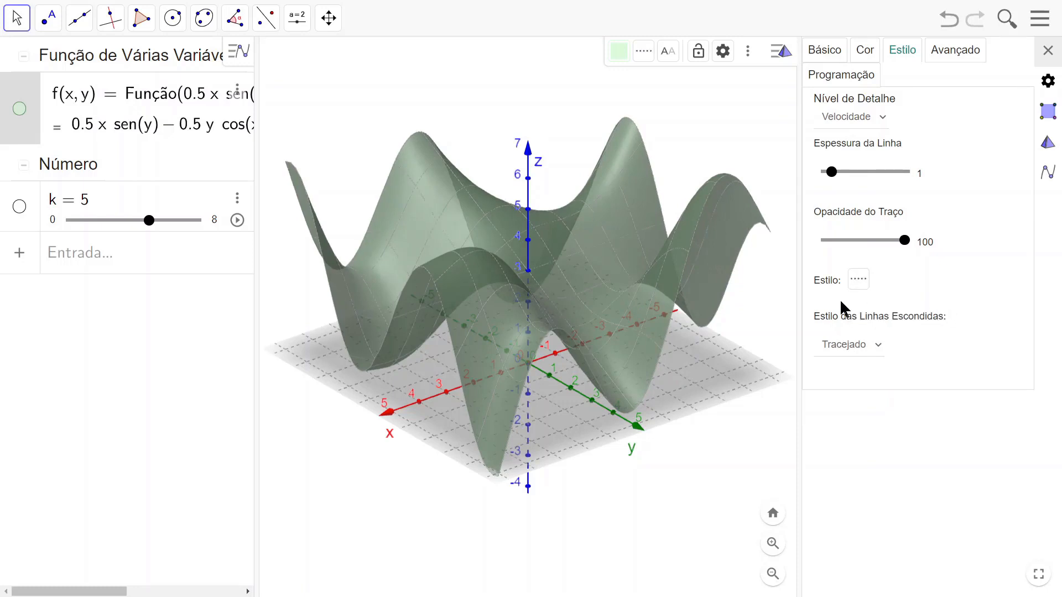
pyautogui.click(1047, 51)
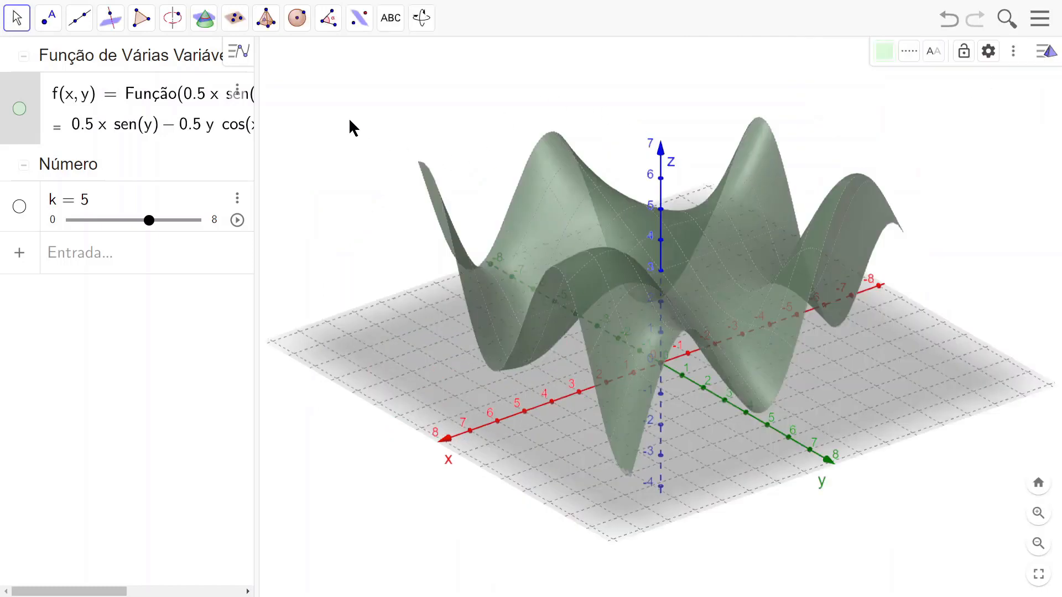
pyautogui.click(328, 124)
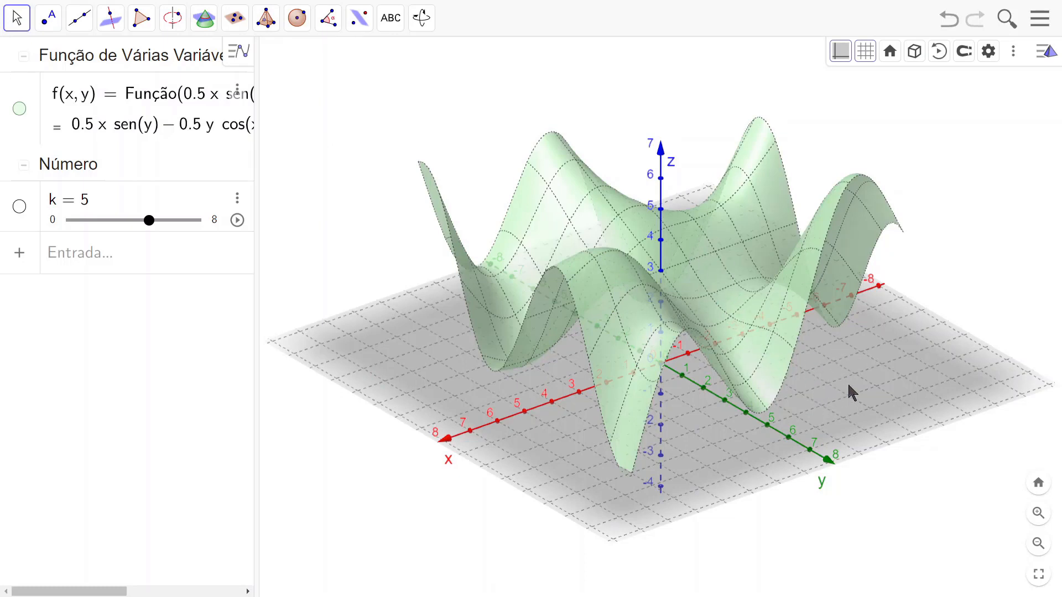
pyautogui.moveTo(852, 393)
pyautogui.mouseDown()
pyautogui.moveTo(827, 375)
pyautogui.moveTo(869, 386)
pyautogui.moveTo(860, 396)
pyautogui.mouseUp()
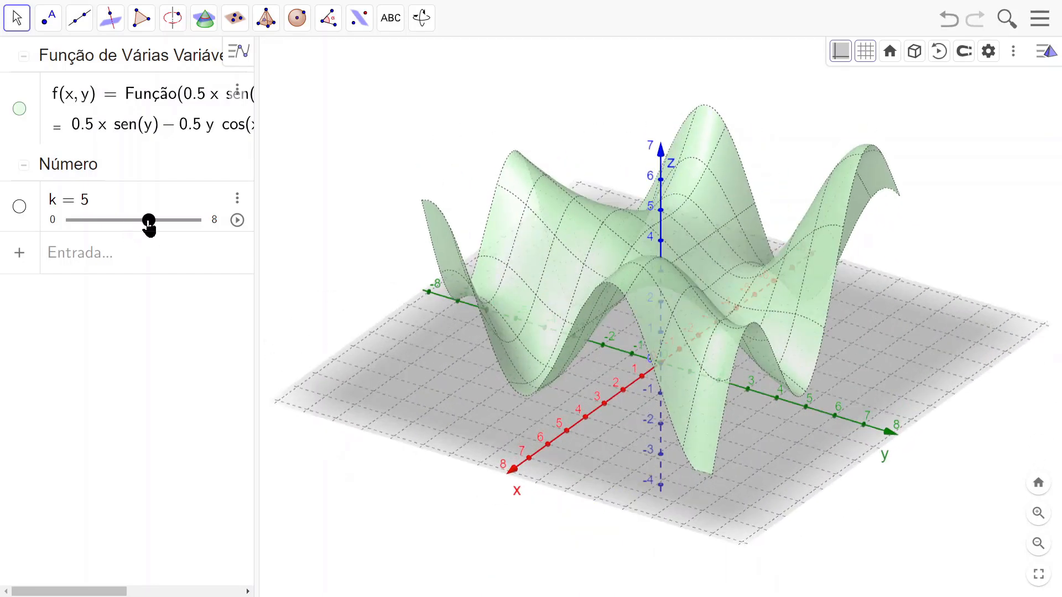
pyautogui.moveTo(149, 224)
pyautogui.mouseDown()
pyautogui.moveTo(185, 225)
pyautogui.moveTo(150, 225)
pyautogui.mouseUp()
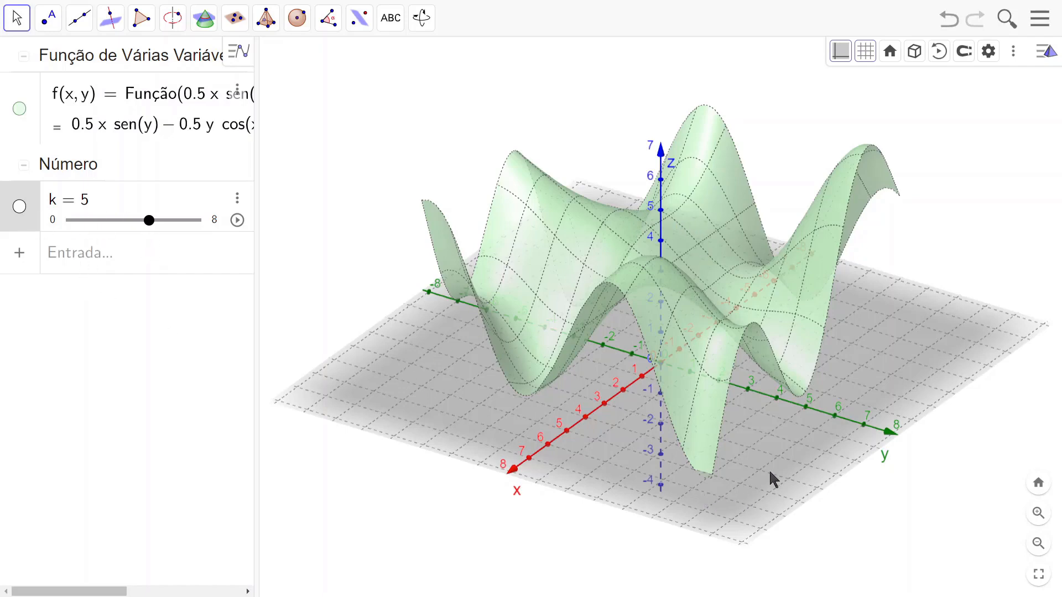
pyautogui.moveTo(808, 455); pyautogui.dragTo(833, 456)
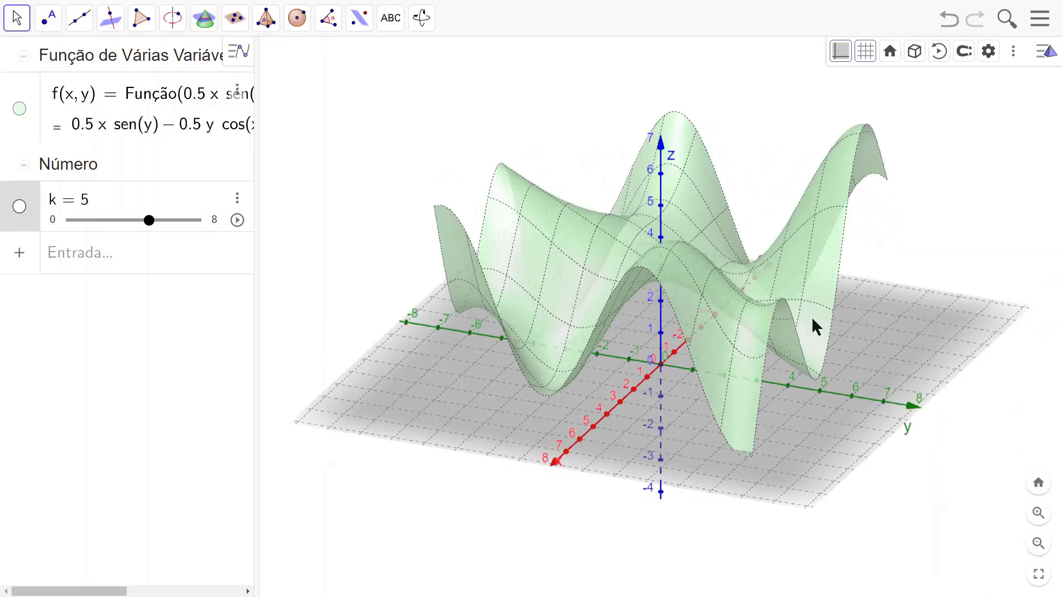
# - Widen the algebra area and start a Polígono command that takes a series of points in a new entry
pyautogui.click(53, 253)
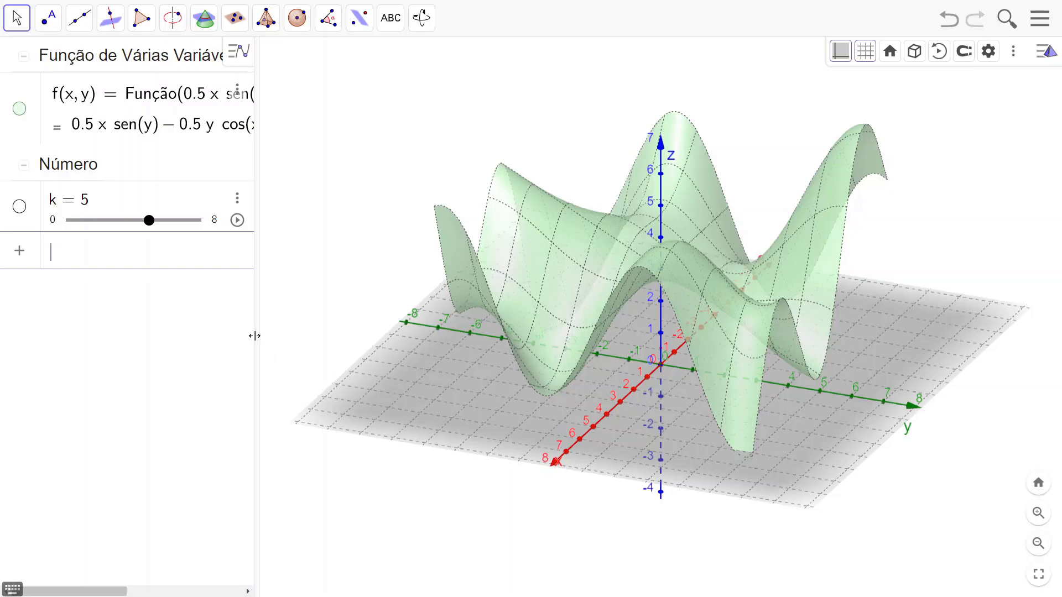
pyautogui.moveTo(253, 336); pyautogui.dragTo(466, 337)
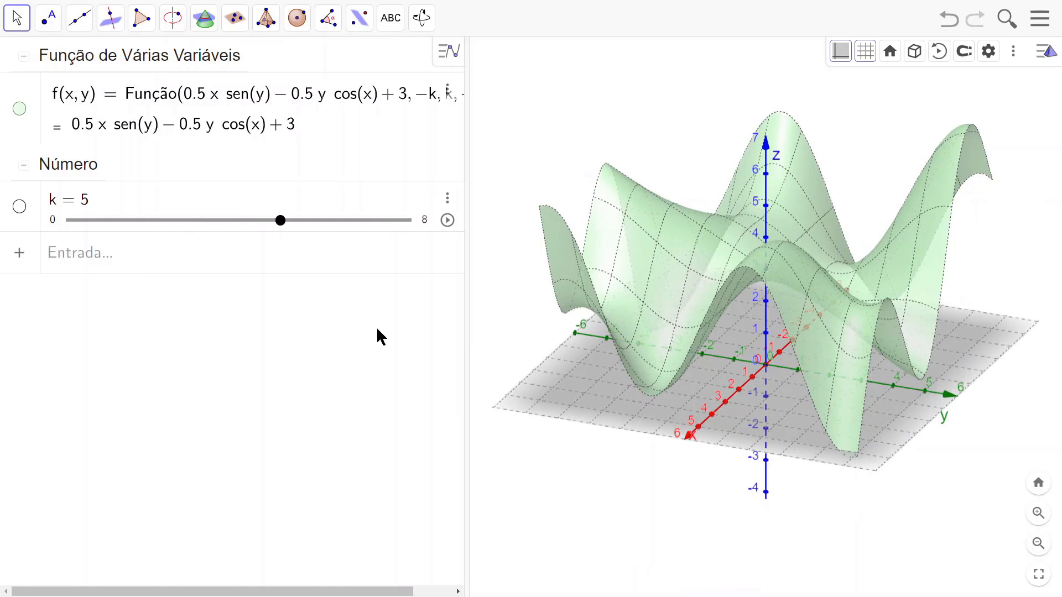
pyautogui.click(51, 254)
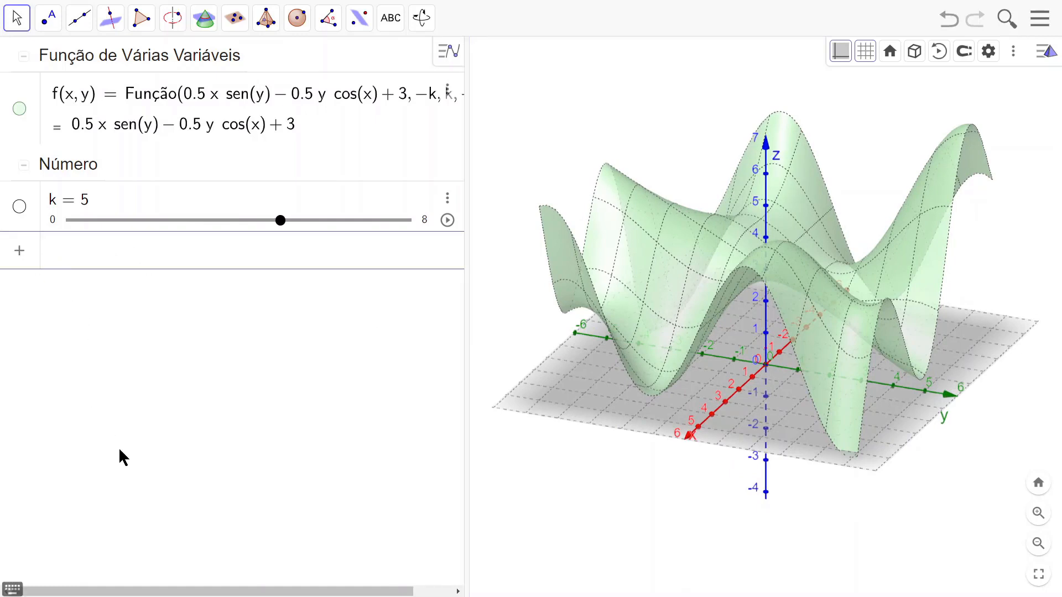
pyautogui.write('Pol')
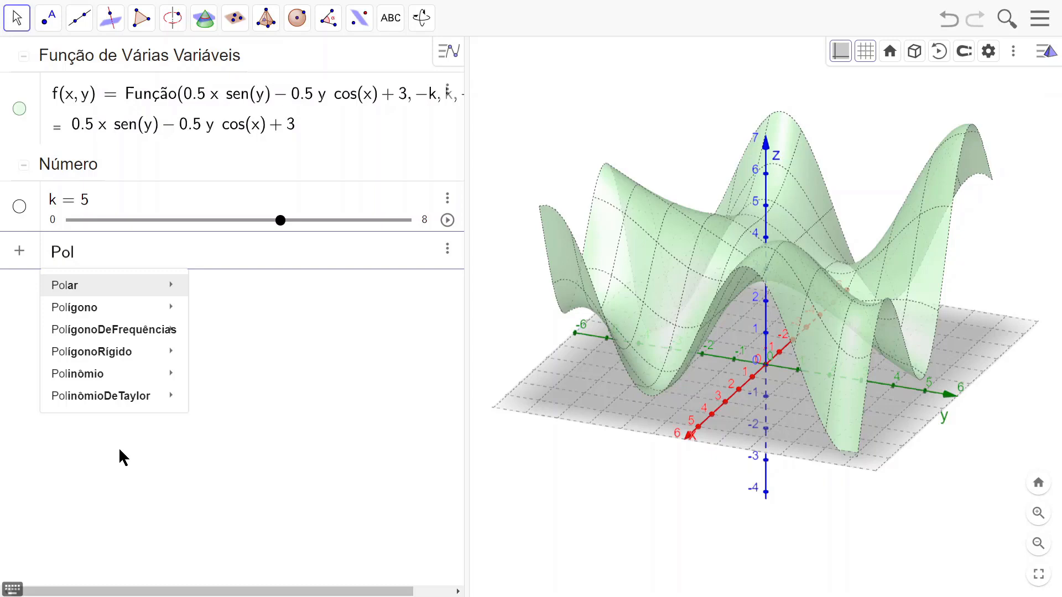
pyautogui.moveTo(85, 304)
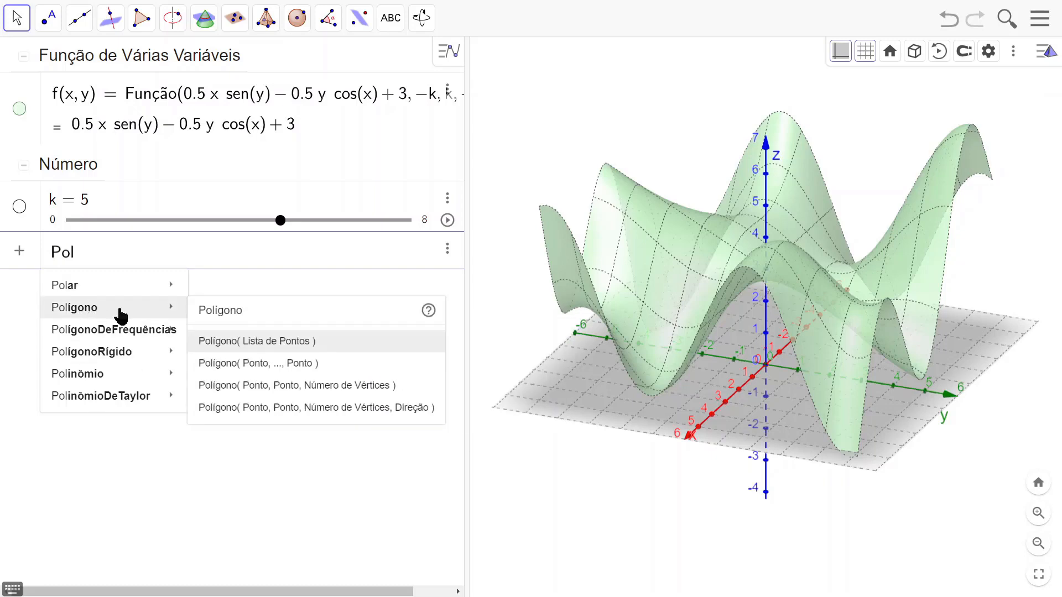
pyautogui.click(261, 370)
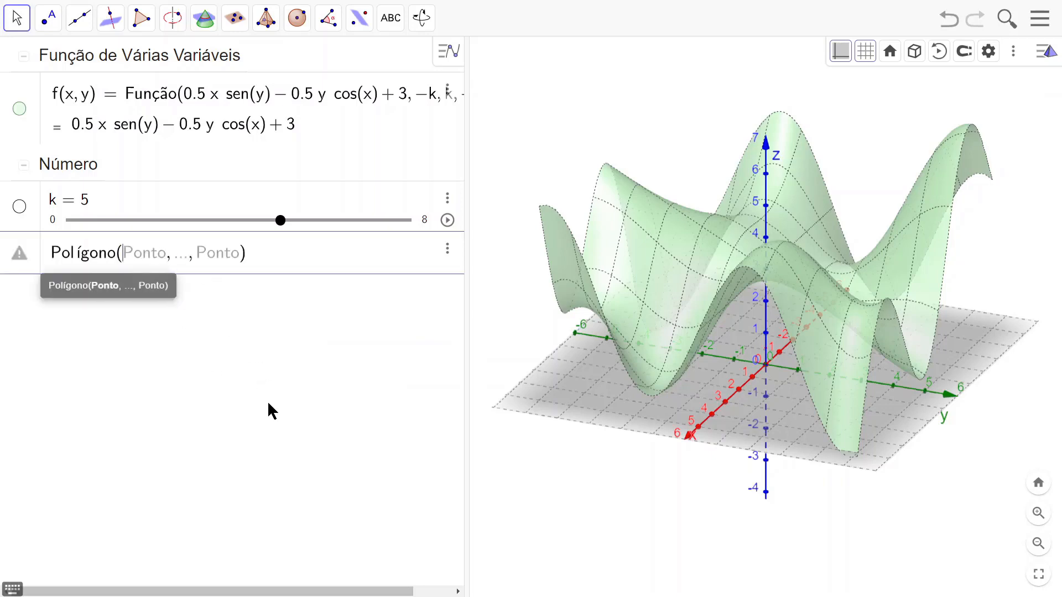
# - Enter (-k, -k) and (k, -k) as the first two vertices of the Polígono command
pyautogui.write('(')
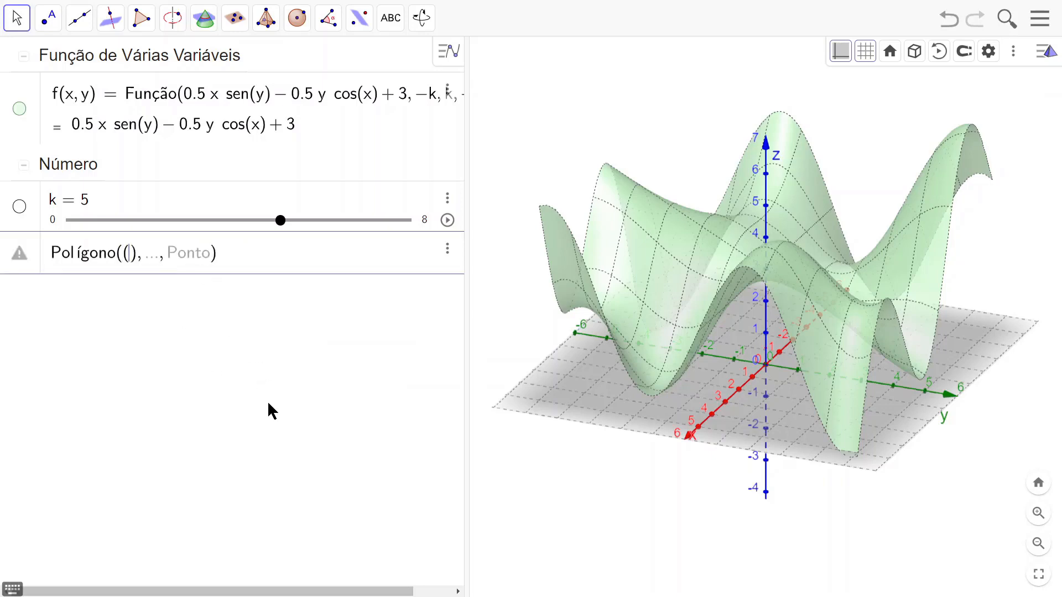
pyautogui.write('-')
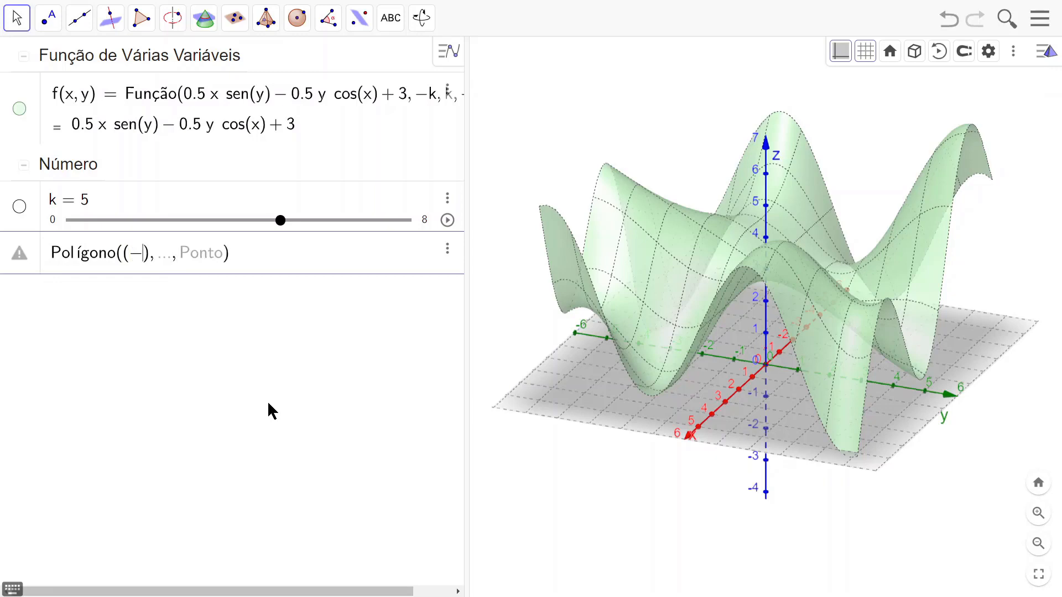
pyautogui.write('k')
pyautogui.write(',-')
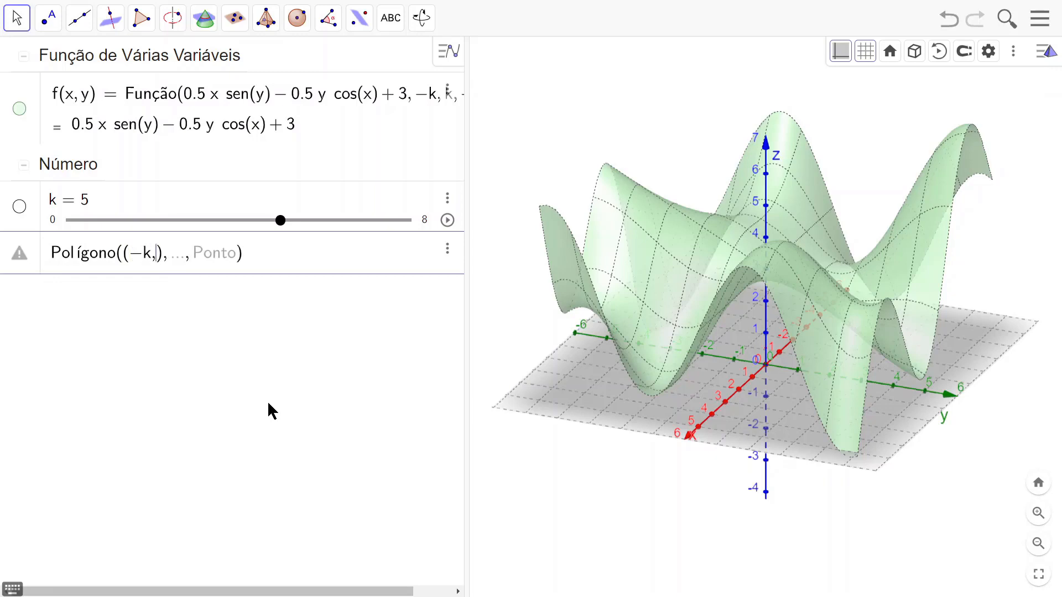
pyautogui.write('k)')
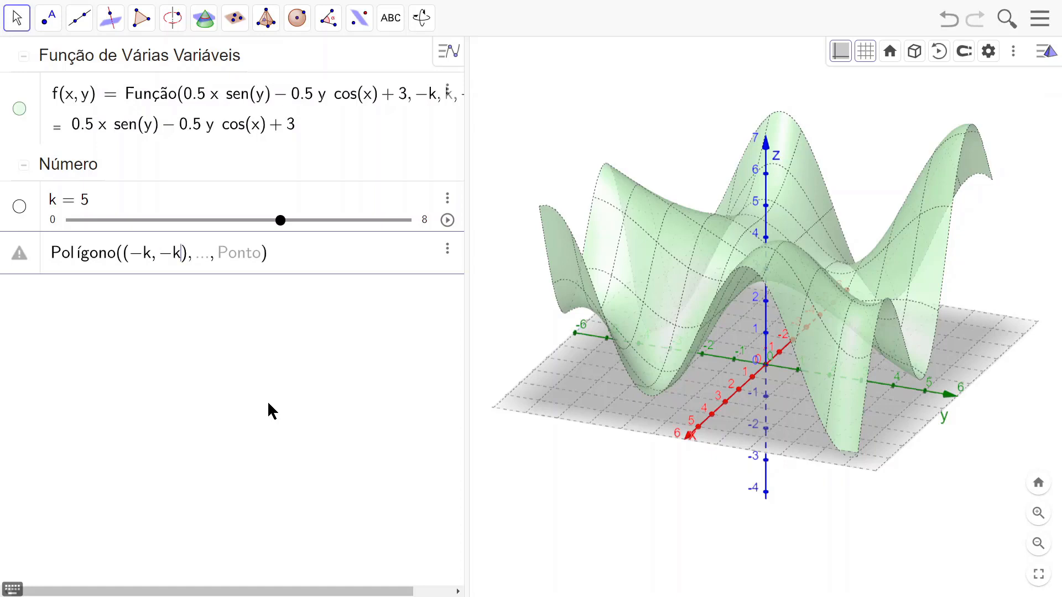
pyautogui.write(',(')
pyautogui.write('k,')
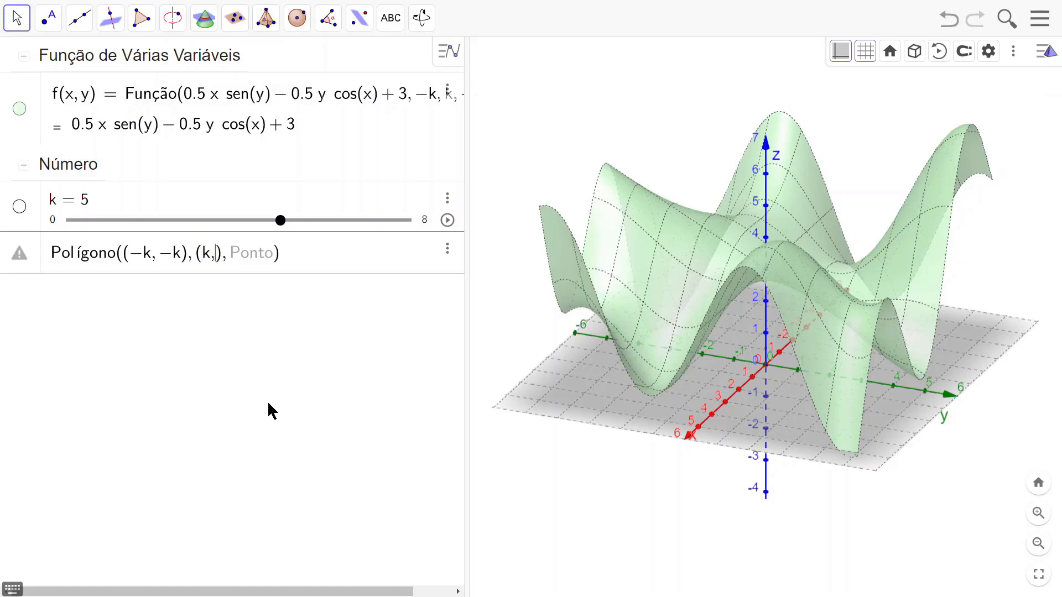
pyautogui.write('-k')
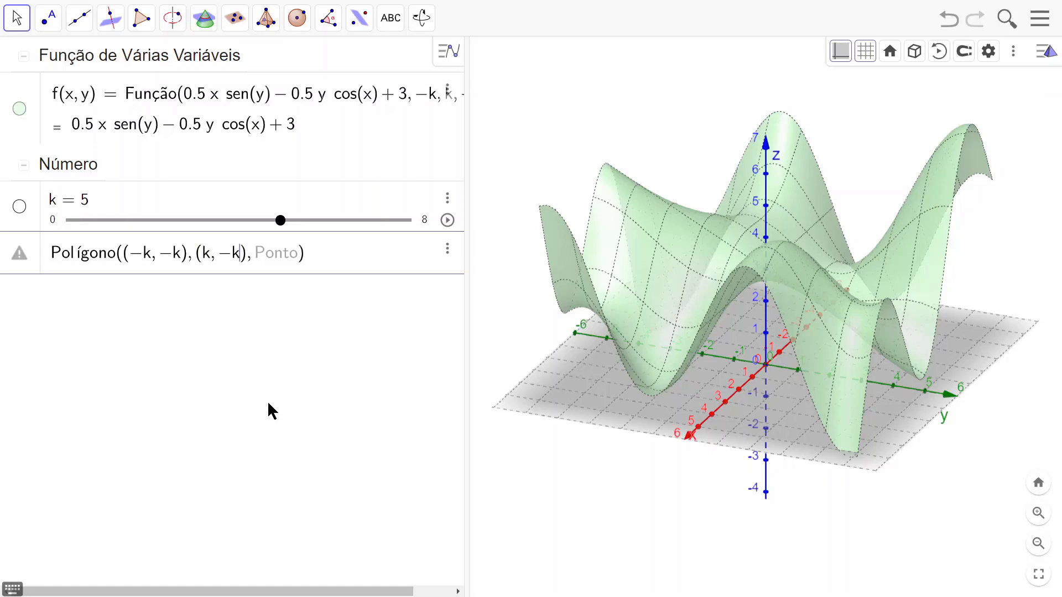
pyautogui.write('),')
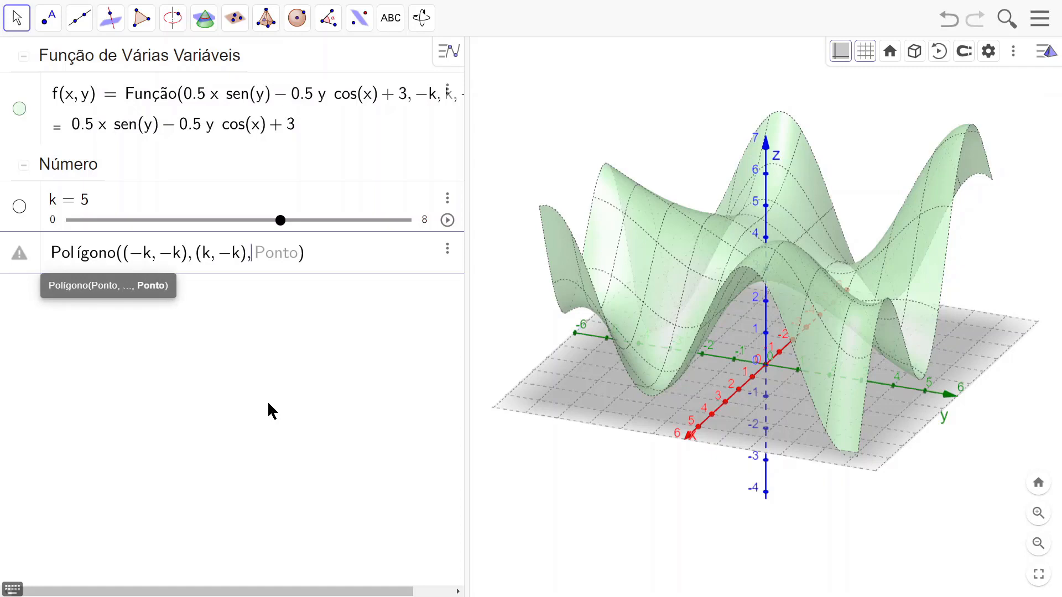
# - Add the vertices (k, k) and (-k, k) and create the square polygon under the surface
pyautogui.write('(')
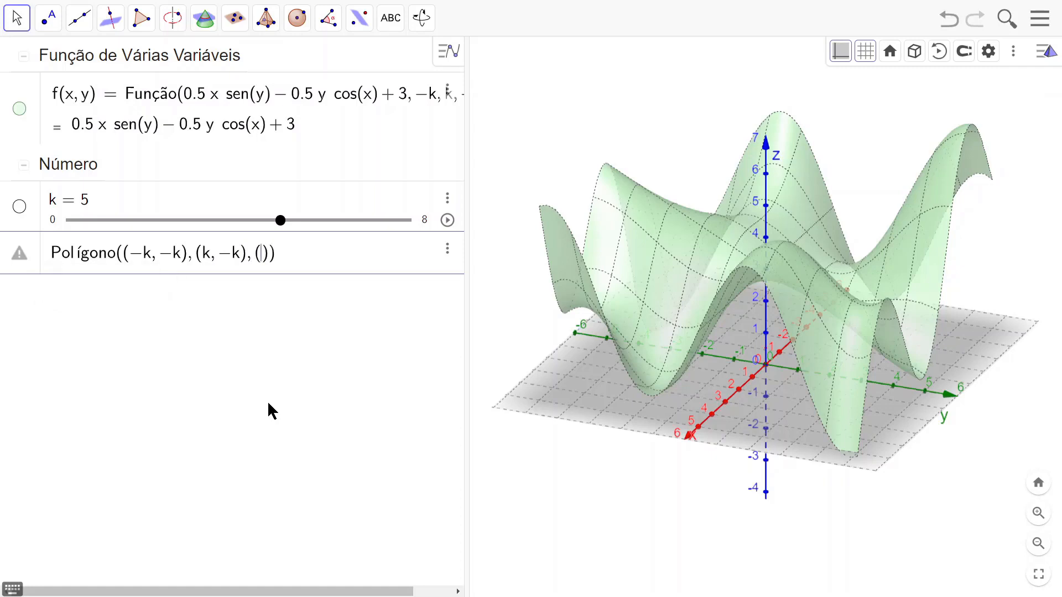
pyautogui.write('k')
pyautogui.press('Return')
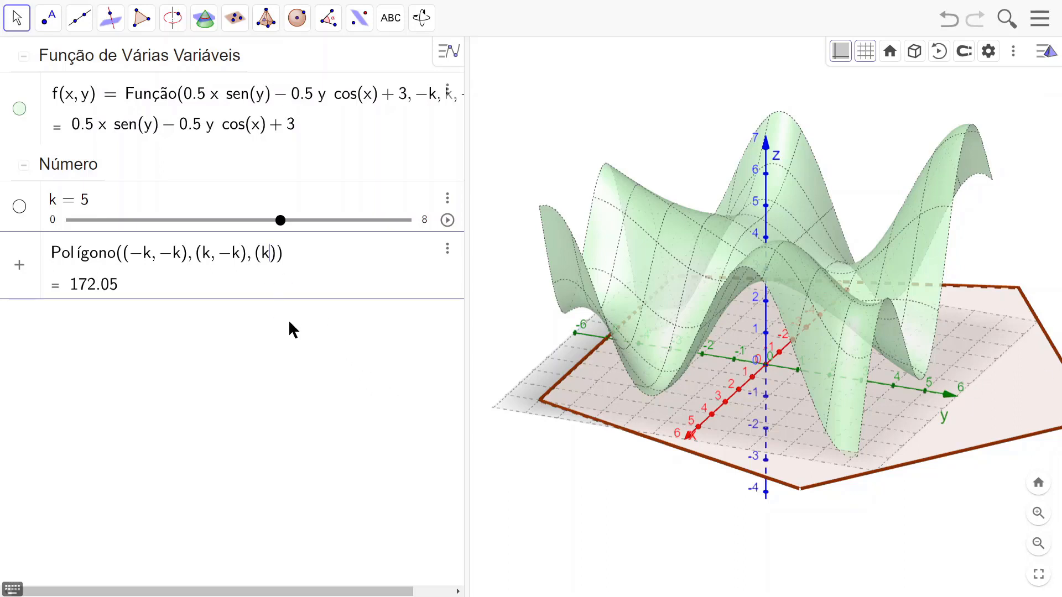
pyautogui.write(', k')
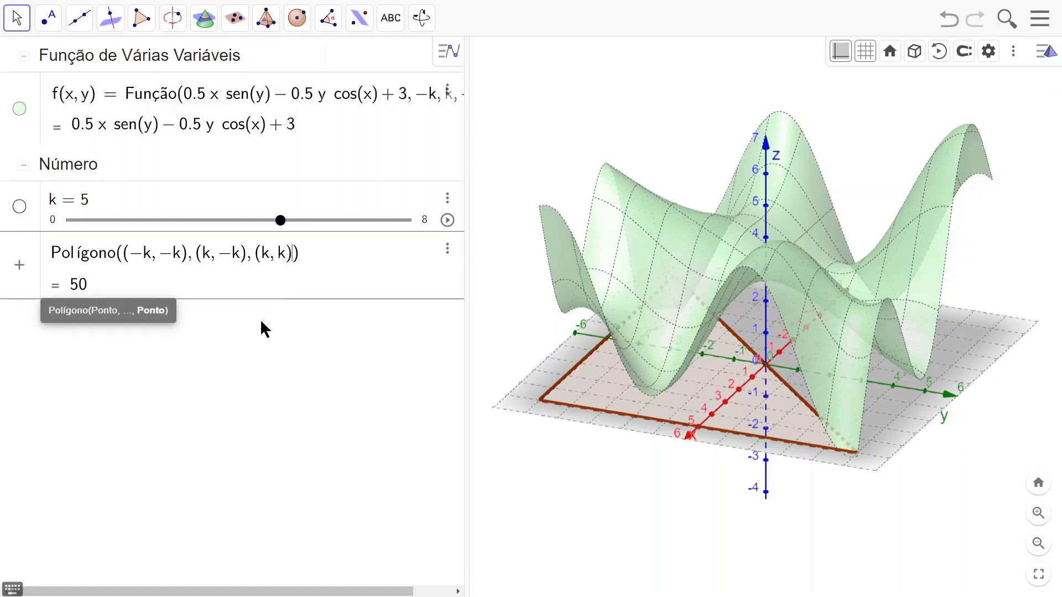
pyautogui.write(', (')
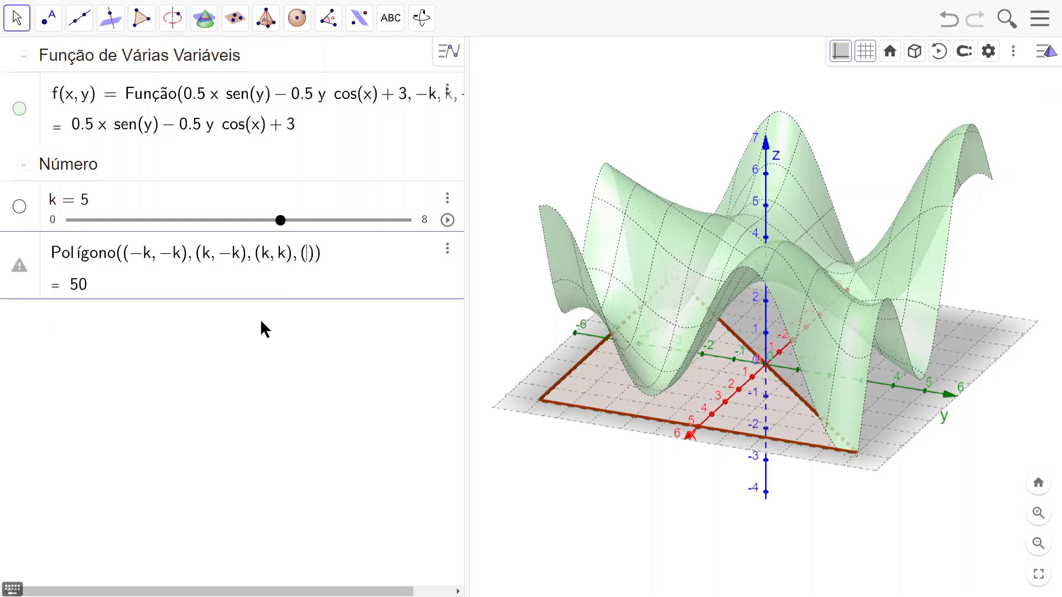
pyautogui.write('-k, k')
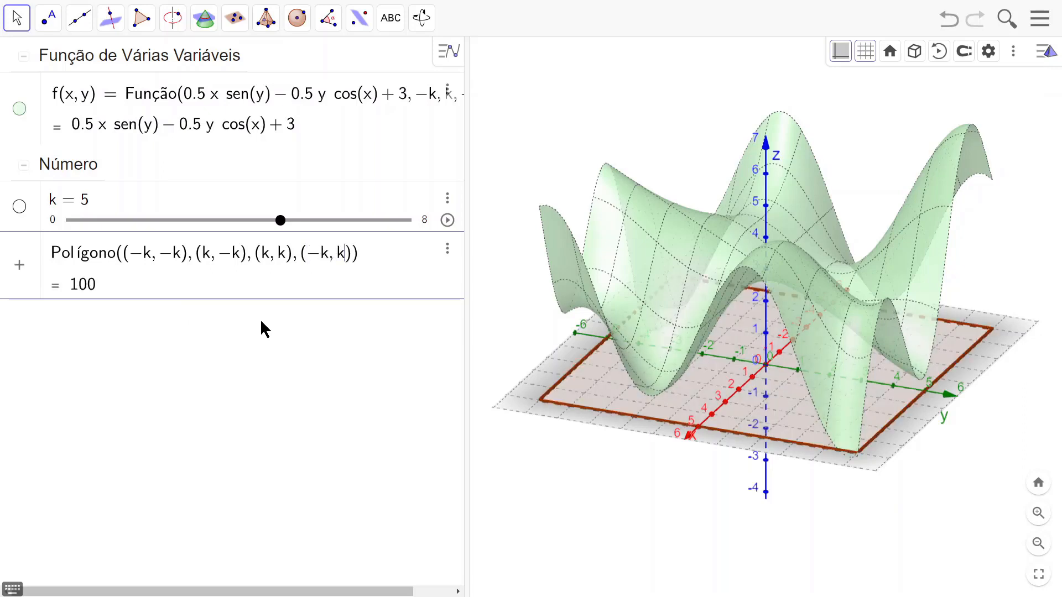
pyautogui.press('Return')
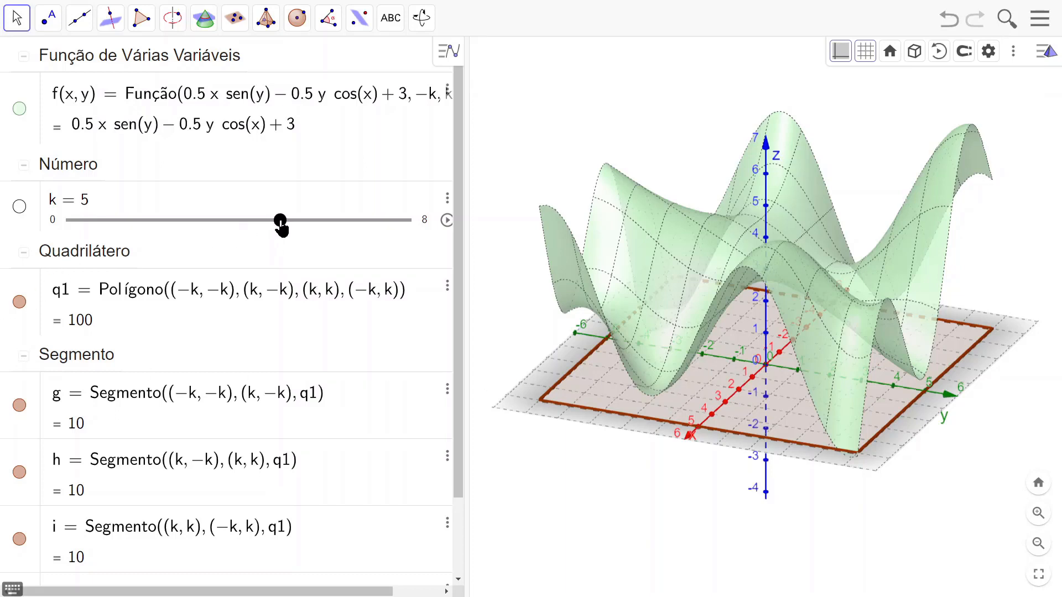
# - Collapse the Segmento and Quadrilátero groups in the algebra list and reduce slider k to 3.4
pyautogui.moveTo(282, 224); pyautogui.dragTo(205, 220)
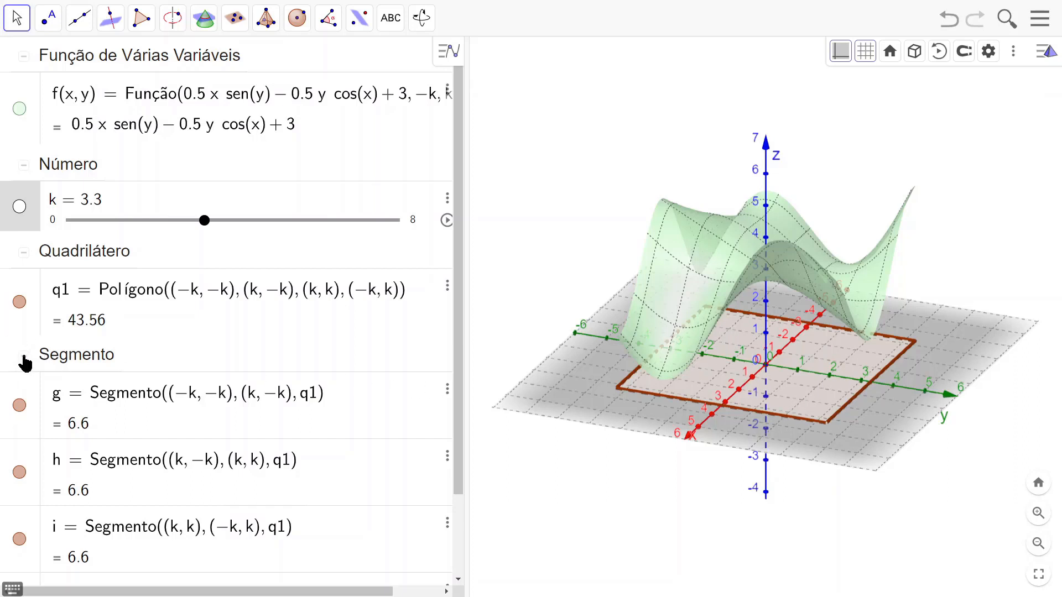
pyautogui.scroll(-2, 25, 363)
pyautogui.click(24, 258)
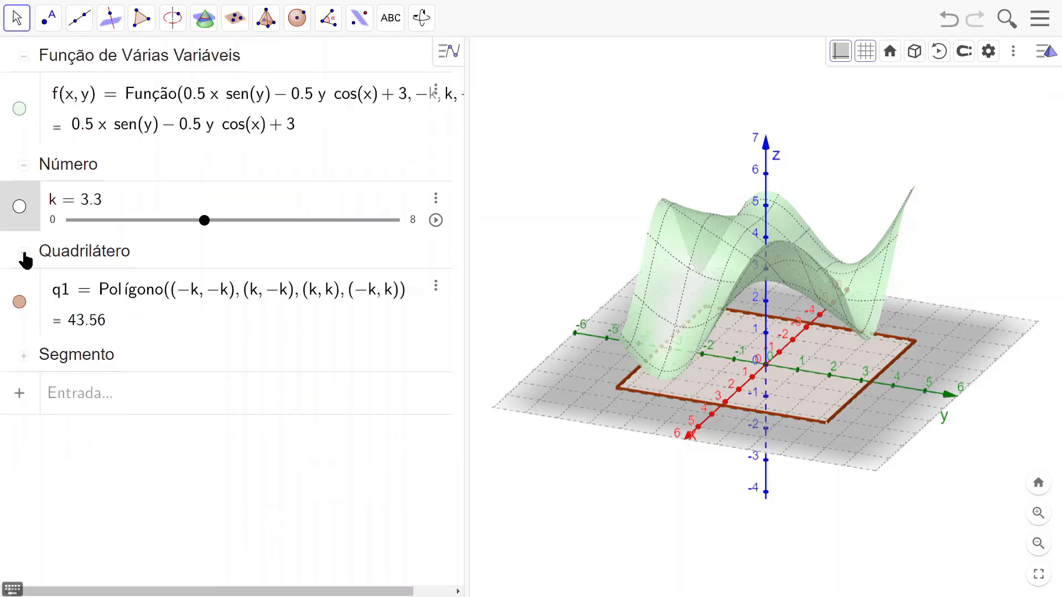
pyautogui.click(24, 256)
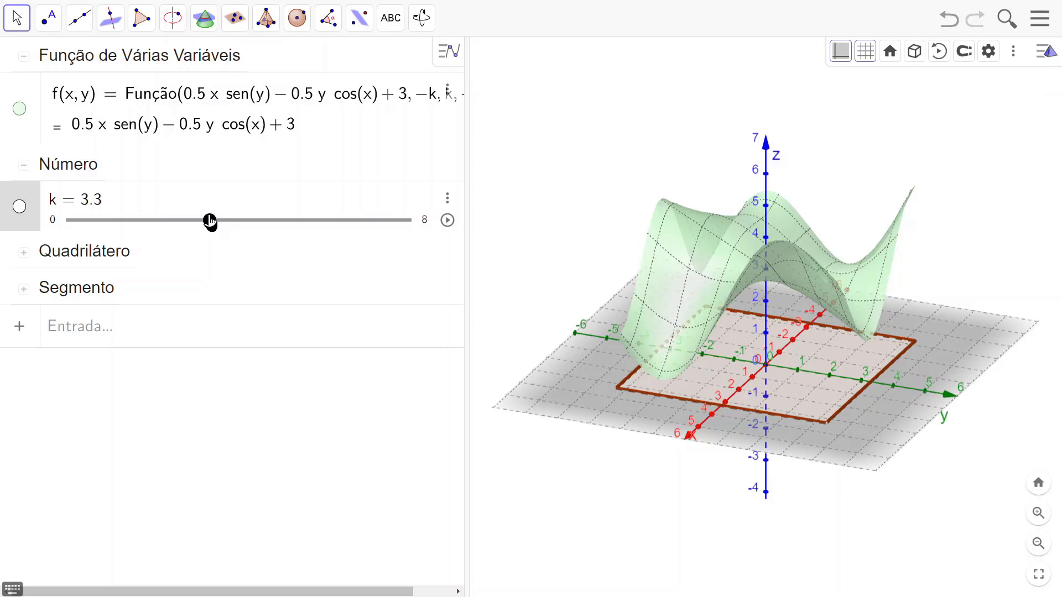
pyautogui.moveTo(210, 221); pyautogui.dragTo(214, 223)
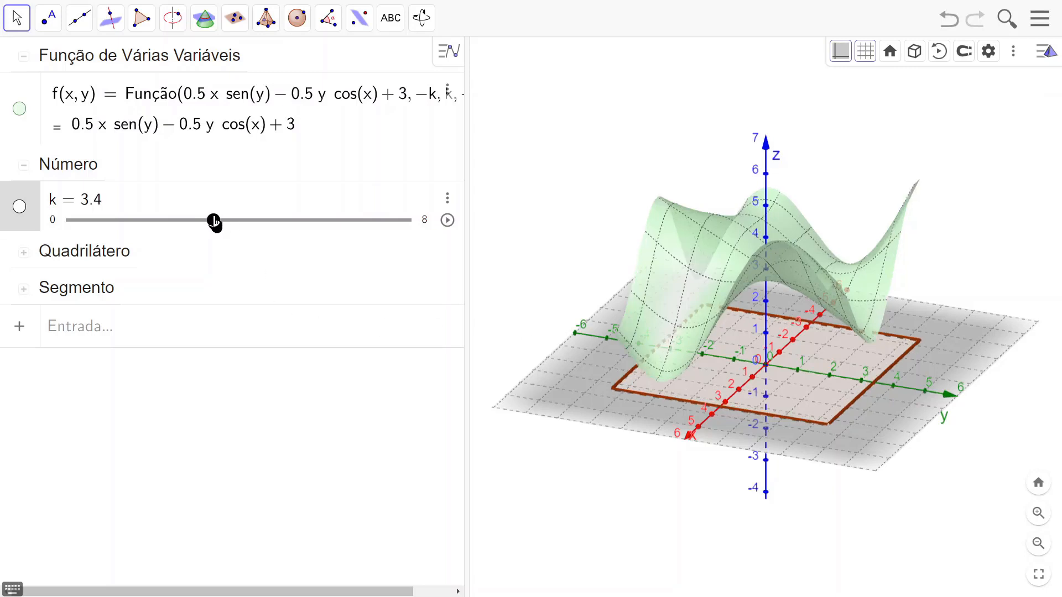
# - Create two new number sliders named a and b
pyautogui.click(64, 334)
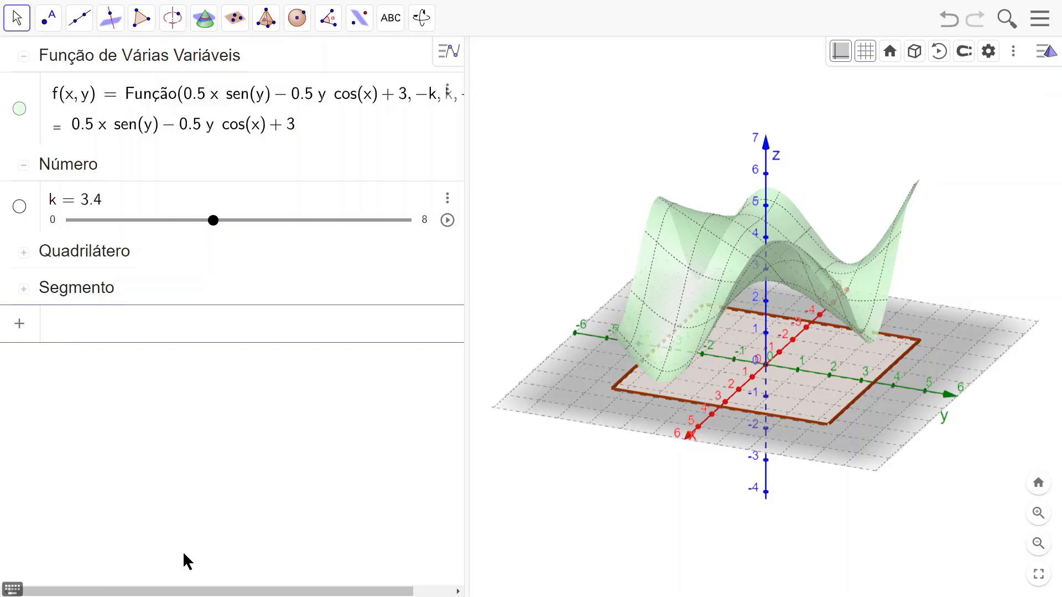
pyautogui.write('a')
pyautogui.press('Return')
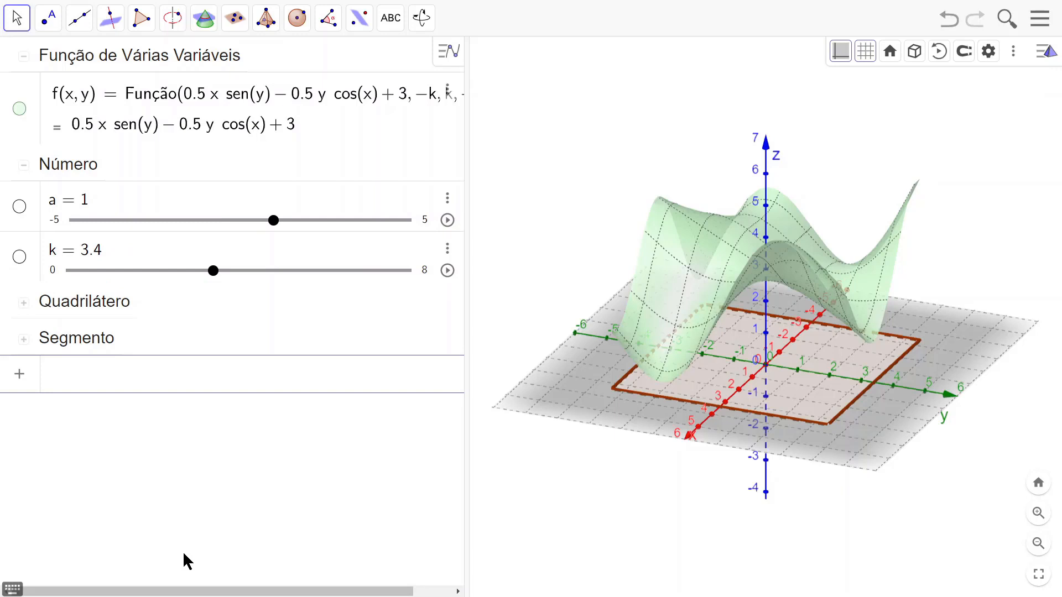
pyautogui.write('b')
pyautogui.press('Return')
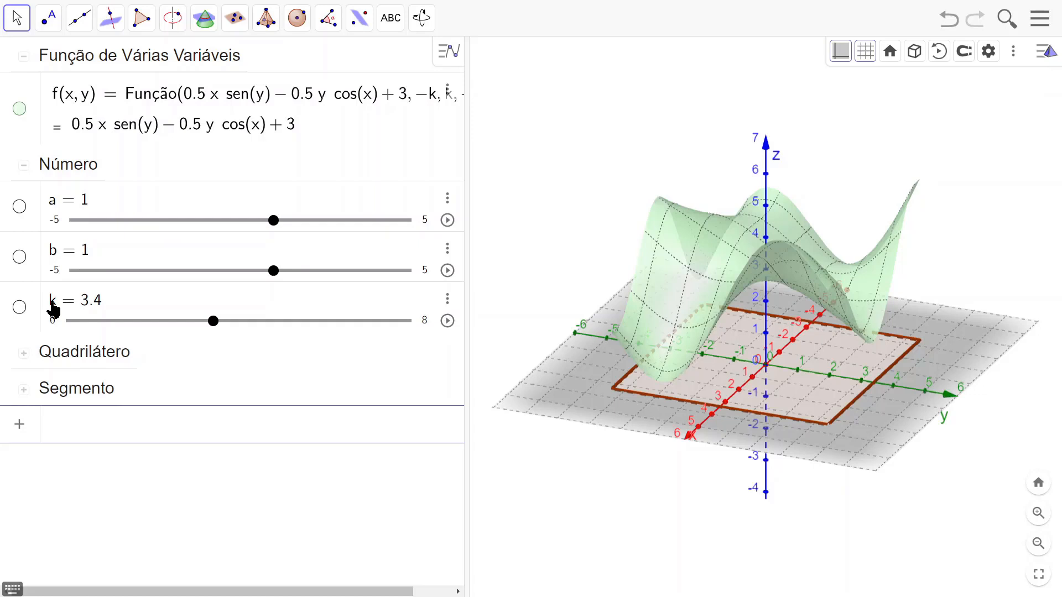
# - Set slider a's minimum to -k, maximum to k and increment to 0.1 in its settings
pyautogui.click(448, 202)
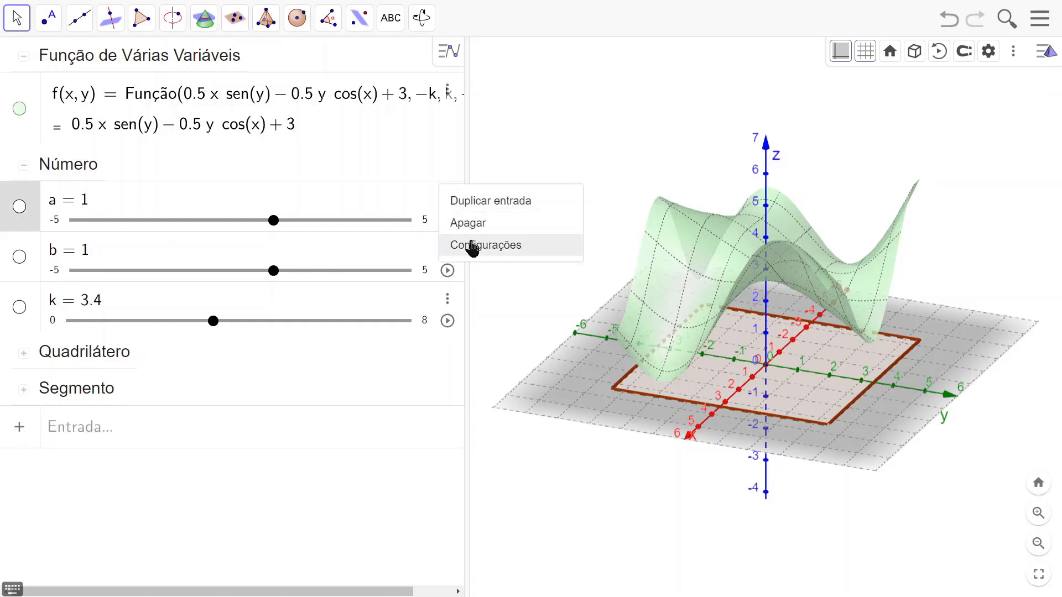
pyautogui.click(474, 247)
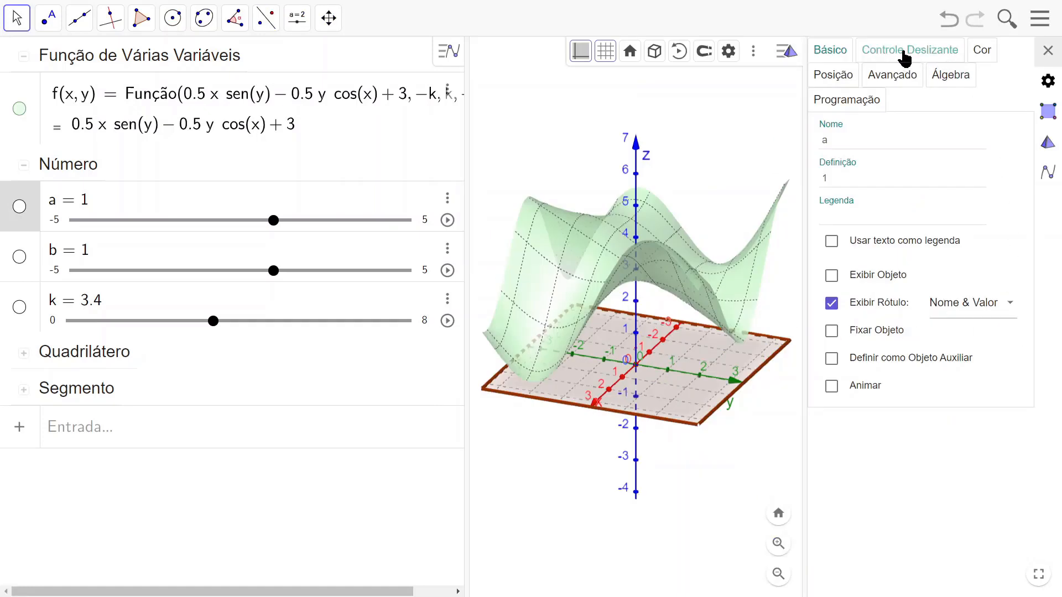
pyautogui.click(894, 53)
pyautogui.click(836, 138)
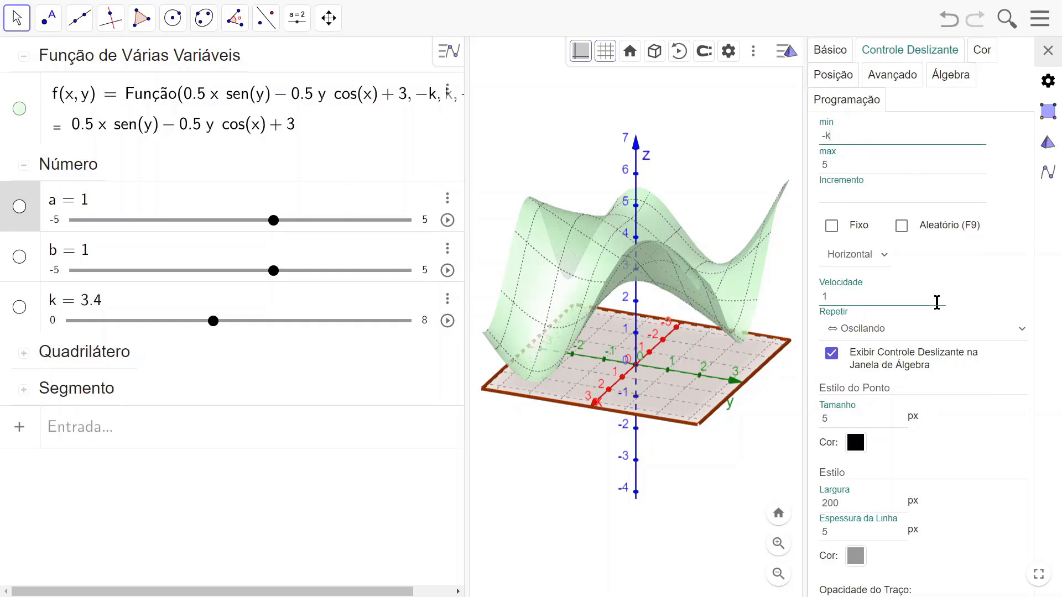
pyautogui.click(859, 166)
pyautogui.doubleClick(823, 163)
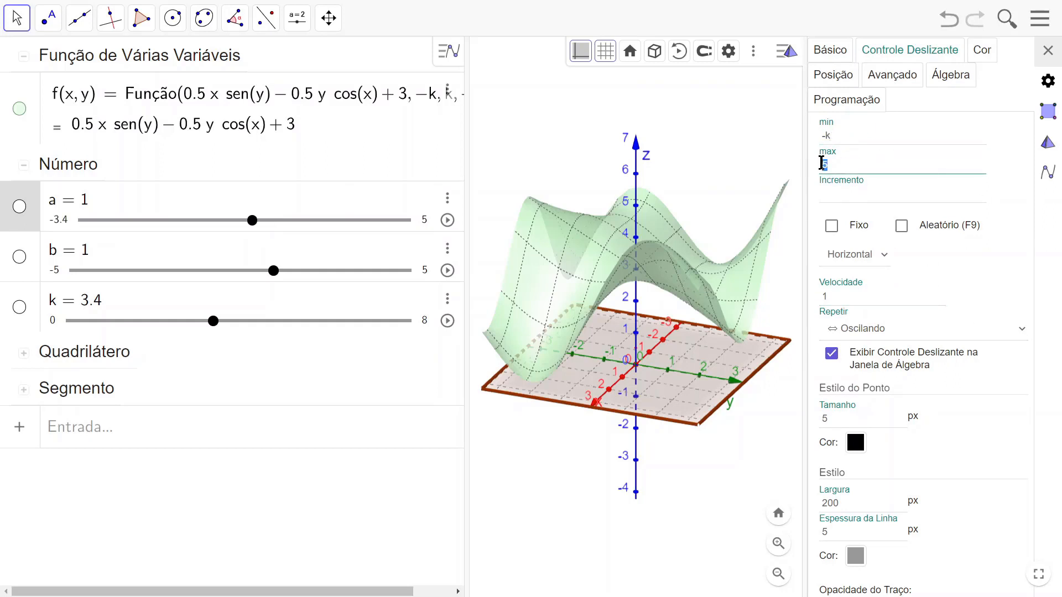
pyautogui.write('k')
pyautogui.click(872, 193)
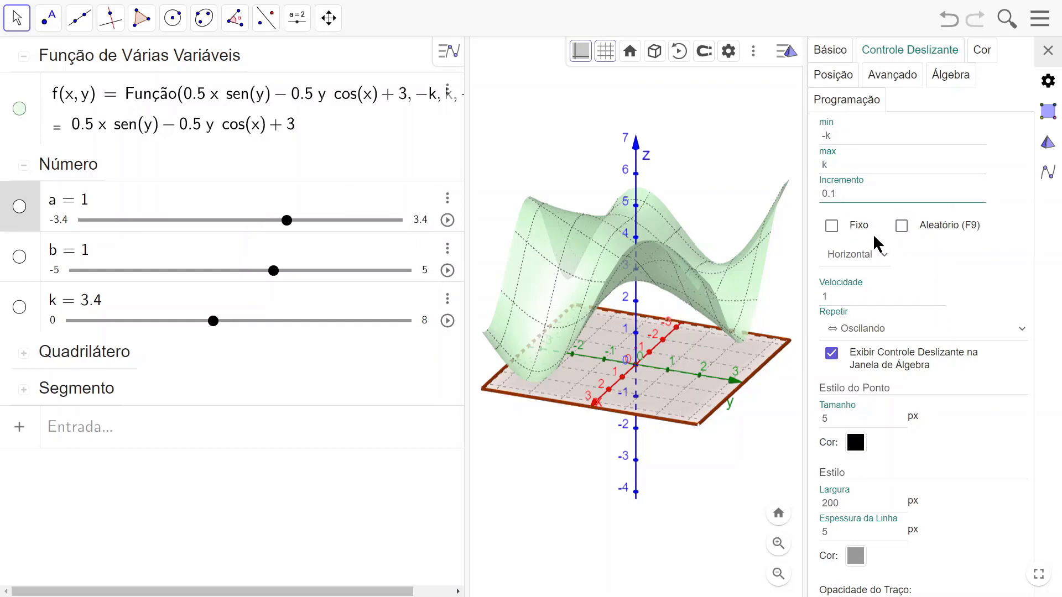
pyautogui.click(1013, 221)
# - Give slider b a minimum of -k, a maximum of k and an increment of 0.1
pyautogui.click(22, 247)
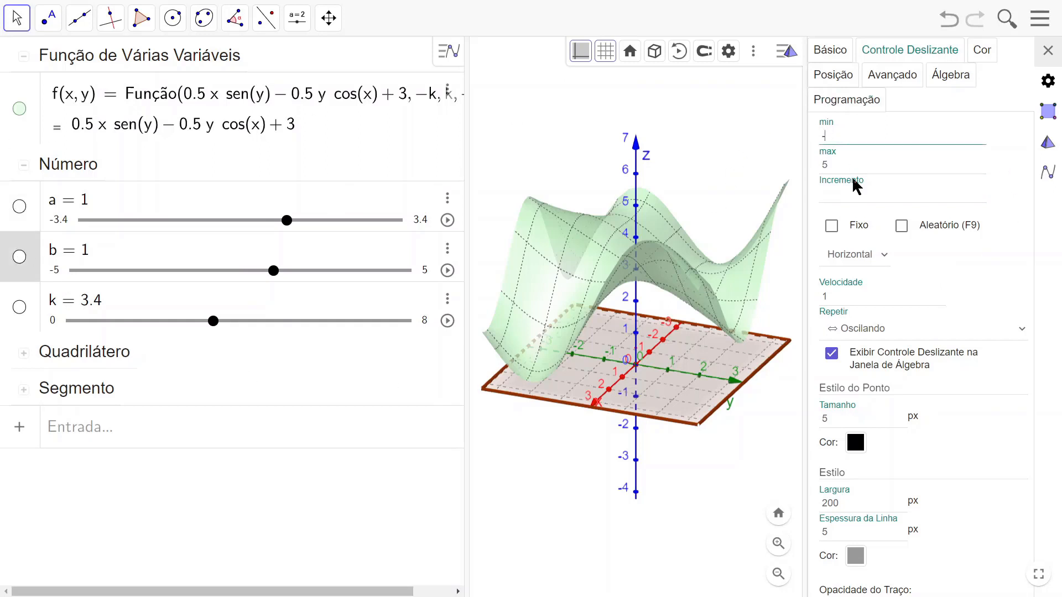
pyautogui.write('-k')
pyautogui.click(824, 164)
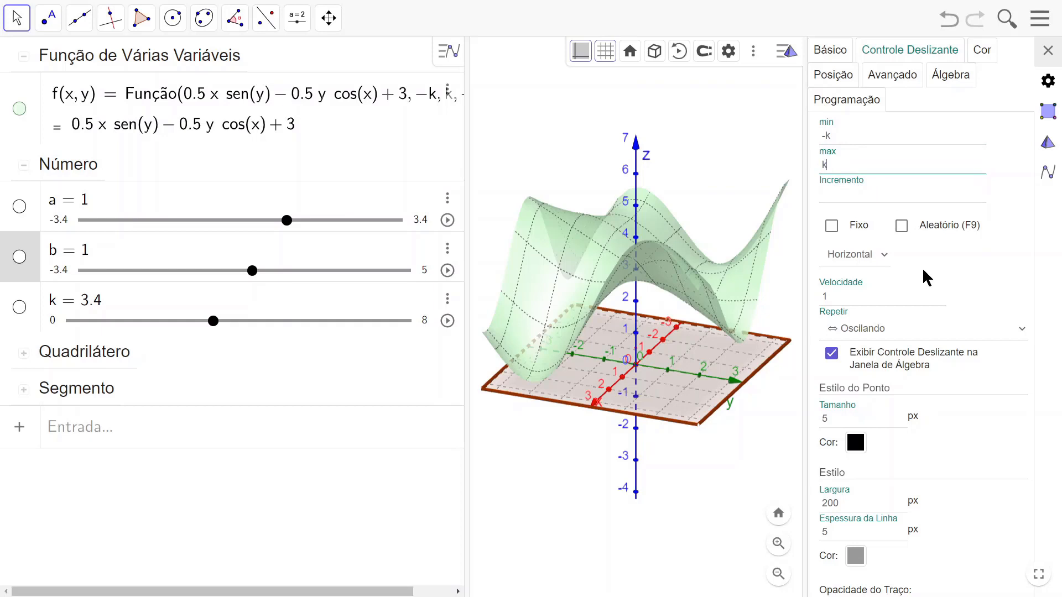
pyautogui.write('k')
pyautogui.click(872, 191)
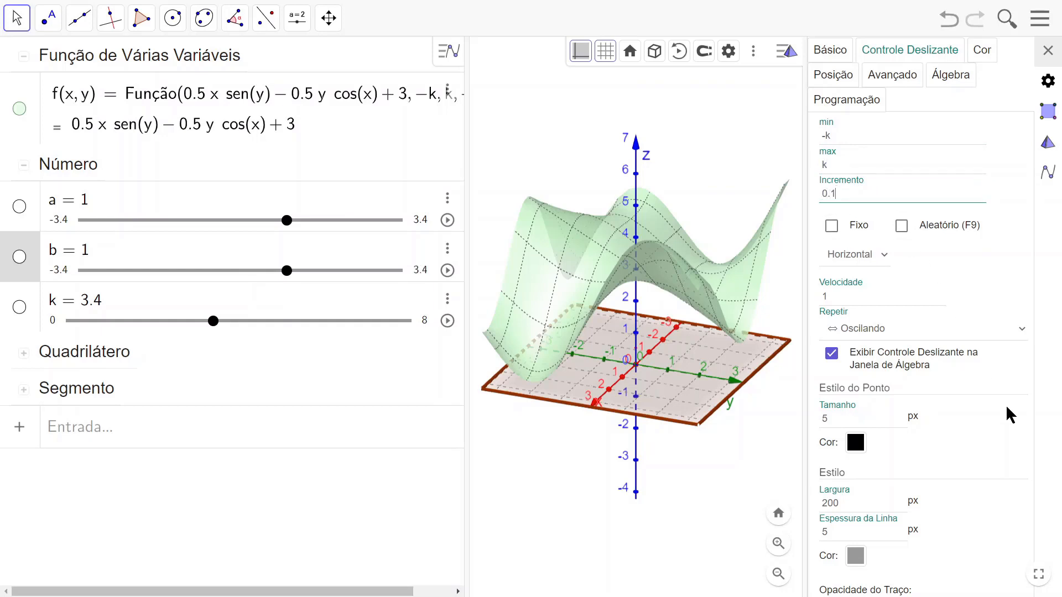
pyautogui.click(999, 250)
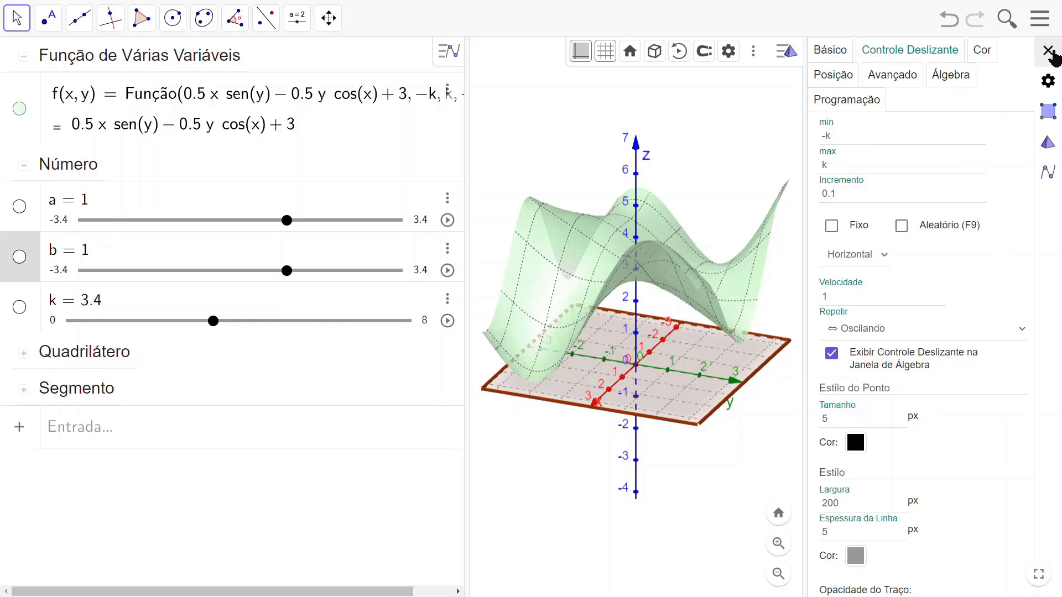
# - Close the slider settings and the 3D view's style options, and set slider k to 4
pyautogui.click(1048, 51)
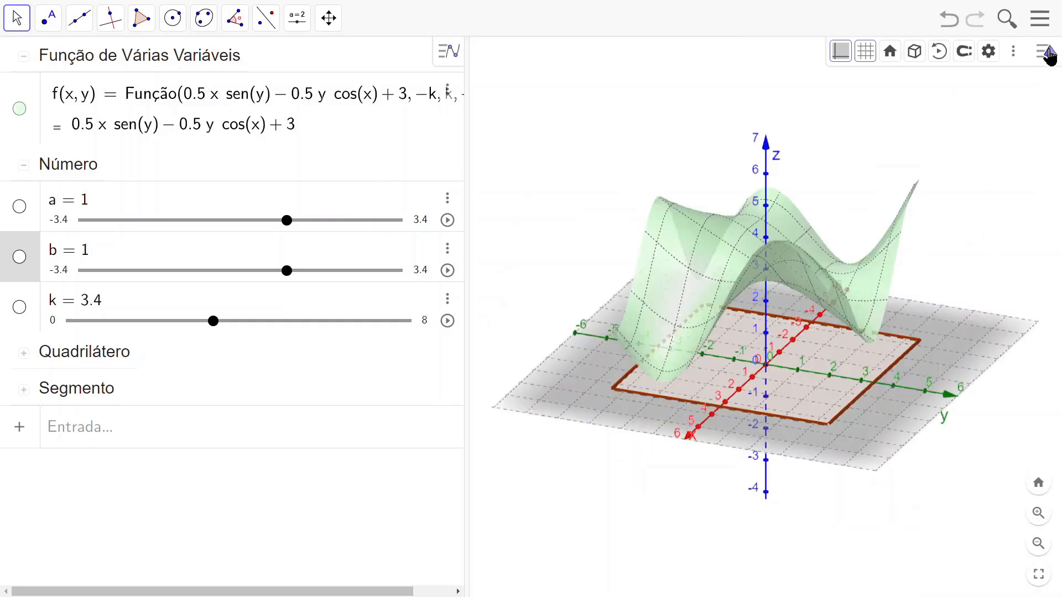
pyautogui.click(1048, 53)
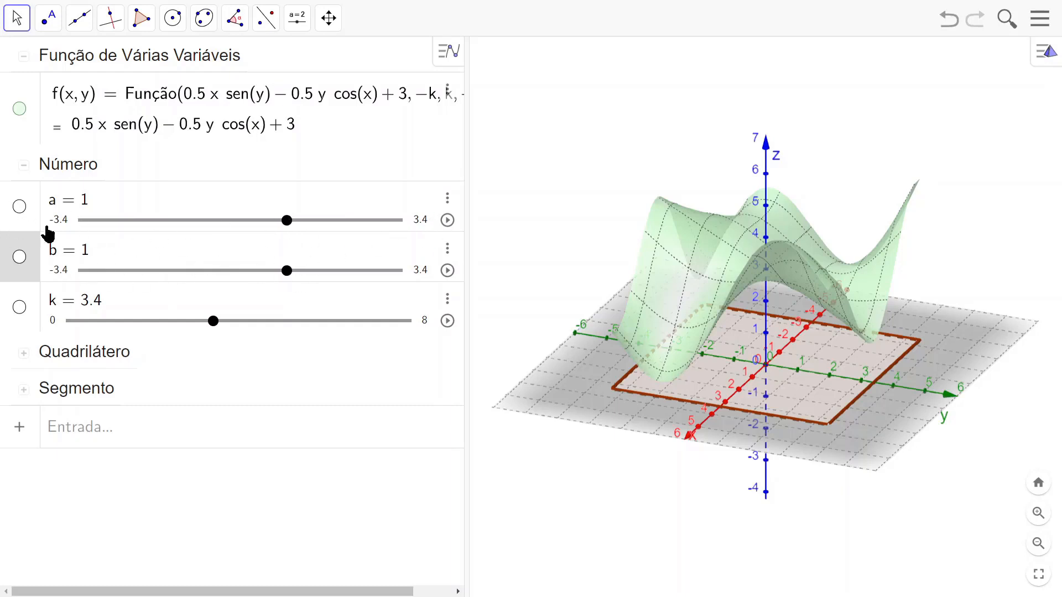
pyautogui.moveTo(216, 322); pyautogui.dragTo(239, 326)
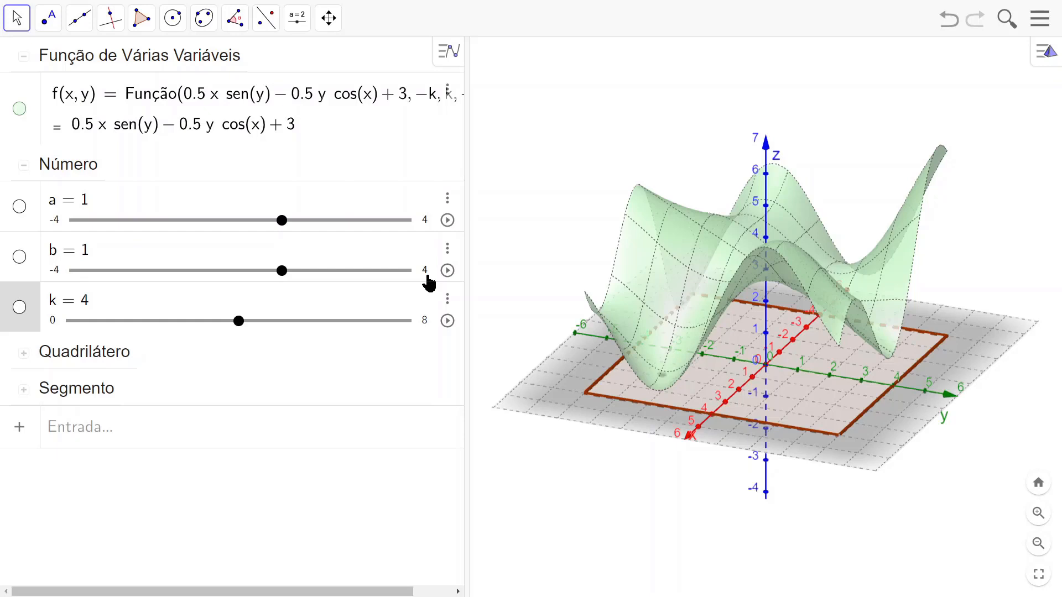
# - Define the point X = (a, b) in the algebra list
pyautogui.click(75, 437)
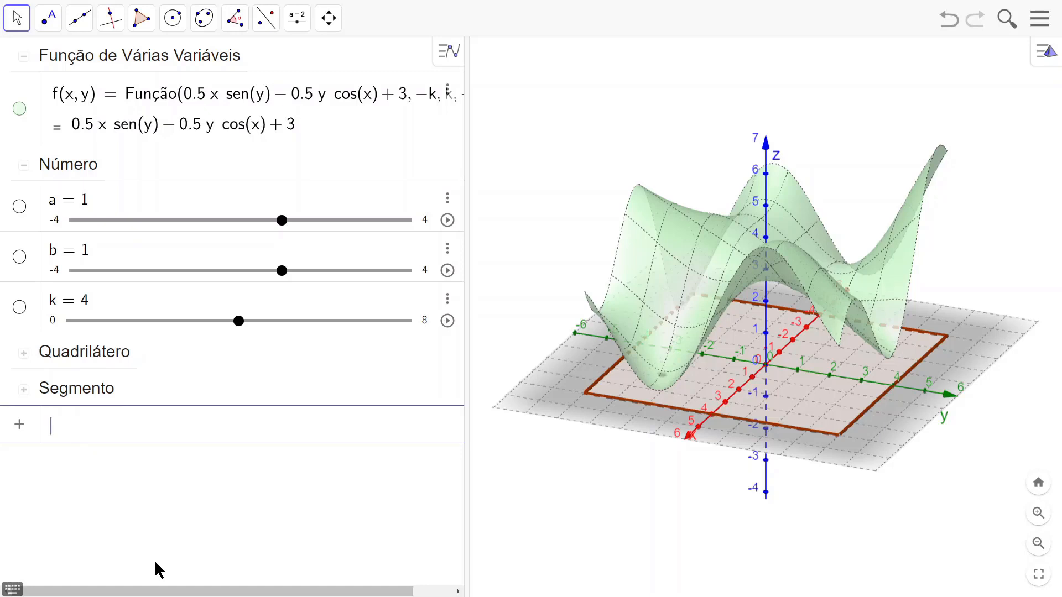
pyautogui.write('X = (')
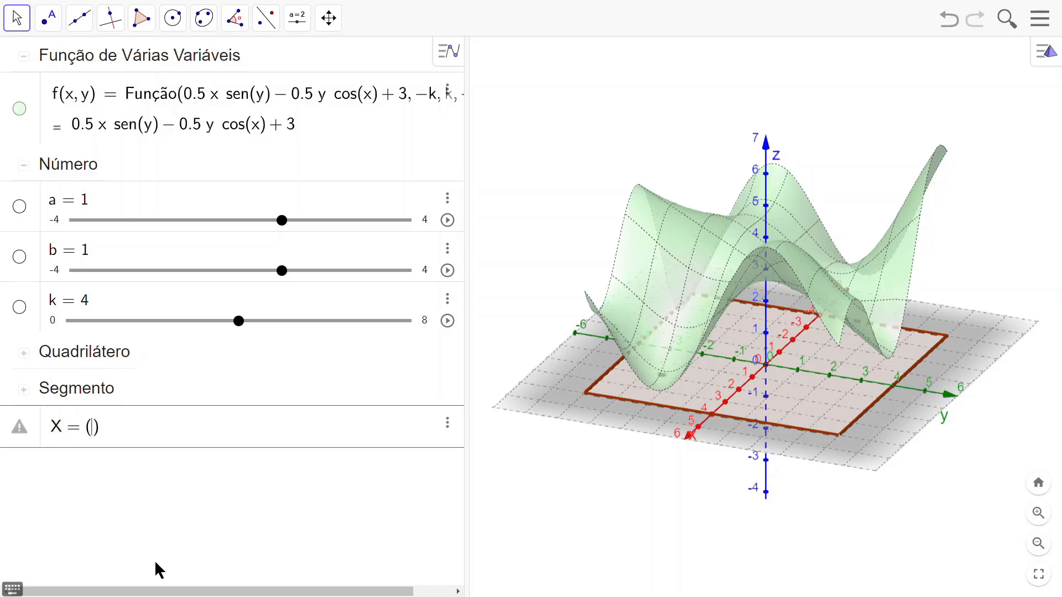
pyautogui.write('a')
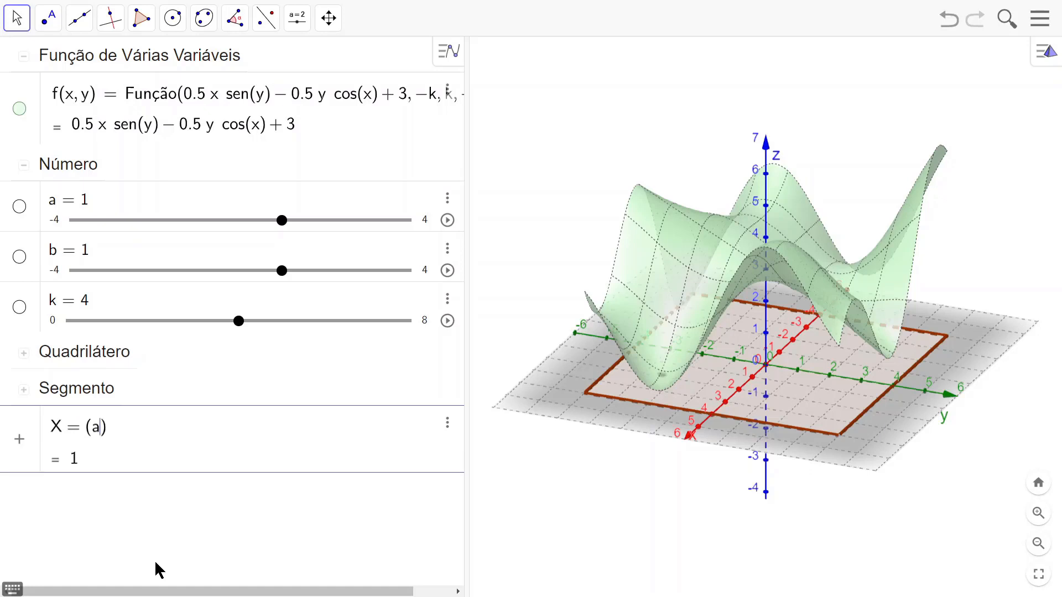
pyautogui.write(', b')
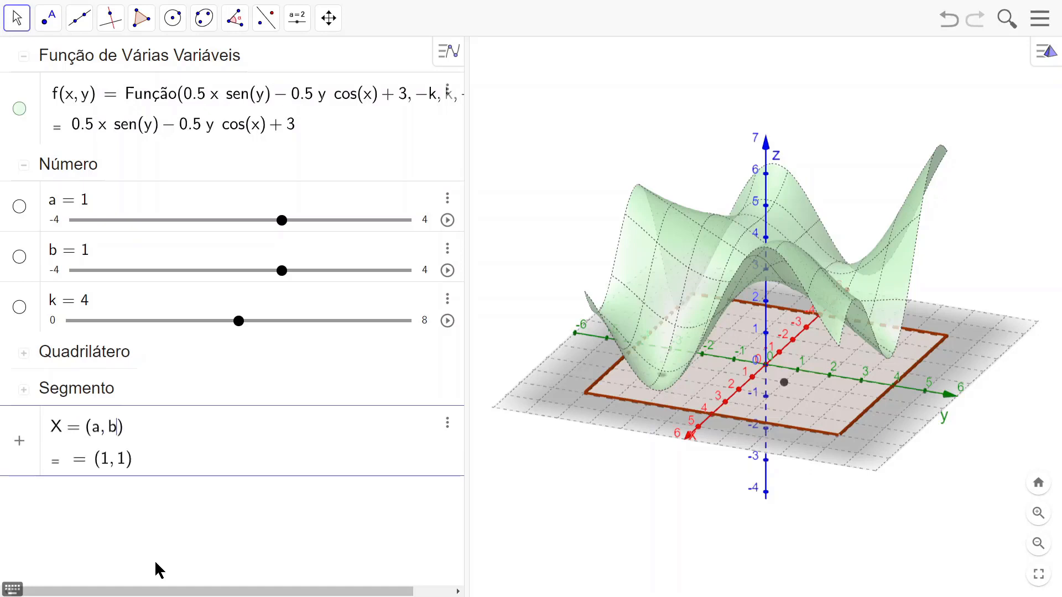
pyautogui.press('Return')
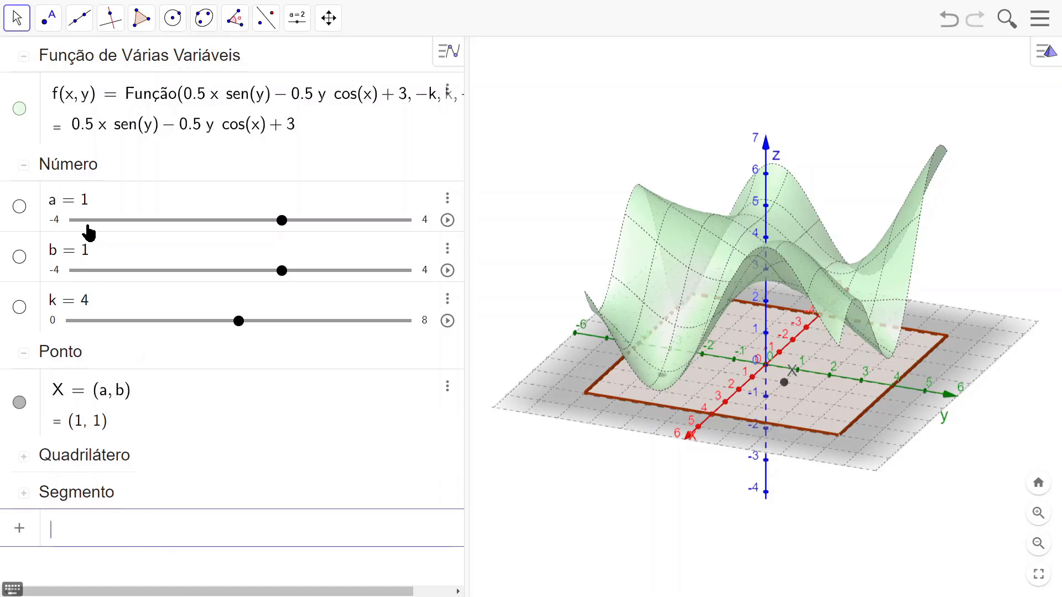
# - Hide the surface f and move point X within the domain square to about (-1.86, 2.54)
pyautogui.click(20, 109)
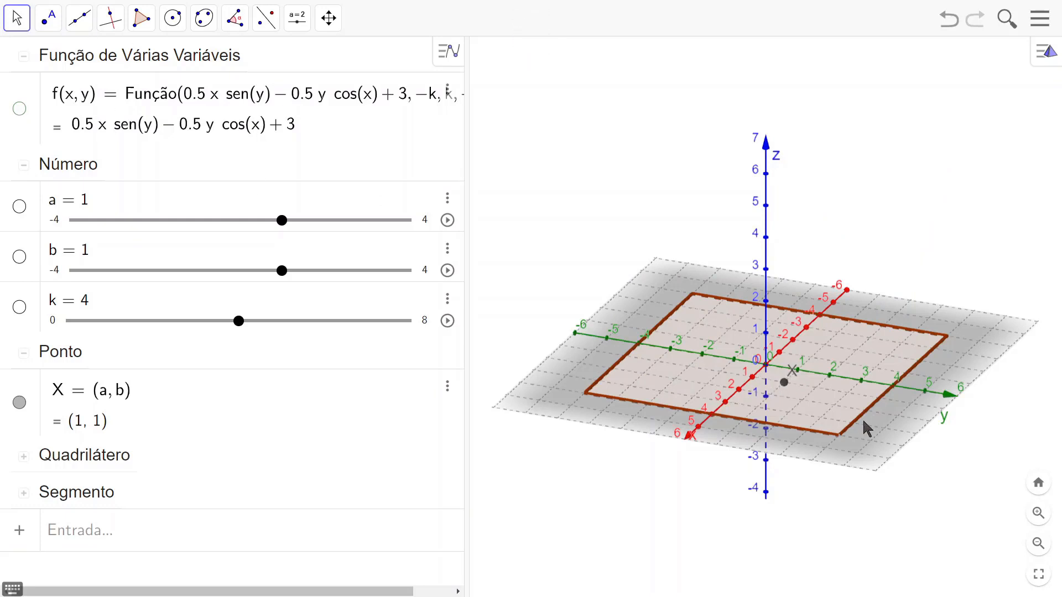
pyautogui.moveTo(787, 385); pyautogui.dragTo(843, 358)
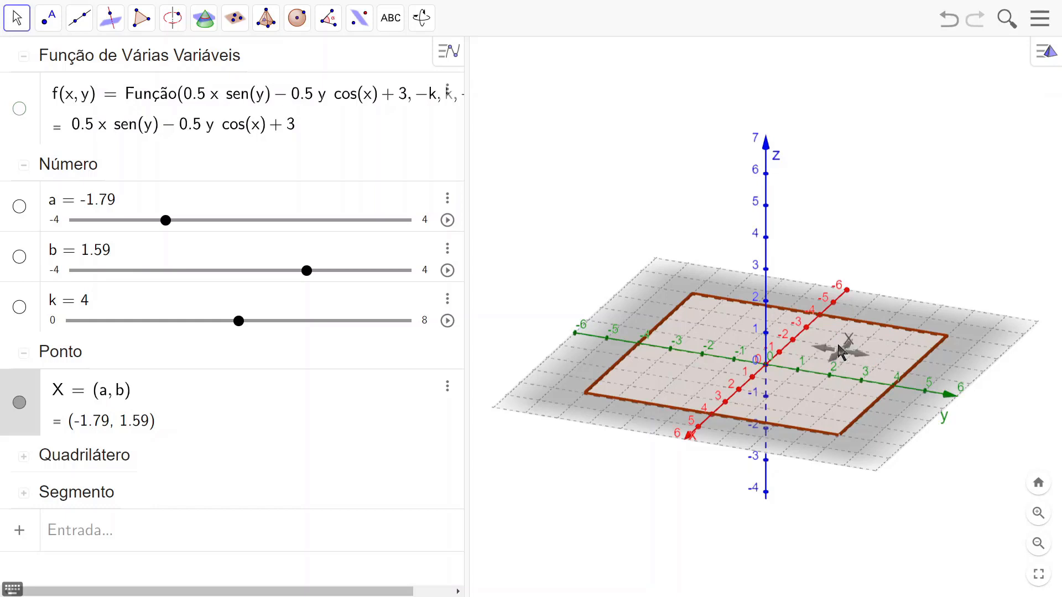
pyautogui.moveTo(846, 357); pyautogui.dragTo(874, 362)
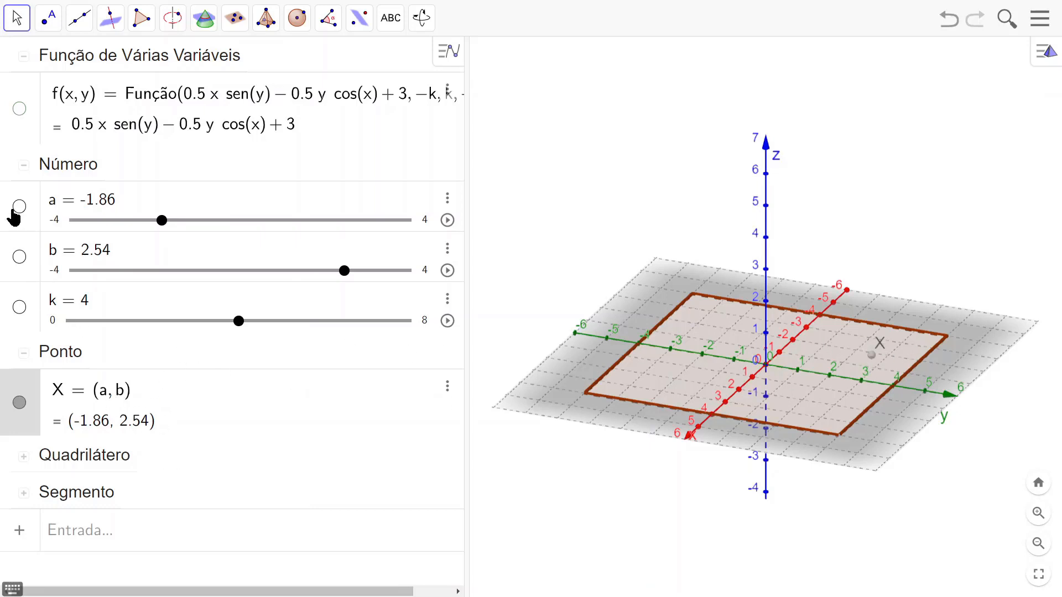
# - Collapse the Número and Função de Várias Variáveis groups and move point X to about (-2.15, 2.04)
pyautogui.click(24, 167)
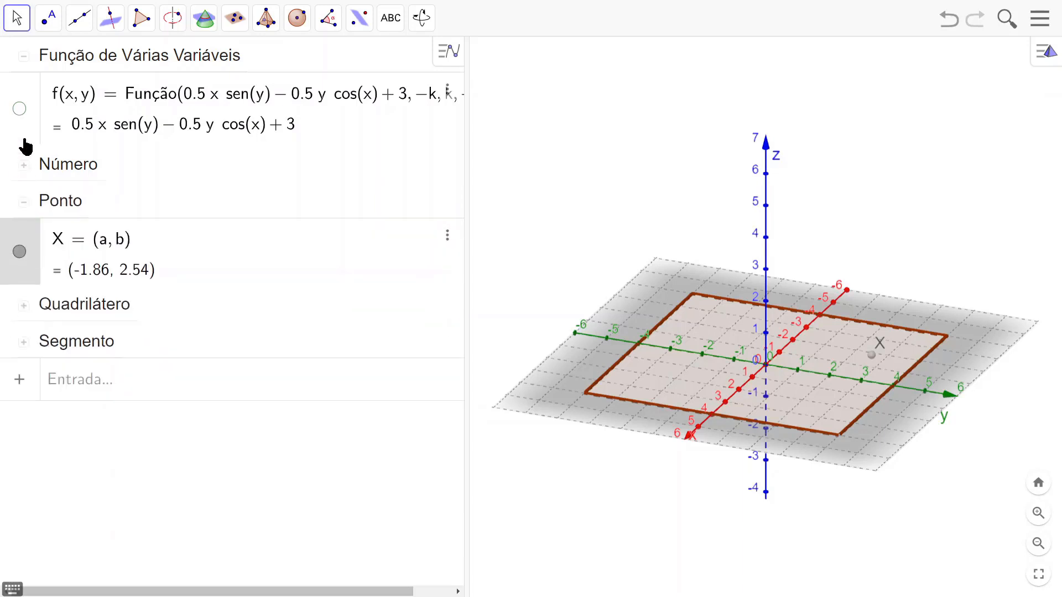
pyautogui.click(25, 56)
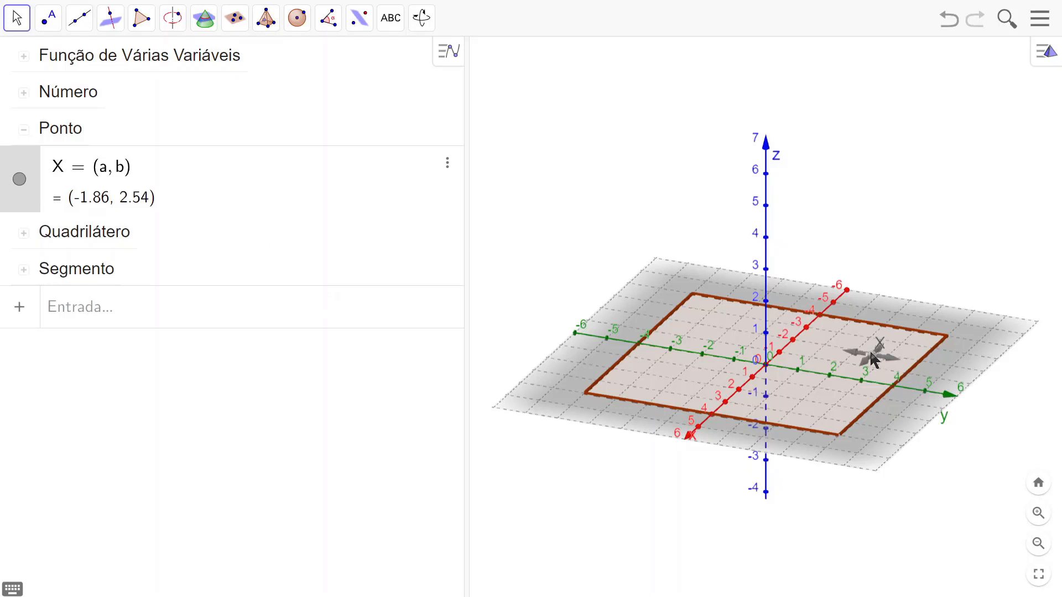
pyautogui.moveTo(872, 356)
pyautogui.mouseDown()
pyautogui.moveTo(834, 350)
pyautogui.moveTo(799, 395)
pyautogui.moveTo(785, 371)
pyautogui.moveTo(865, 355)
pyautogui.mouseUp()
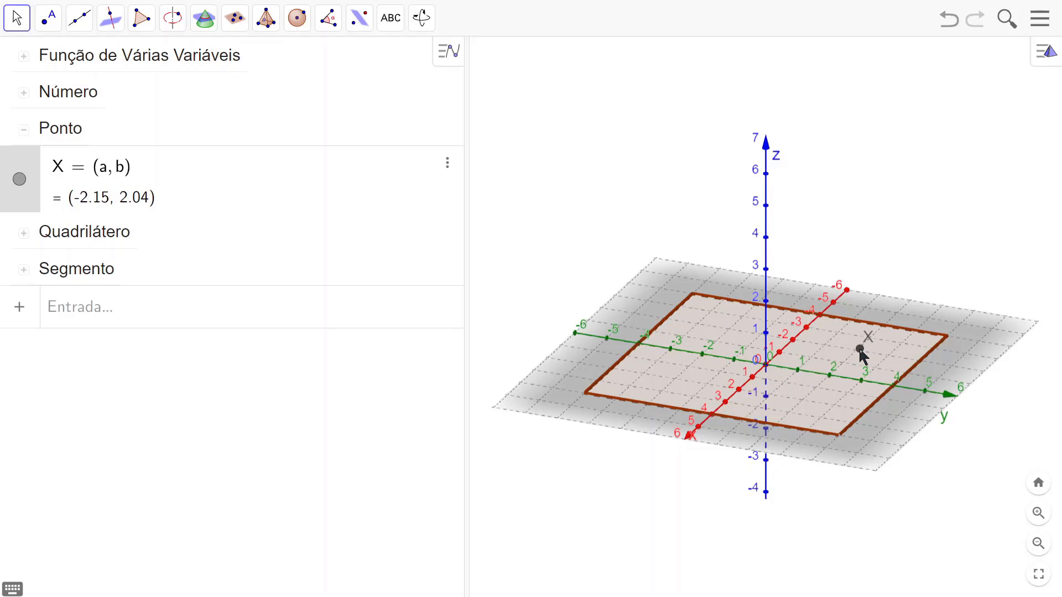
# - Expand the Número group and set the sliders to a = -1.3, b = -0.1 and k = 5
pyautogui.click(23, 94)
pyautogui.moveTo(180, 147)
pyautogui.mouseDown()
pyautogui.moveTo(98, 148)
pyautogui.moveTo(188, 148)
pyautogui.mouseUp()
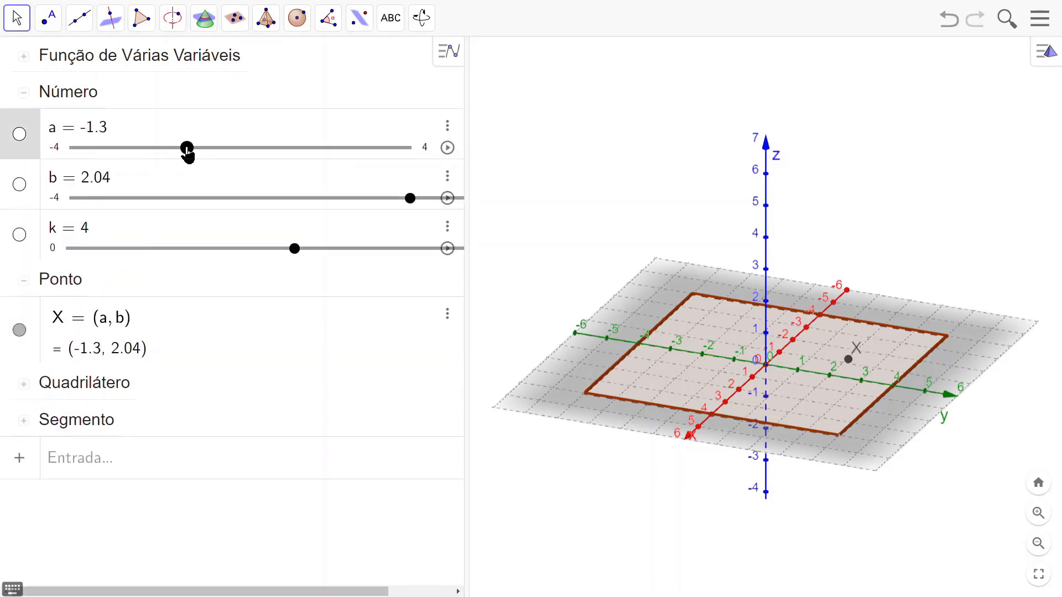
pyautogui.moveTo(410, 200); pyautogui.dragTo(236, 211)
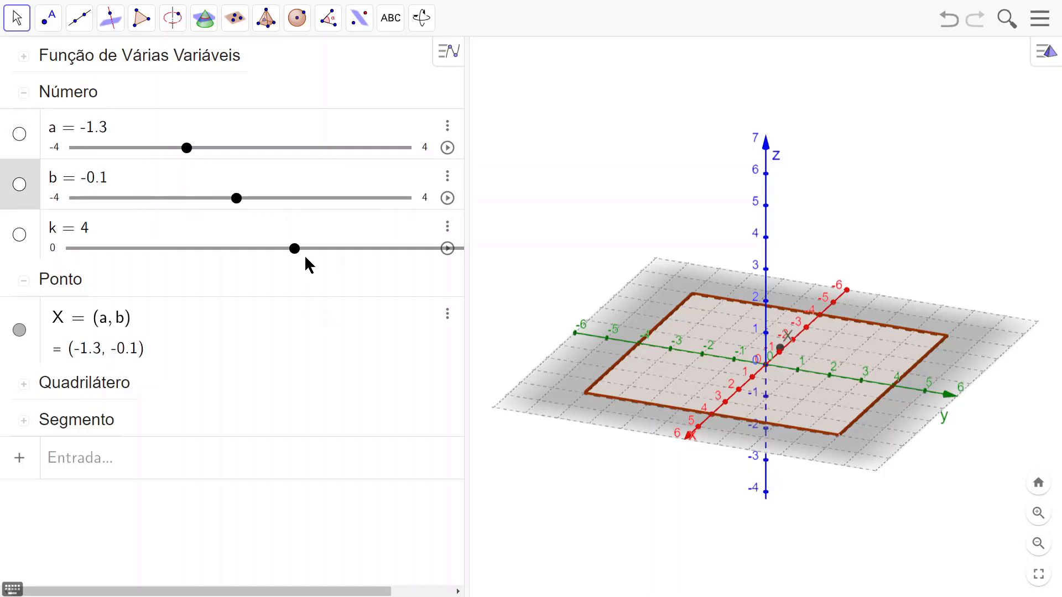
pyautogui.click(294, 249)
pyautogui.moveTo(294, 253)
pyautogui.mouseDown()
pyautogui.moveTo(316, 254)
pyautogui.moveTo(281, 254)
pyautogui.mouseUp()
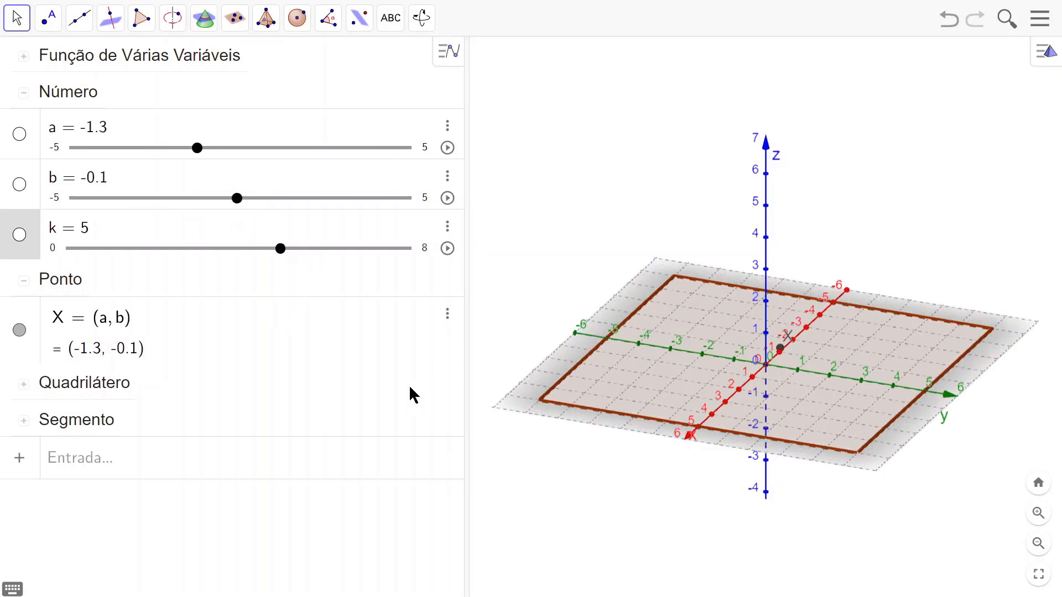
# - Collapse the Número group, show the surface f from its expanded group, and move point X to (2, 1)
pyautogui.click(23, 94)
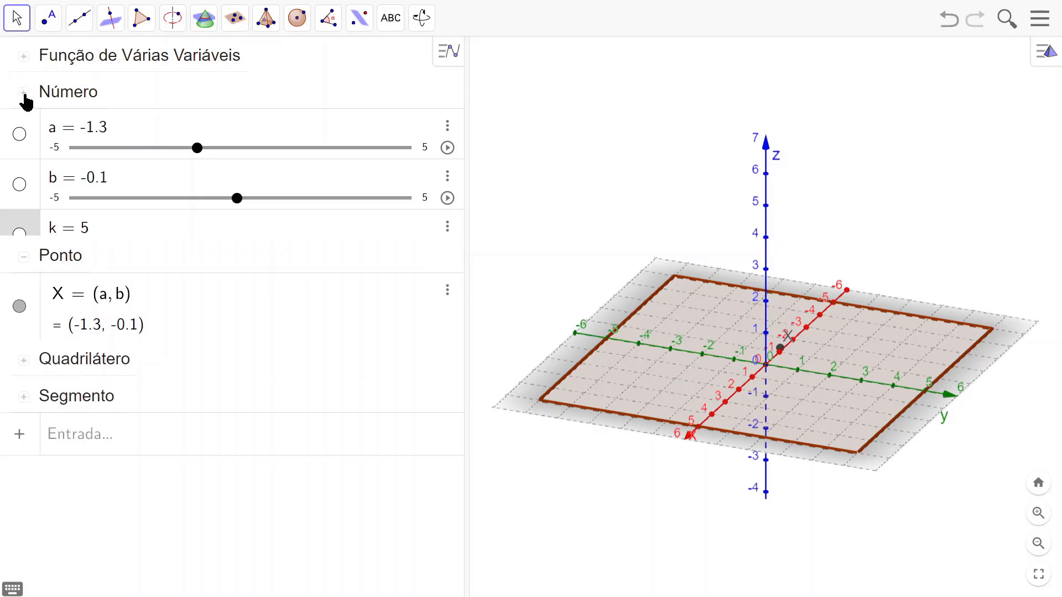
pyautogui.click(24, 56)
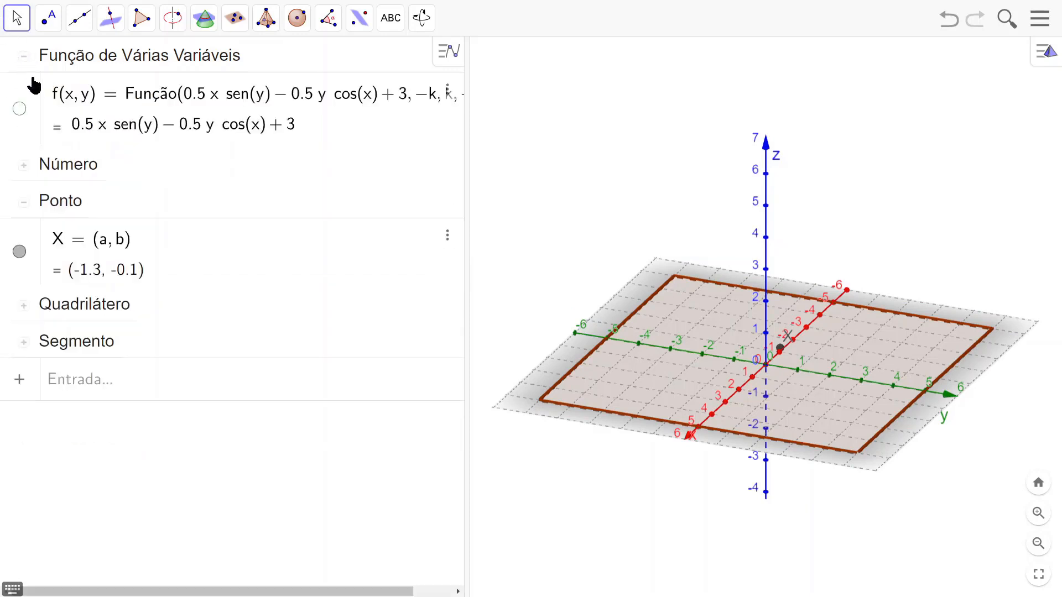
pyautogui.click(20, 108)
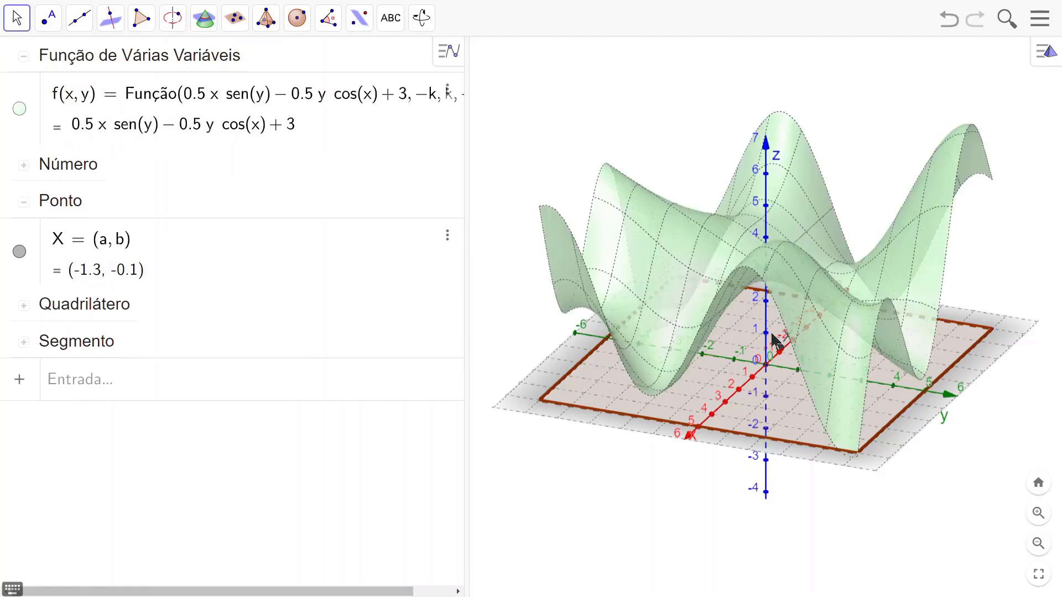
pyautogui.moveTo(786, 351); pyautogui.dragTo(773, 403)
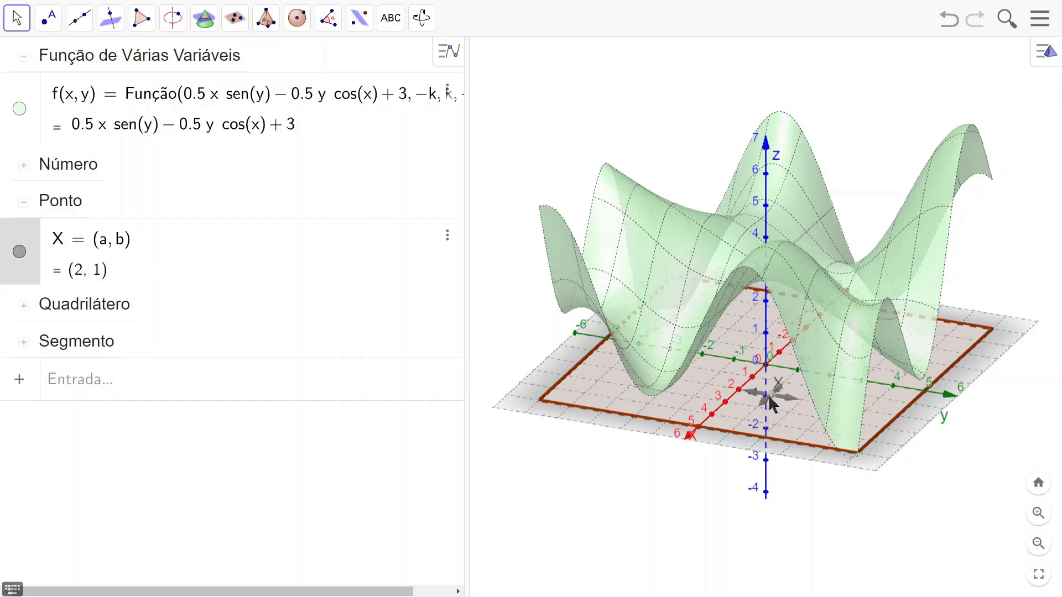
# - Define the point P = (a, b, f(X)) on the surface in the algebra list
pyautogui.click(67, 380)
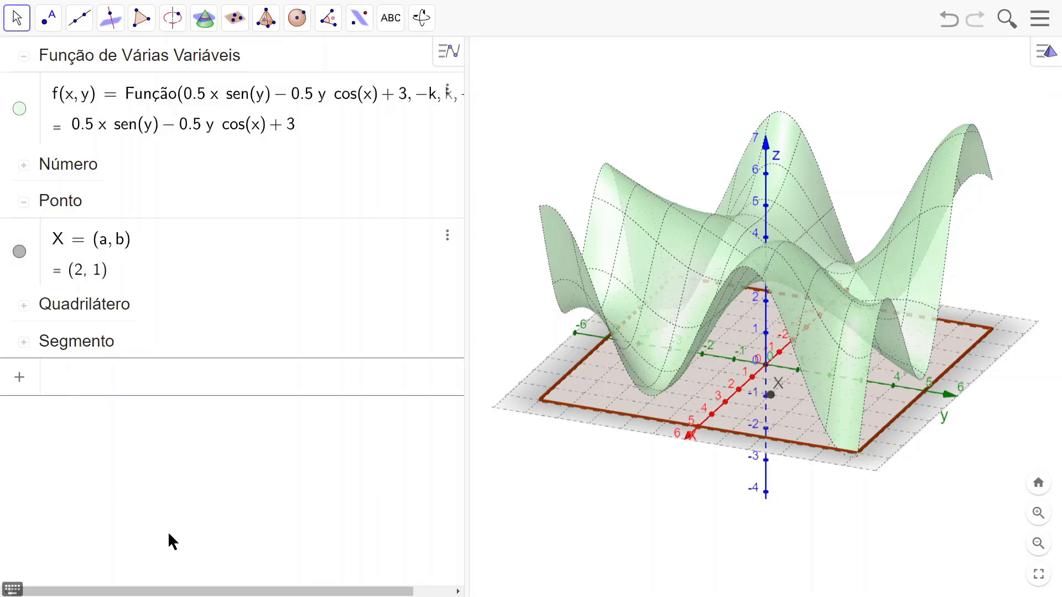
pyautogui.write('P = (')
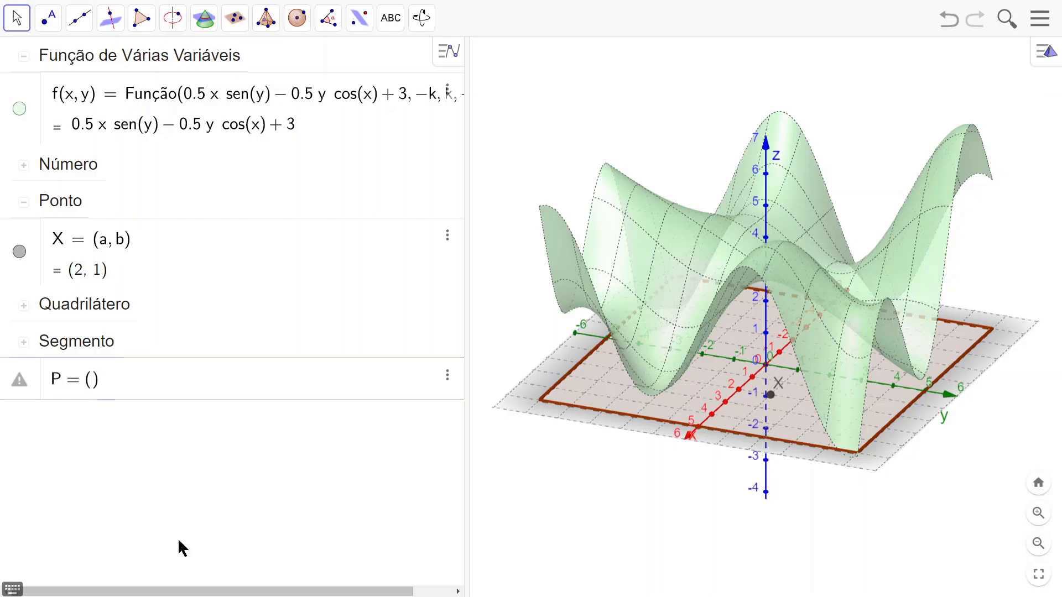
pyautogui.write('a')
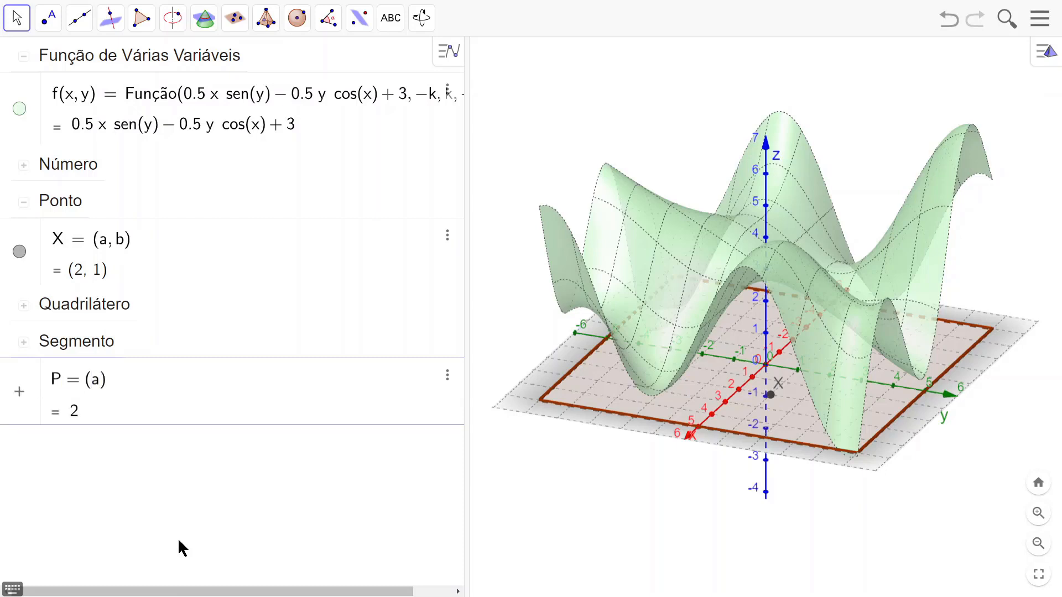
pyautogui.write(', b')
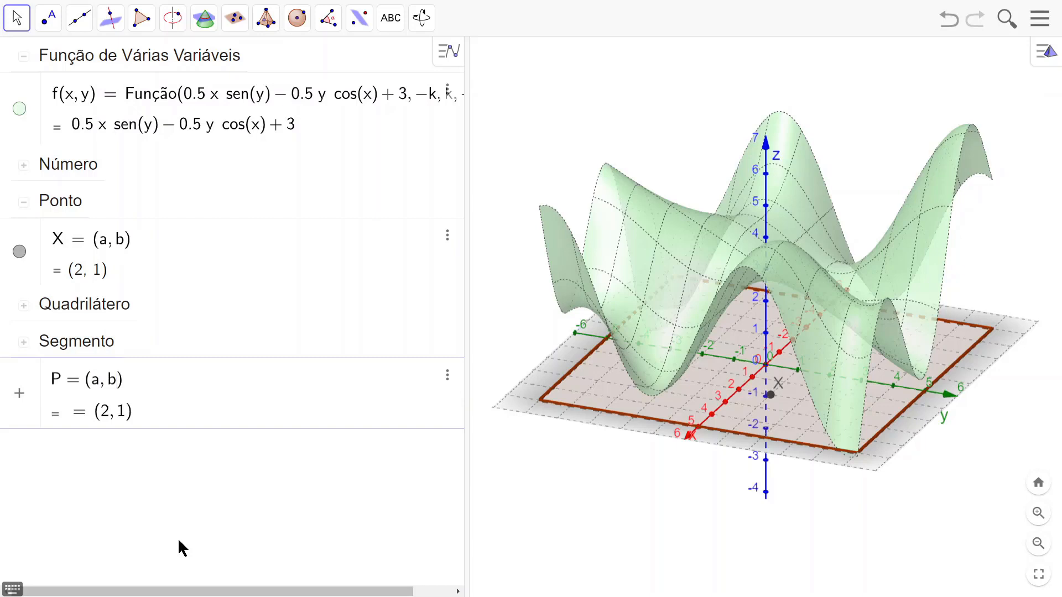
pyautogui.write(', f(')
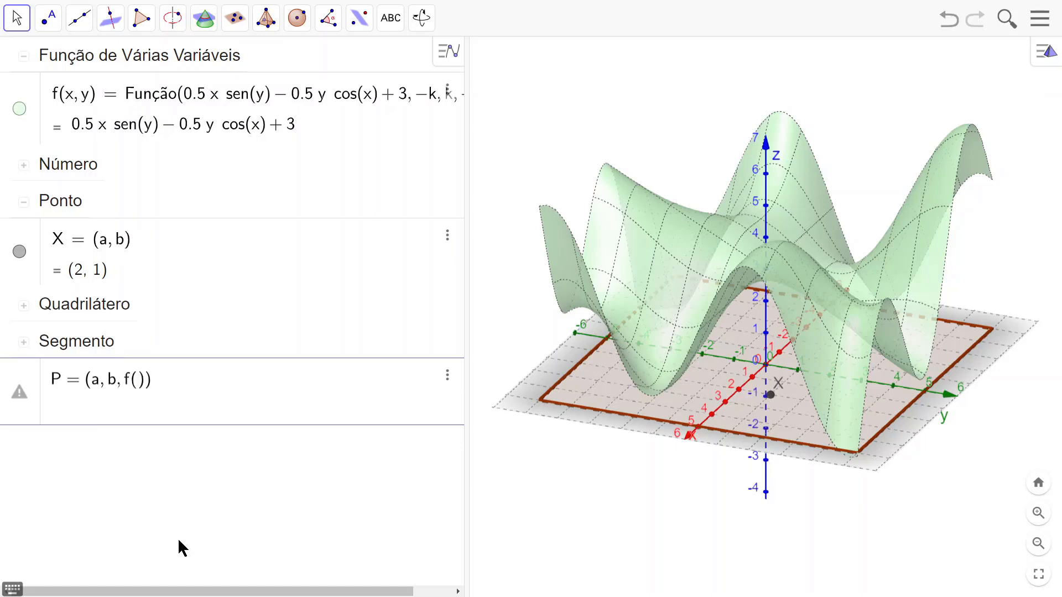
pyautogui.write('X')
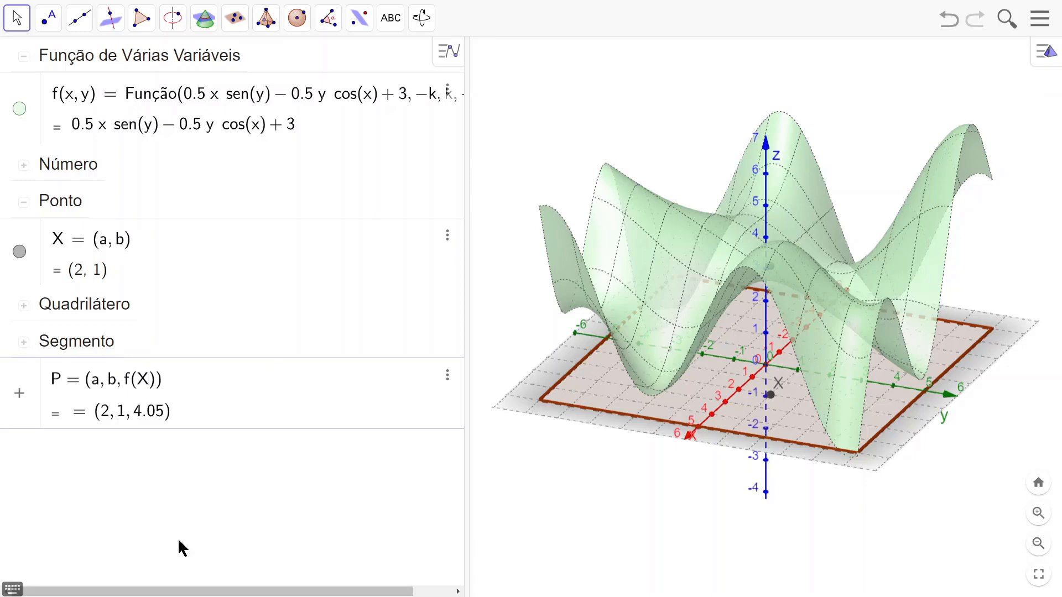
pyautogui.press('Return')
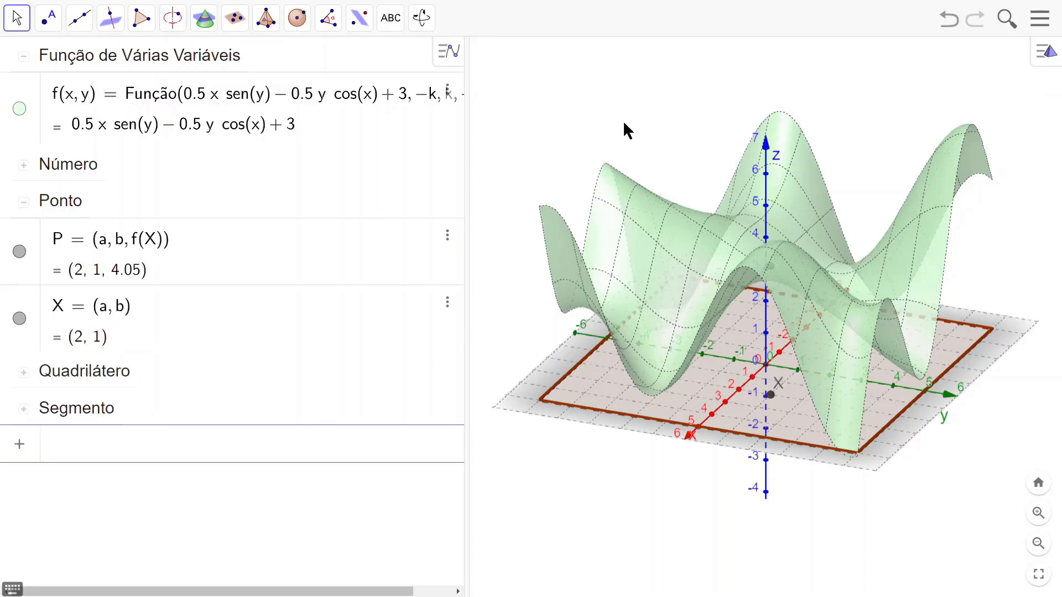
# - Colour point P red and clear its selection
pyautogui.moveTo(623, 123); pyautogui.dragTo(647, 131)
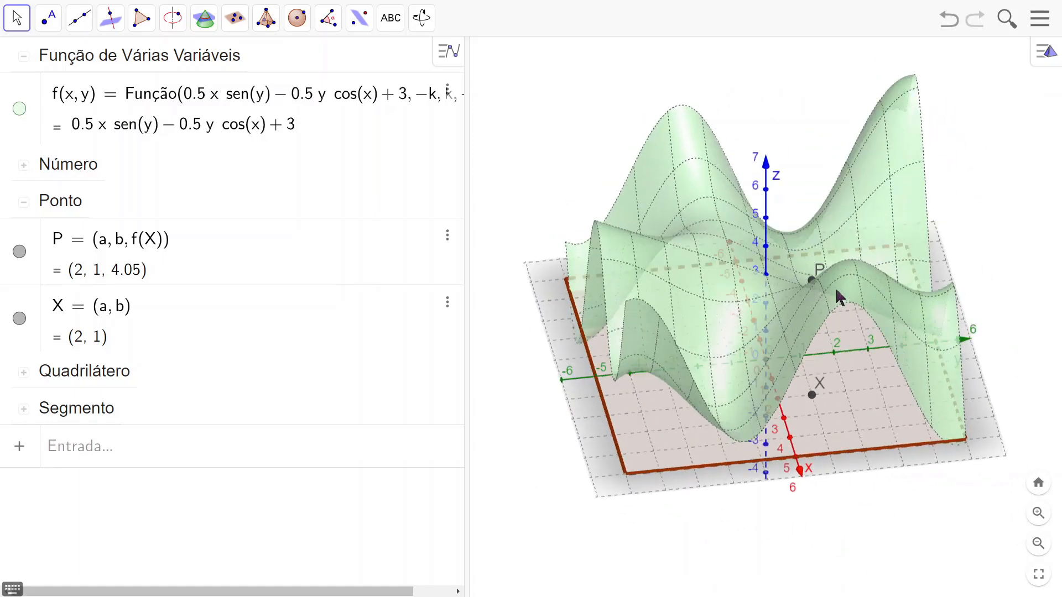
pyautogui.click(31, 239)
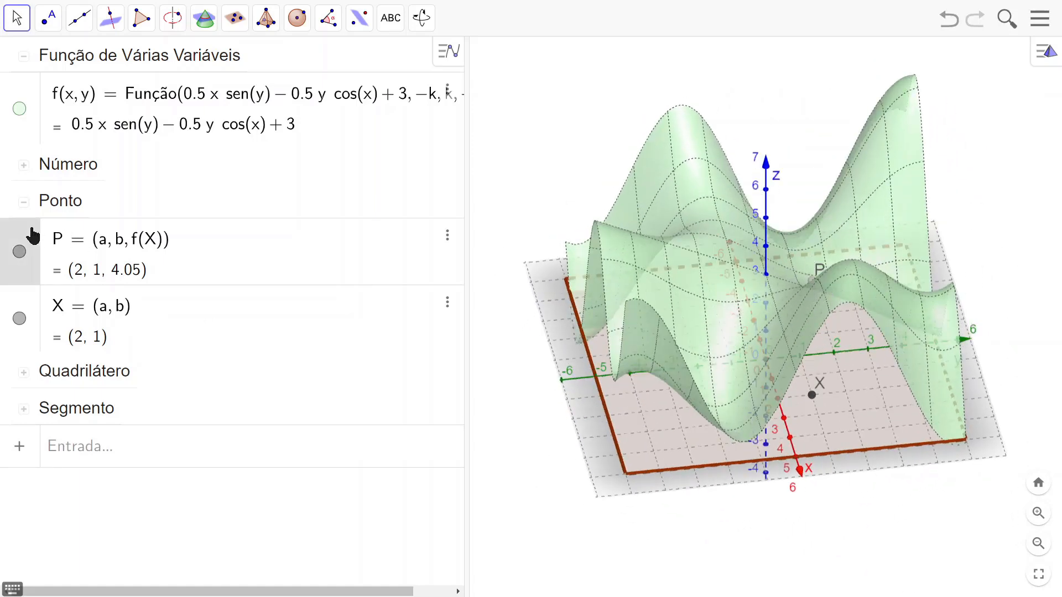
pyautogui.click(1048, 53)
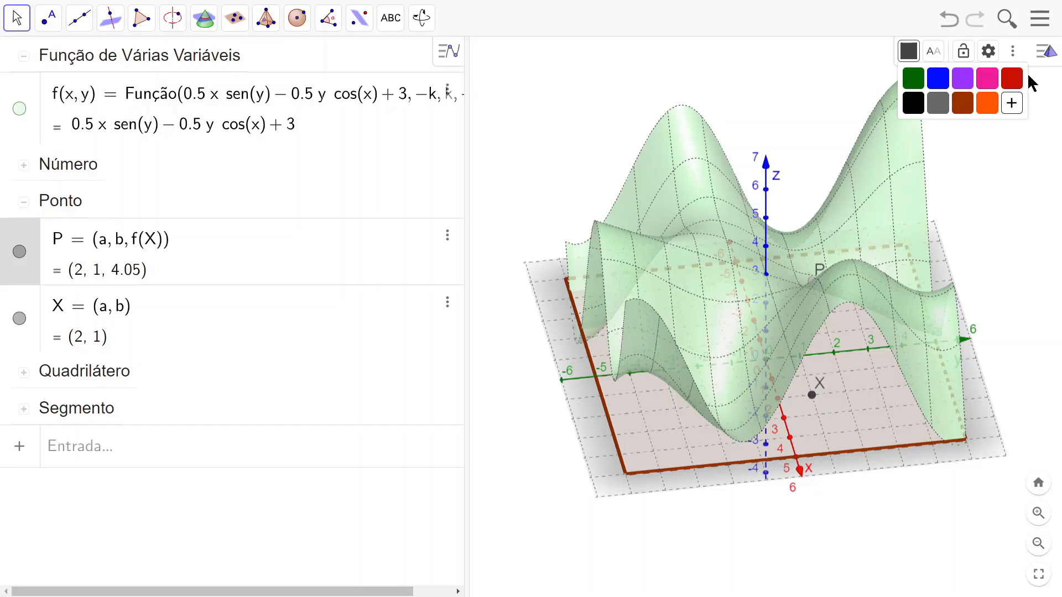
pyautogui.click(1013, 79)
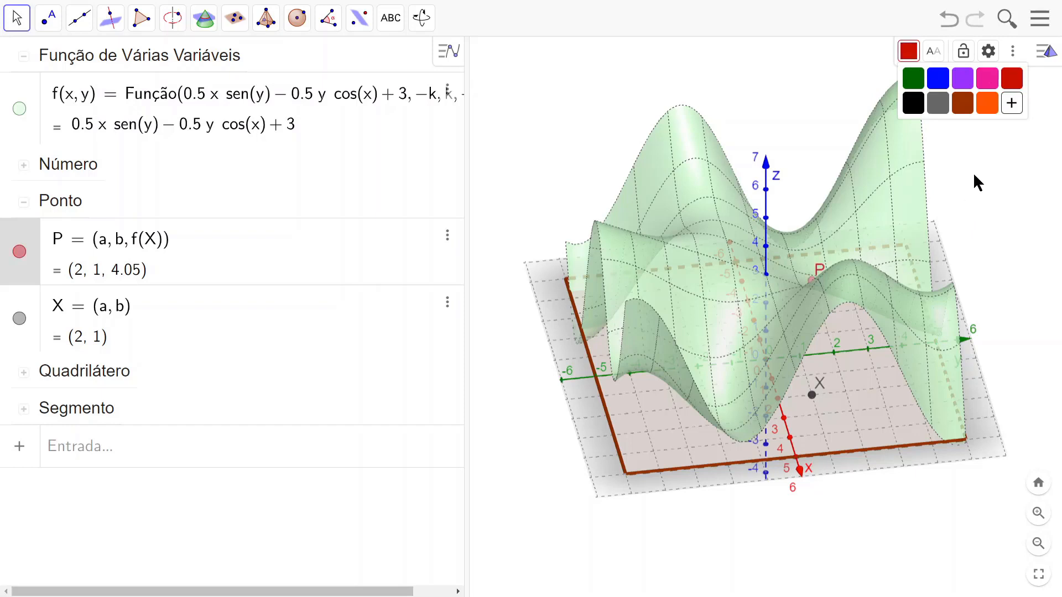
pyautogui.click(1045, 51)
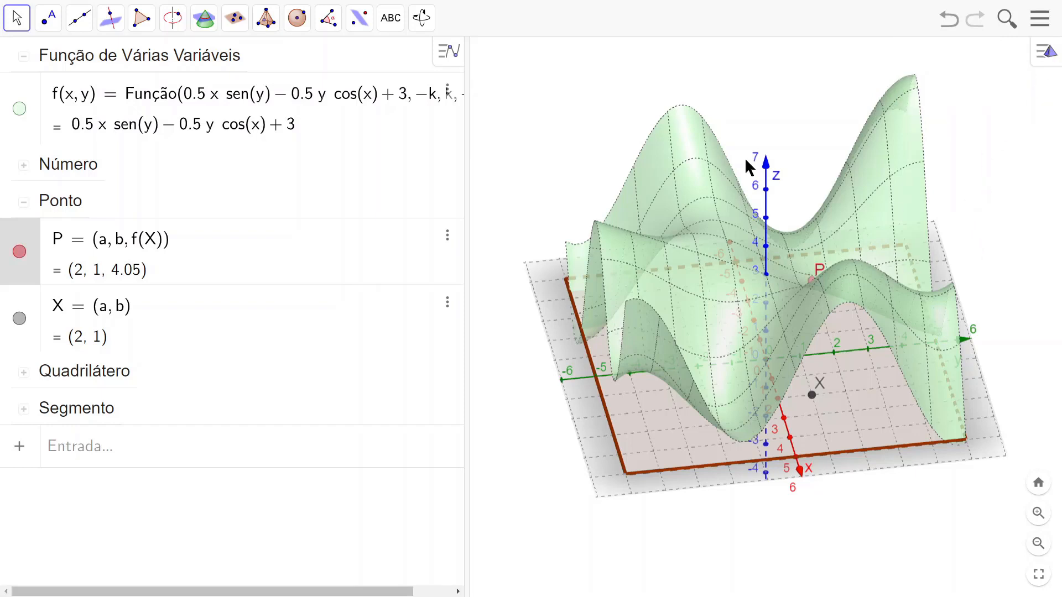
pyautogui.click(565, 110)
pyautogui.moveTo(988, 266)
pyautogui.mouseDown()
pyautogui.moveTo(1003, 272)
pyautogui.moveTo(1017, 252)
pyautogui.moveTo(1002, 271)
pyautogui.moveTo(920, 266)
pyautogui.moveTo(980, 261)
pyautogui.mouseUp()
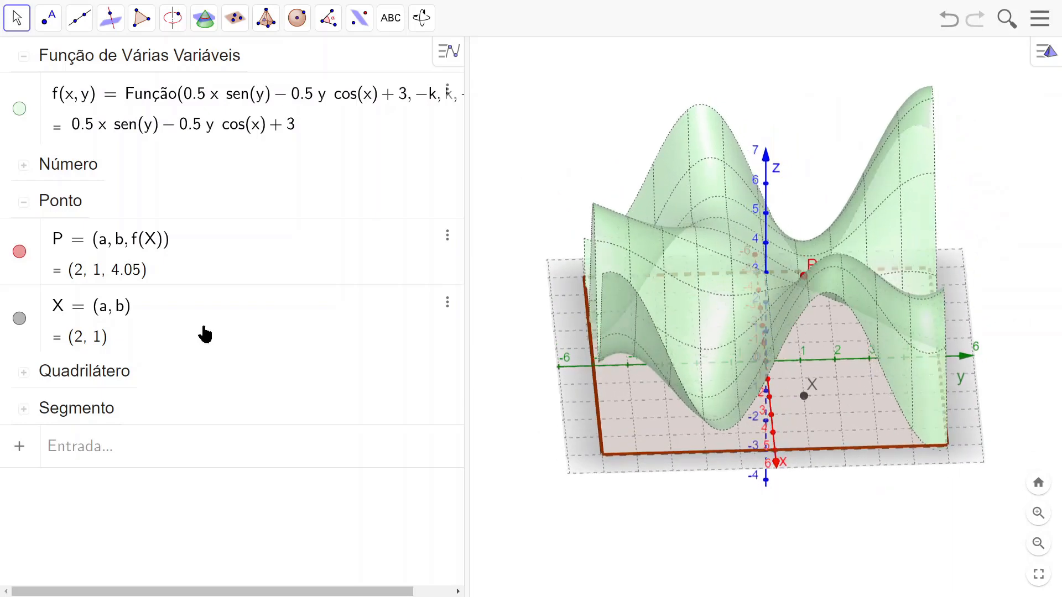
# - Create the segment from point X to point P in the algebra list and collapse the Segment group
pyautogui.click(64, 445)
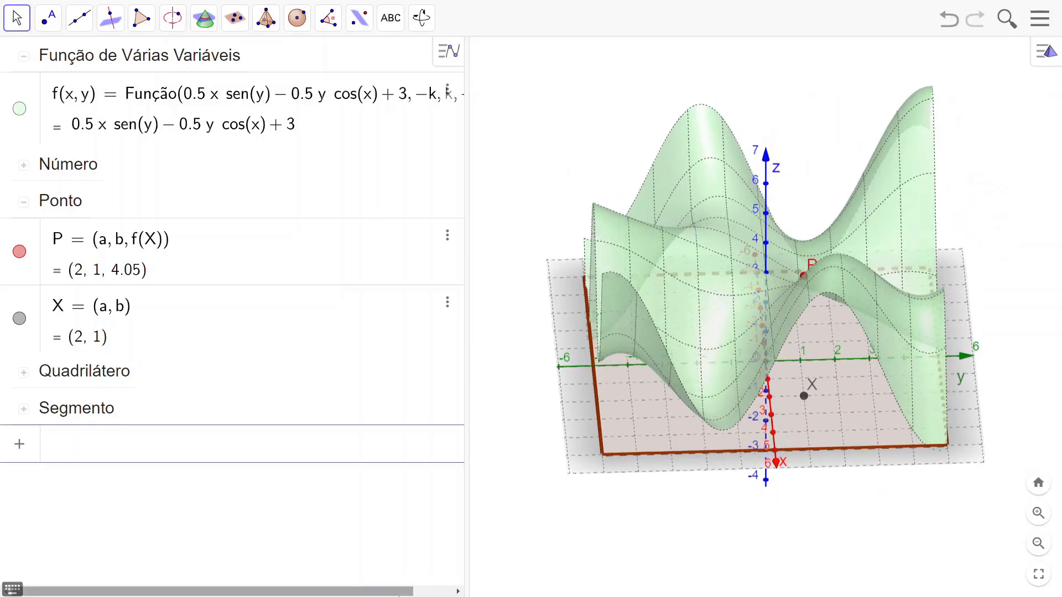
pyautogui.write('Seg')
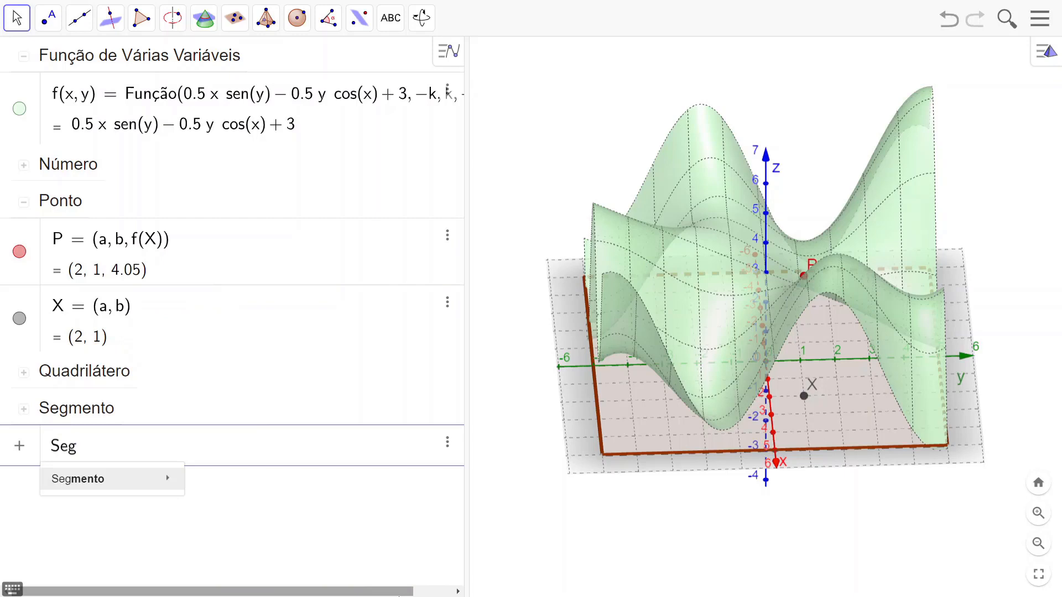
pyautogui.moveTo(169, 487)
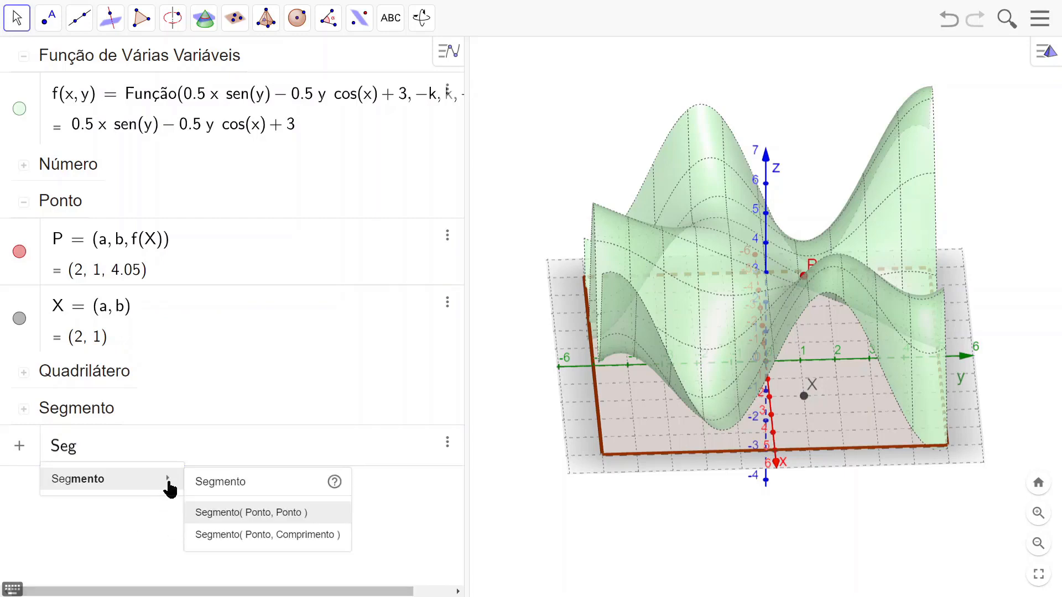
pyautogui.click(259, 513)
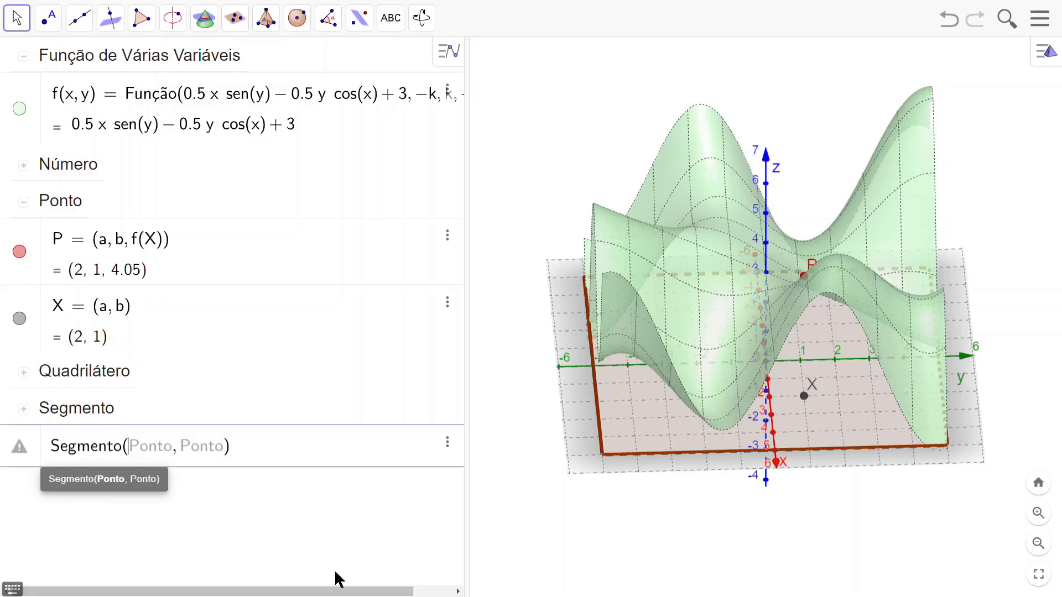
pyautogui.write('X')
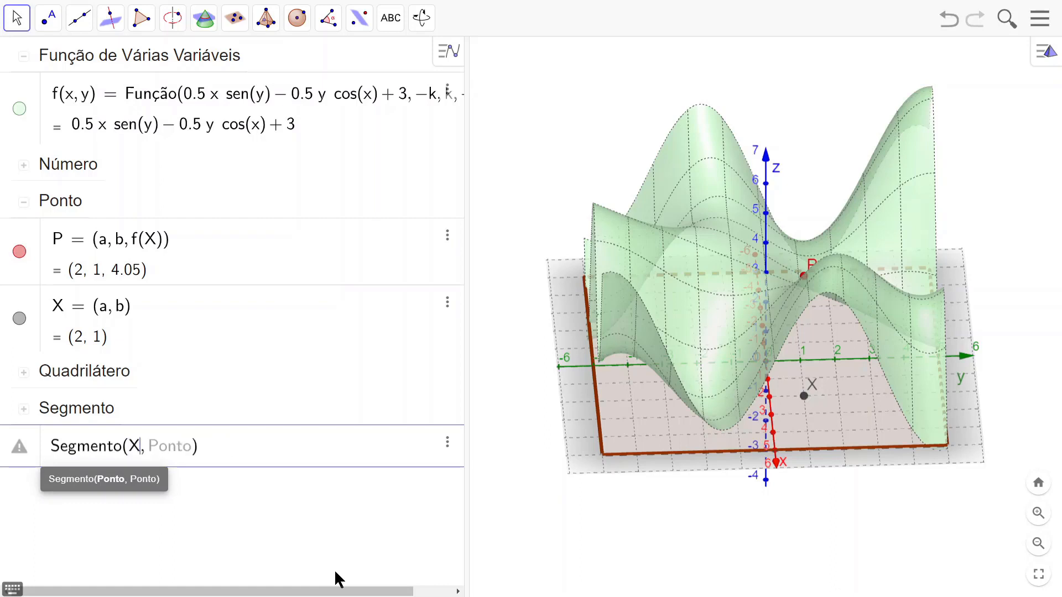
pyautogui.press('Right')
pyautogui.write('P')
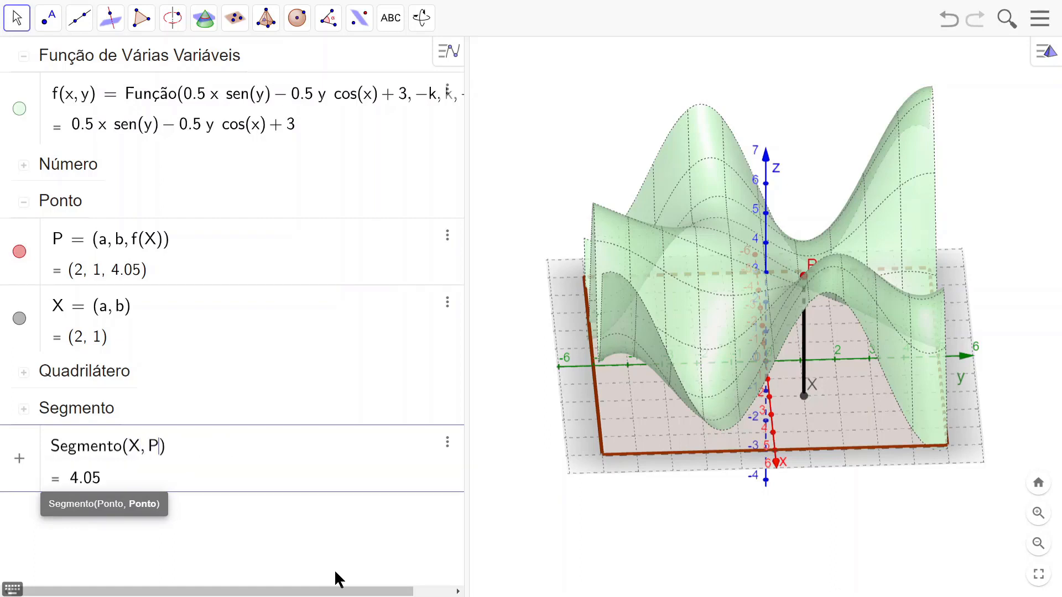
pyautogui.press('Return')
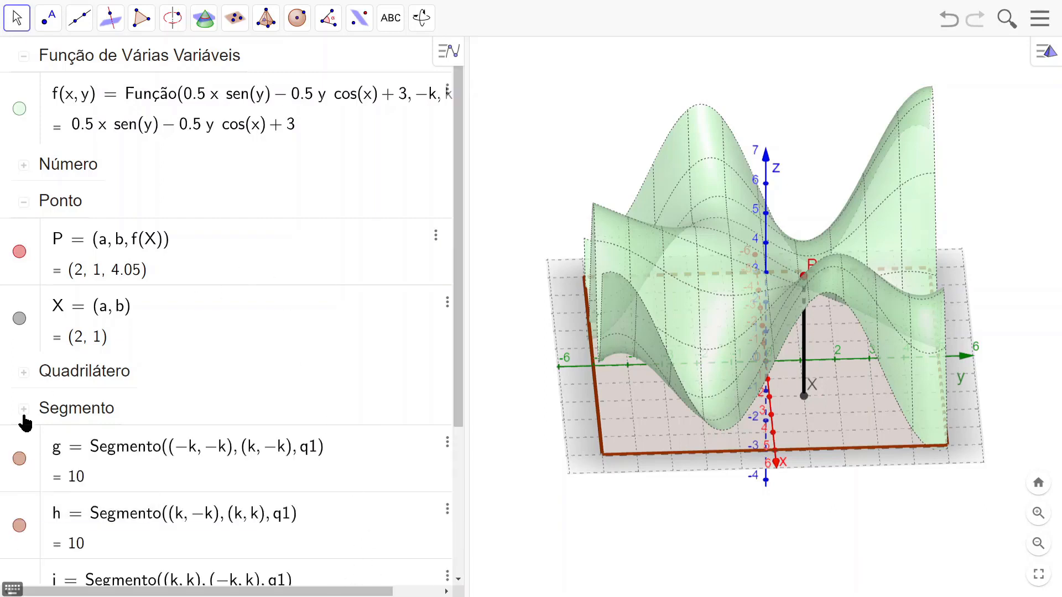
pyautogui.scroll(-4, 25, 413)
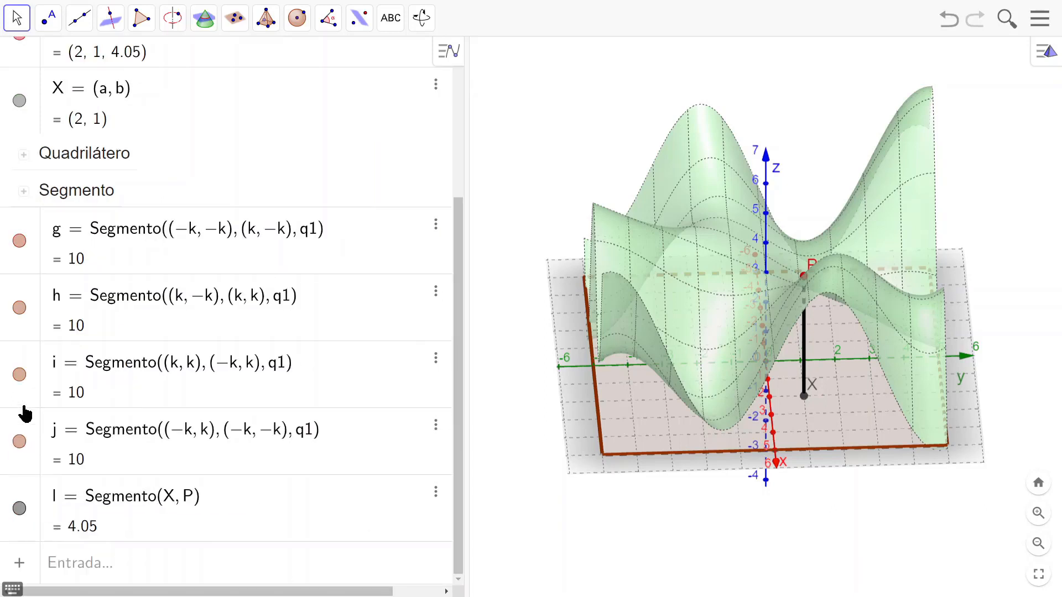
pyautogui.click(23, 191)
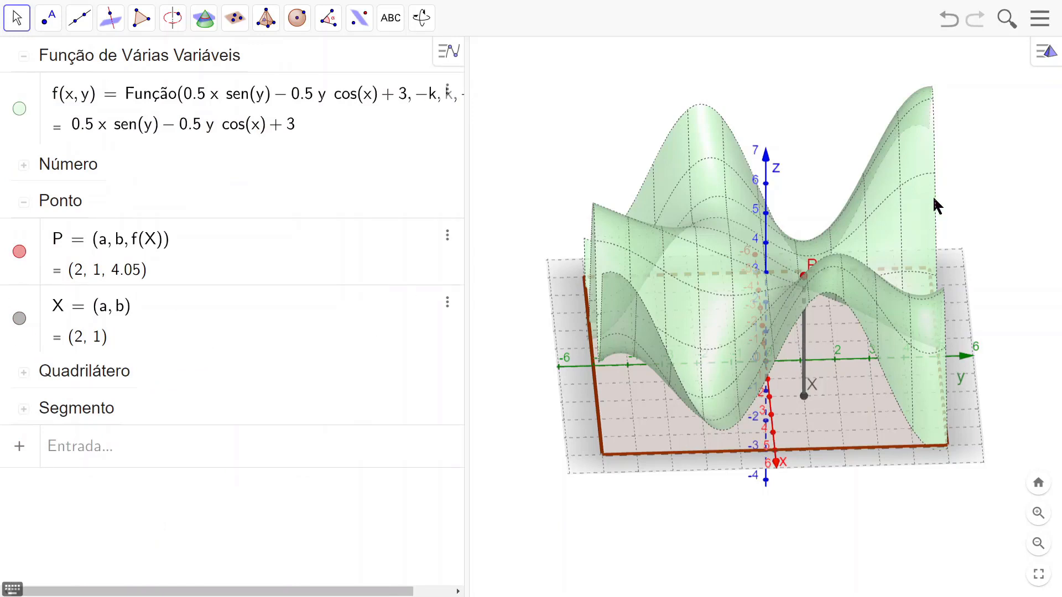
# - Style the segment between X and P as a short-dashed line with thickness 3
pyautogui.click(1046, 53)
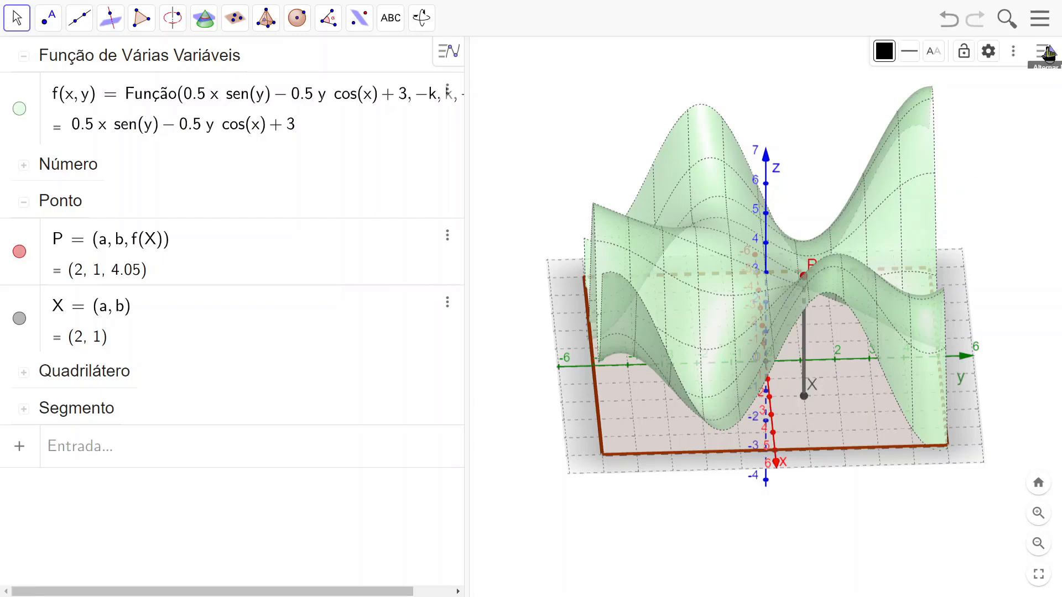
pyautogui.click(908, 52)
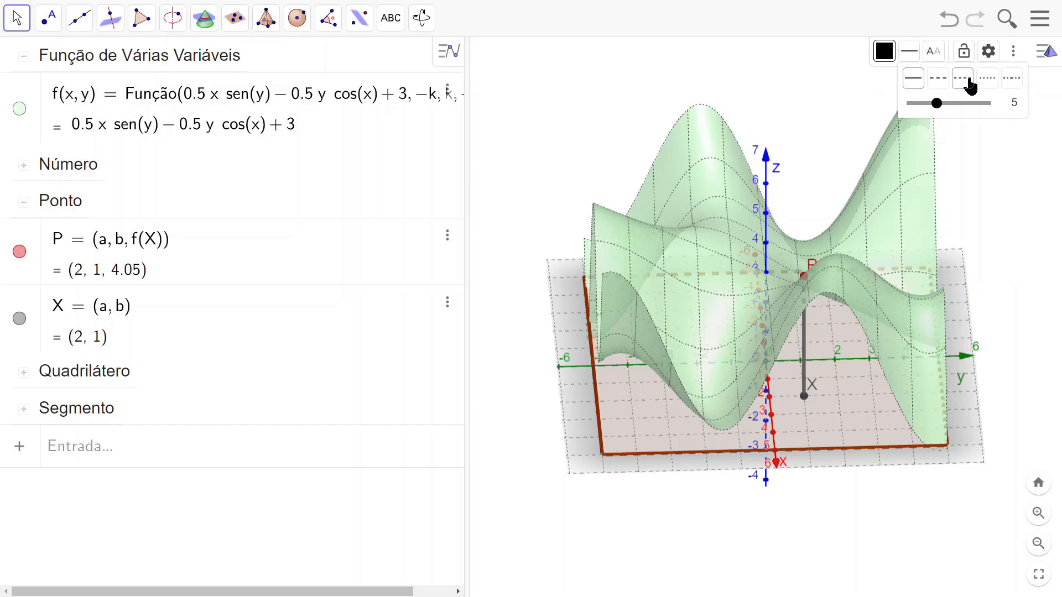
pyautogui.moveTo(938, 104); pyautogui.dragTo(926, 104)
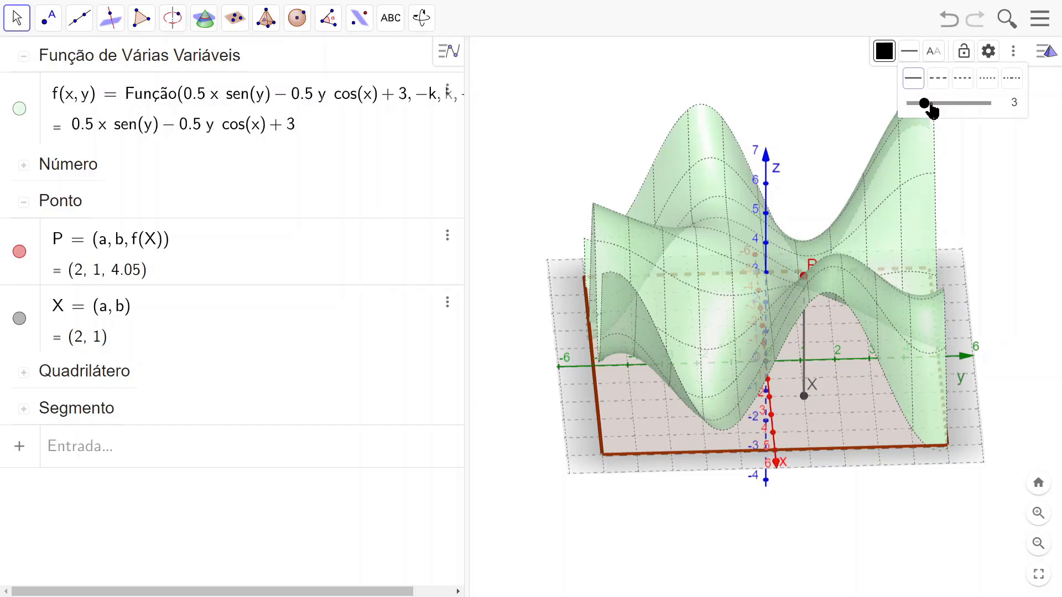
pyautogui.click(962, 80)
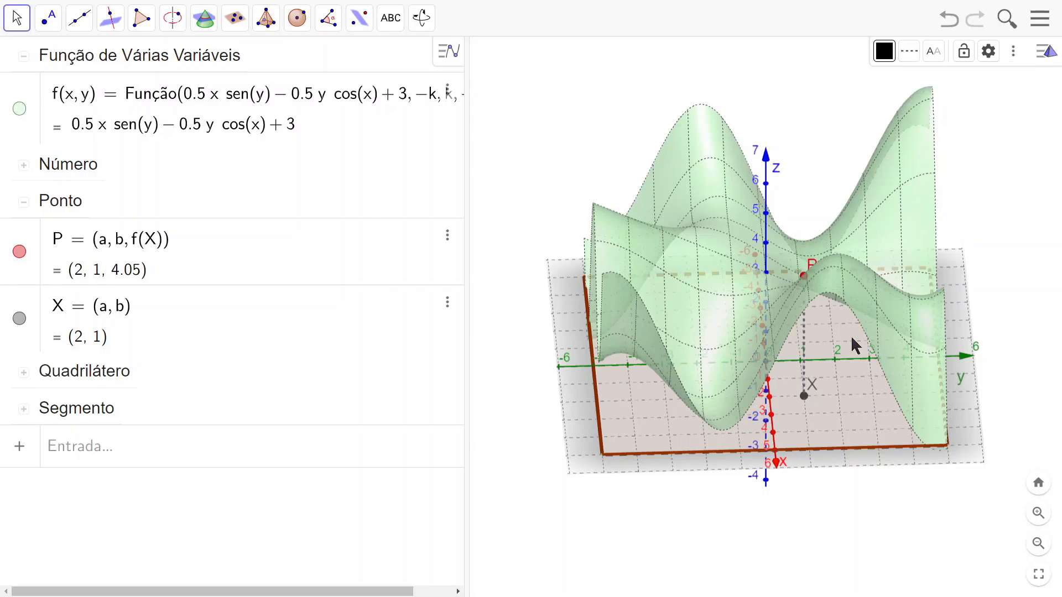
pyautogui.click(1053, 51)
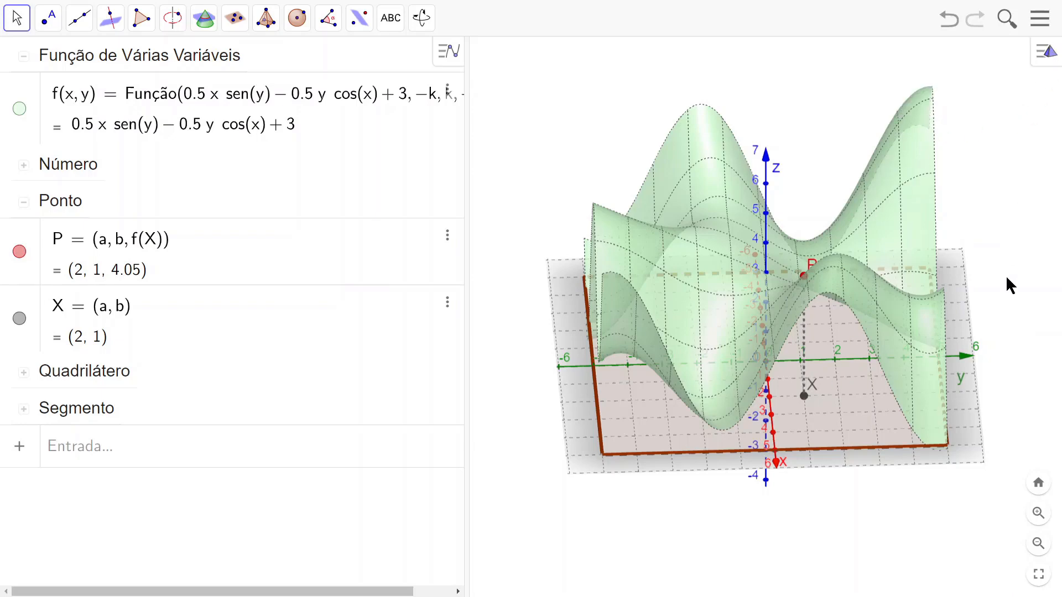
# - Recolour the square domain under the surface blue and clear its selection
pyautogui.moveTo(1005, 274)
pyautogui.mouseDown()
pyautogui.moveTo(986, 267)
pyautogui.moveTo(994, 273)
pyautogui.mouseUp()
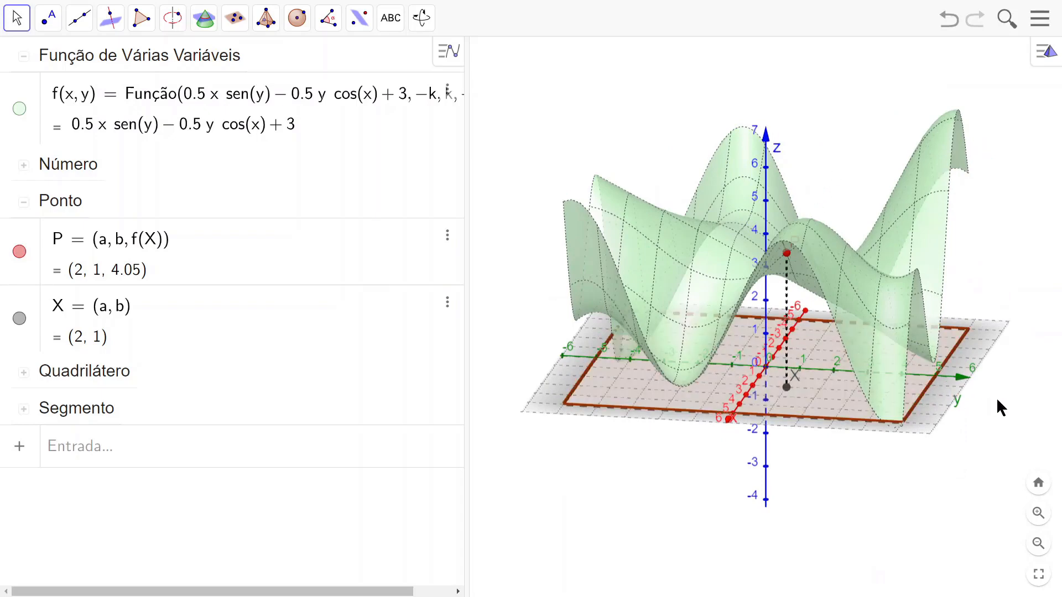
pyautogui.moveTo(997, 399)
pyautogui.mouseDown()
pyautogui.moveTo(1000, 375)
pyautogui.moveTo(998, 405)
pyautogui.mouseUp()
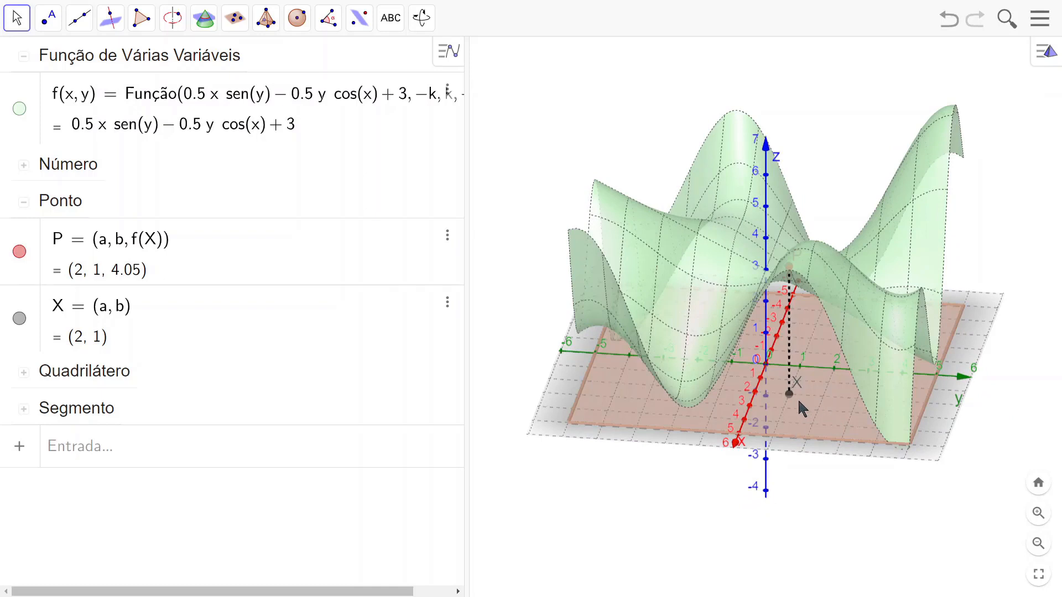
pyautogui.click(1047, 55)
pyautogui.click(884, 51)
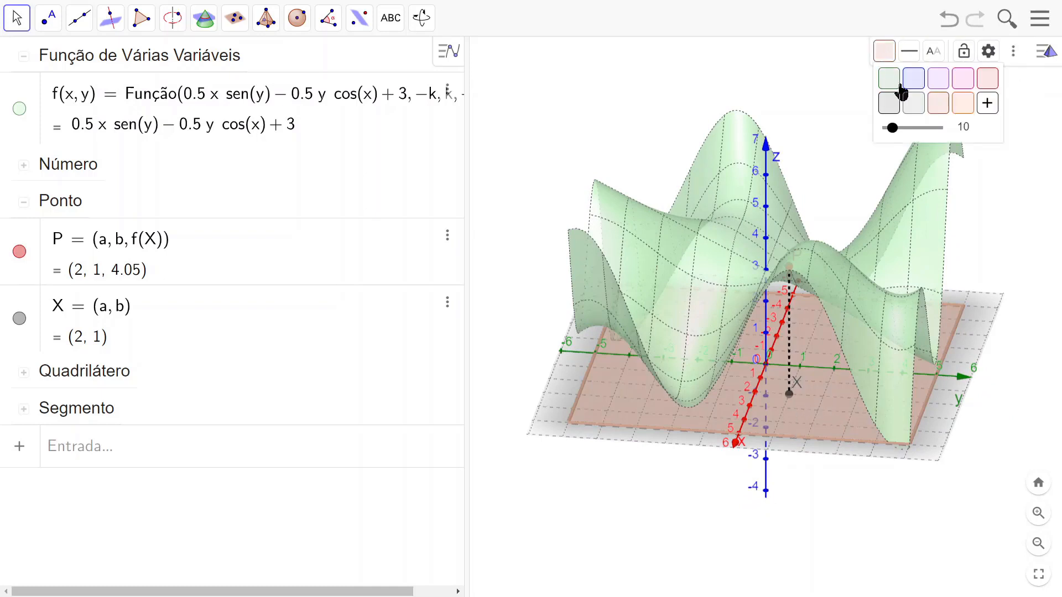
pyautogui.click(913, 80)
pyautogui.click(583, 92)
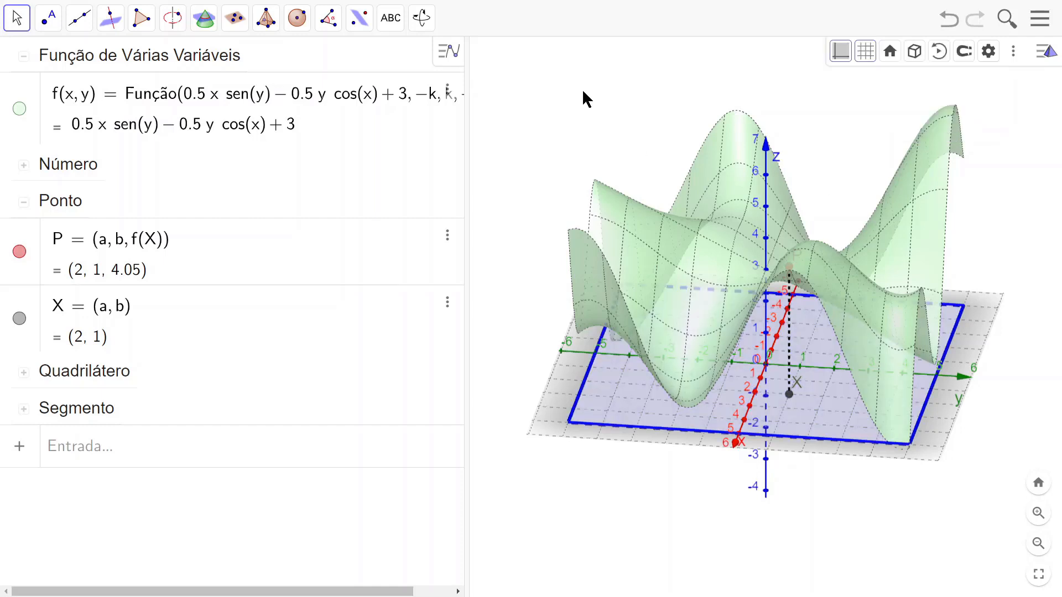
# - Narrow the algebra view to the width of the sliders and leave only the Number group expanded
pyautogui.moveTo(467, 183); pyautogui.dragTo(304, 203)
pyautogui.click(23, 208)
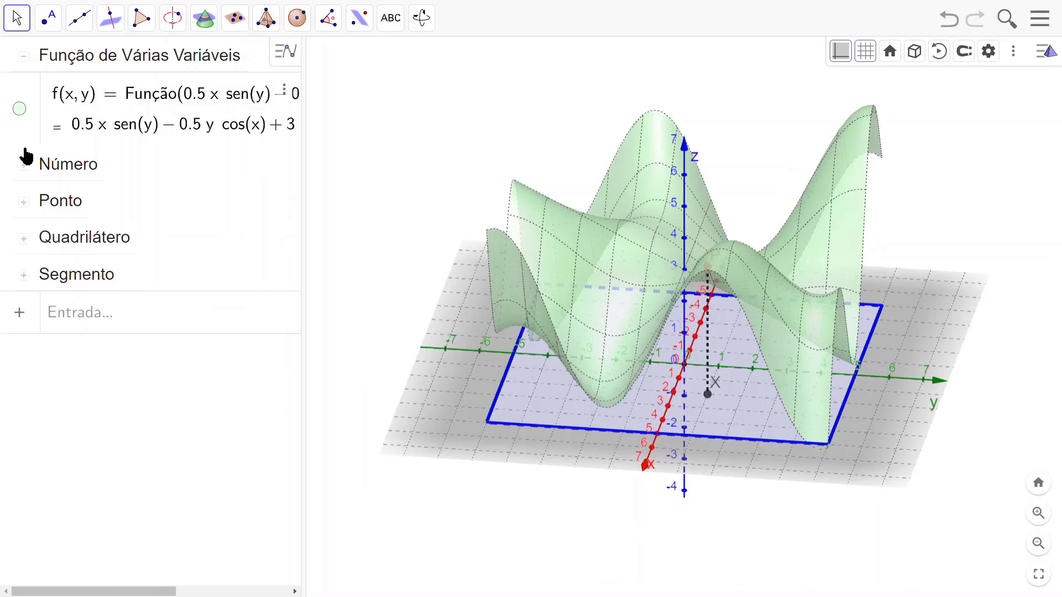
pyautogui.click(23, 56)
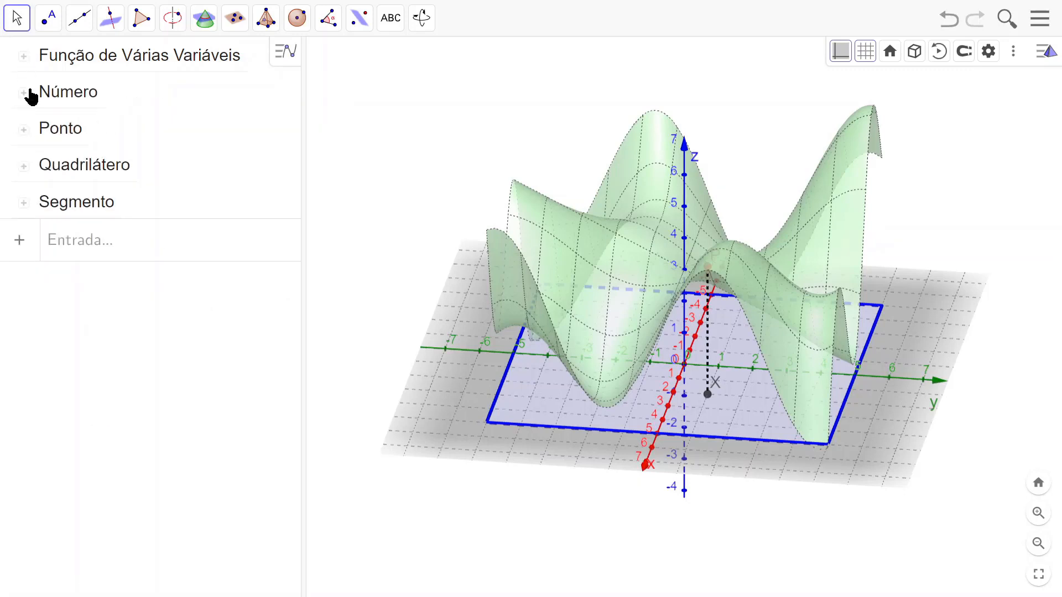
pyautogui.click(23, 93)
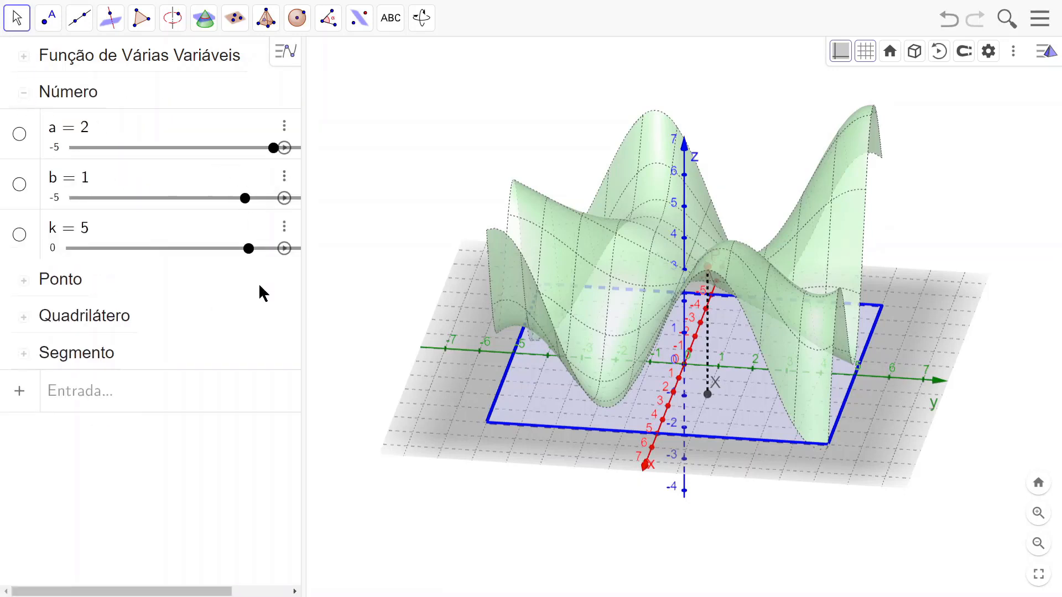
pyautogui.moveTo(302, 310)
pyautogui.mouseDown()
pyautogui.moveTo(310, 312)
pyautogui.moveTo(294, 309)
pyautogui.mouseUp()
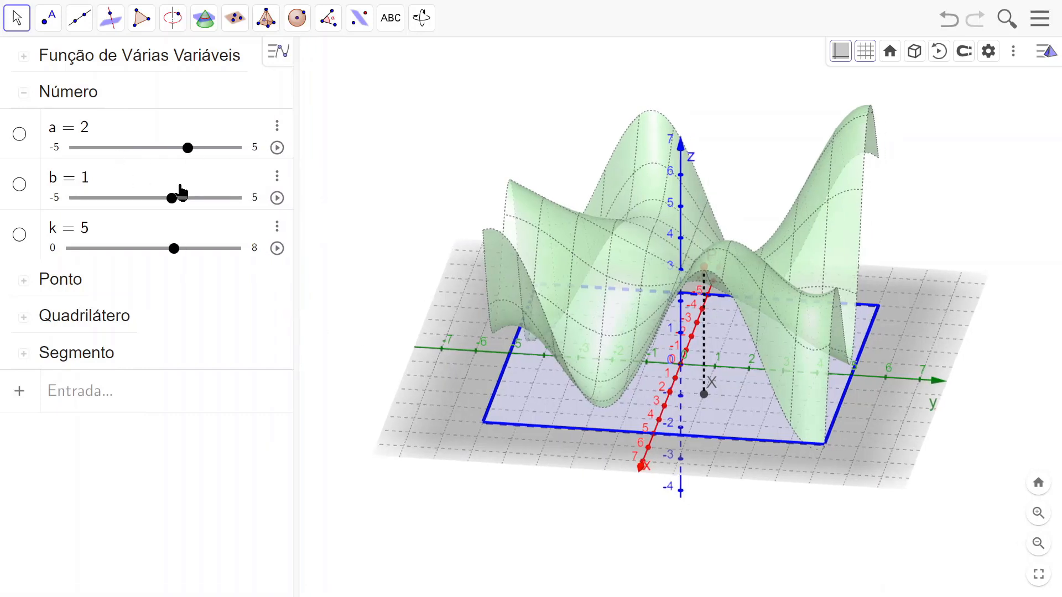
# - Set slider k to 6.5 and move point X in the domain to a = 5.7, b = 4.92
pyautogui.moveTo(173, 253); pyautogui.dragTo(206, 256)
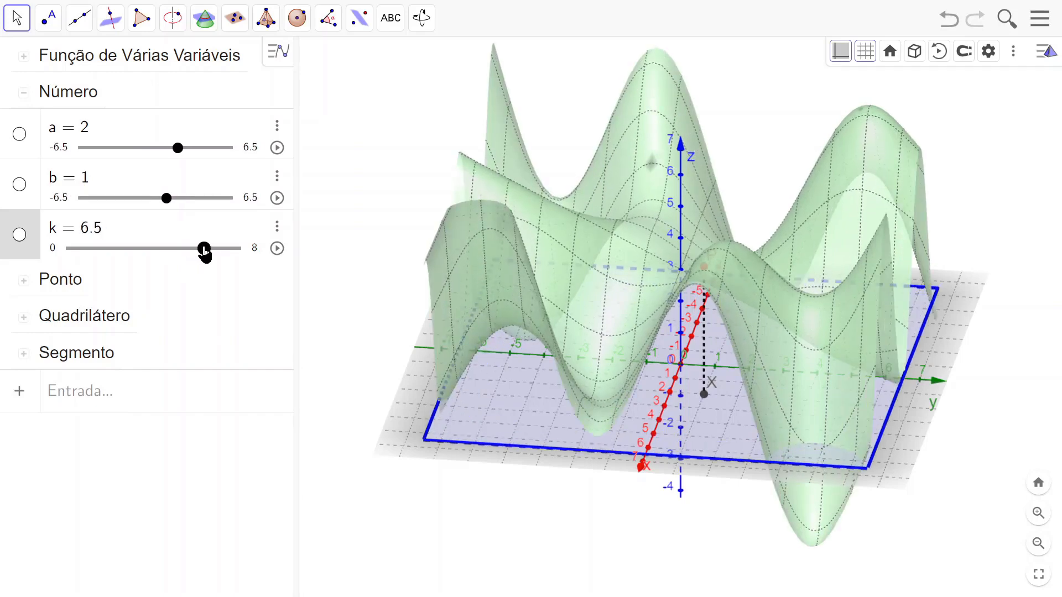
pyautogui.moveTo(914, 432)
pyautogui.mouseDown()
pyautogui.moveTo(873, 424)
pyautogui.moveTo(923, 432)
pyautogui.mouseUp()
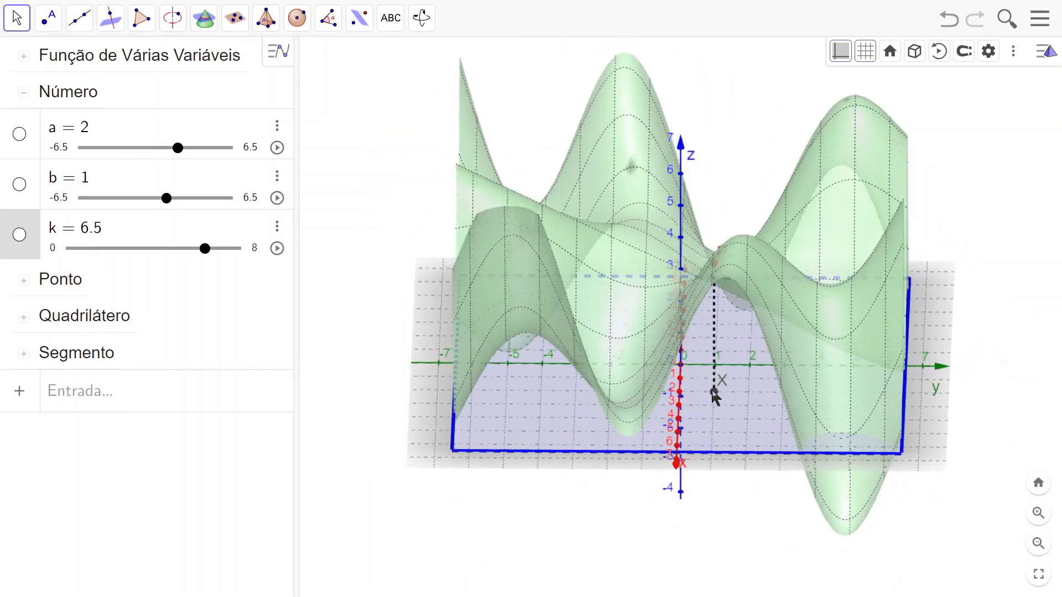
pyautogui.moveTo(713, 391); pyautogui.dragTo(849, 450)
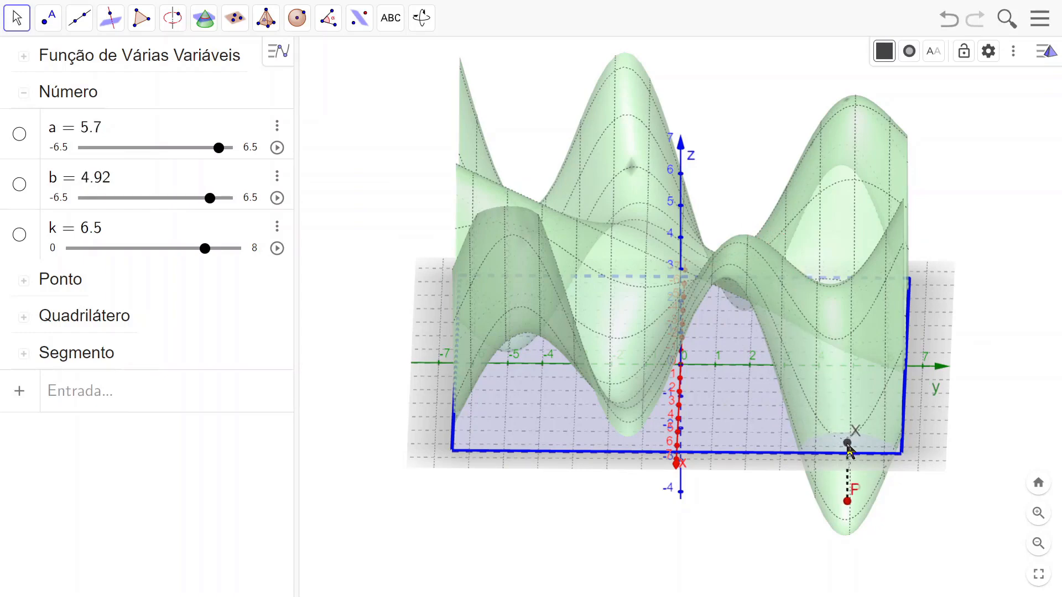
# - Move point X across the domain to a = 1.6, b = -1.08
pyautogui.moveTo(982, 499)
pyautogui.mouseDown()
pyautogui.moveTo(948, 491)
pyautogui.moveTo(967, 503)
pyautogui.mouseUp()
pyautogui.click(762, 448)
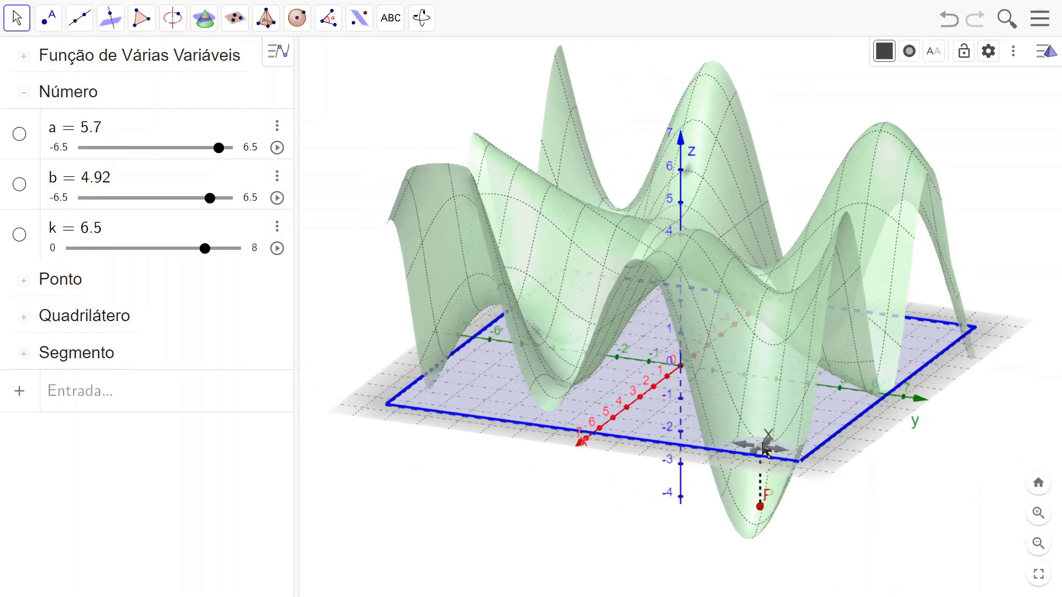
pyautogui.moveTo(762, 448); pyautogui.dragTo(626, 383)
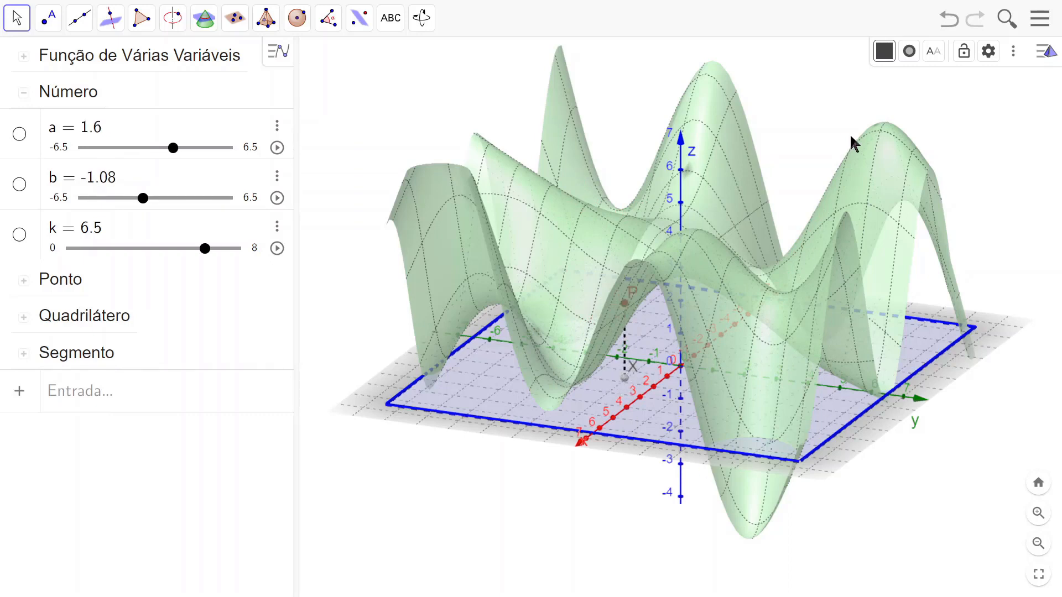